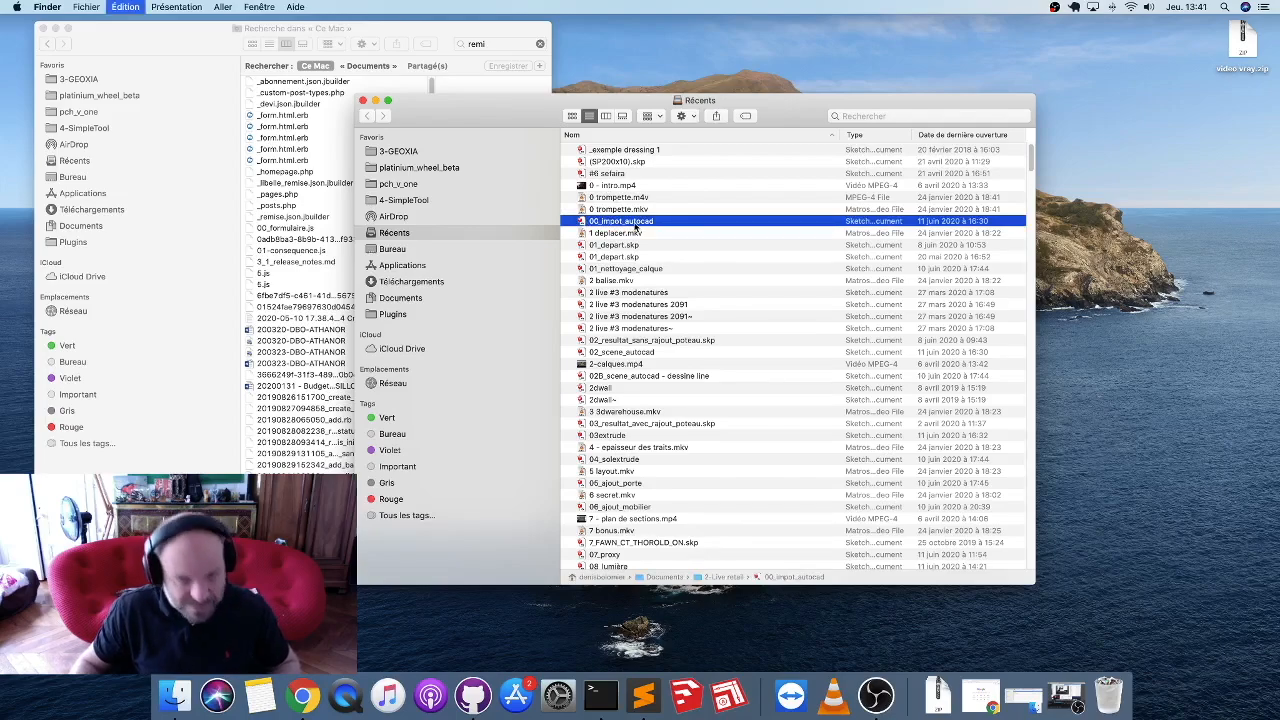
Copy the 00_impot_autocad file from the recent files to the desktop twice, keeping both files when the names conflict.
left_click(1119, 201)
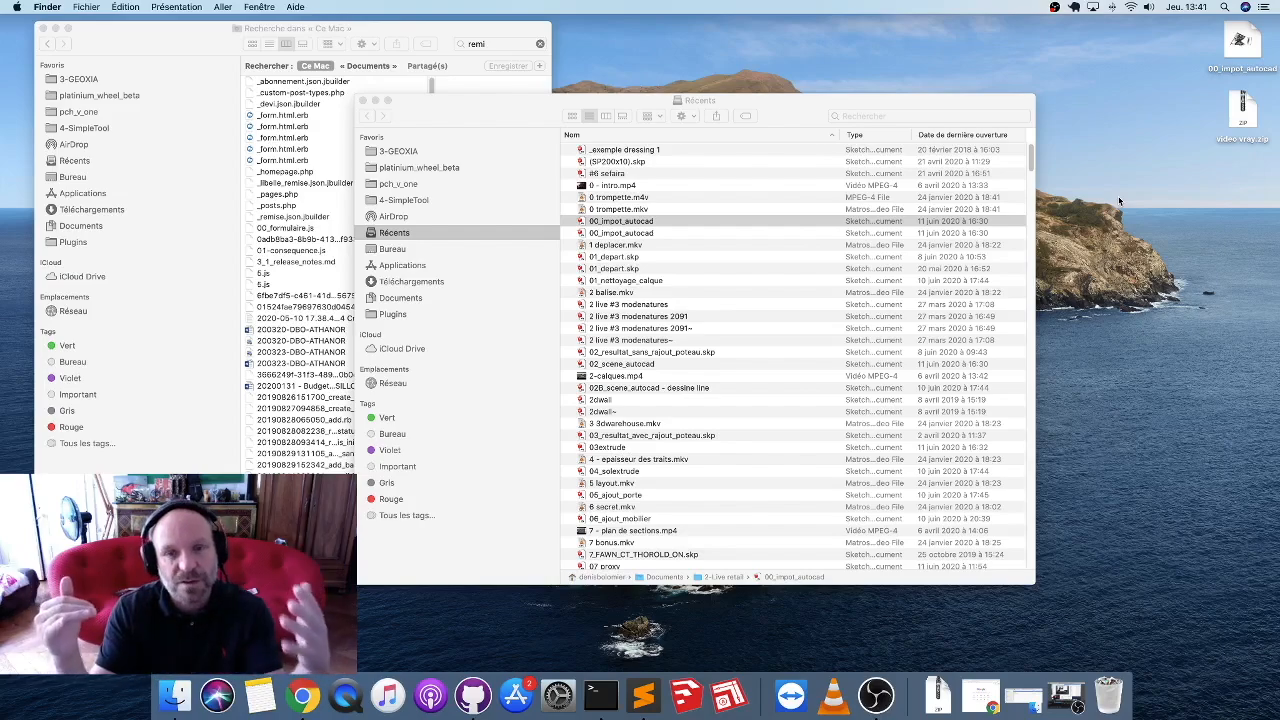
right_click(648, 222)
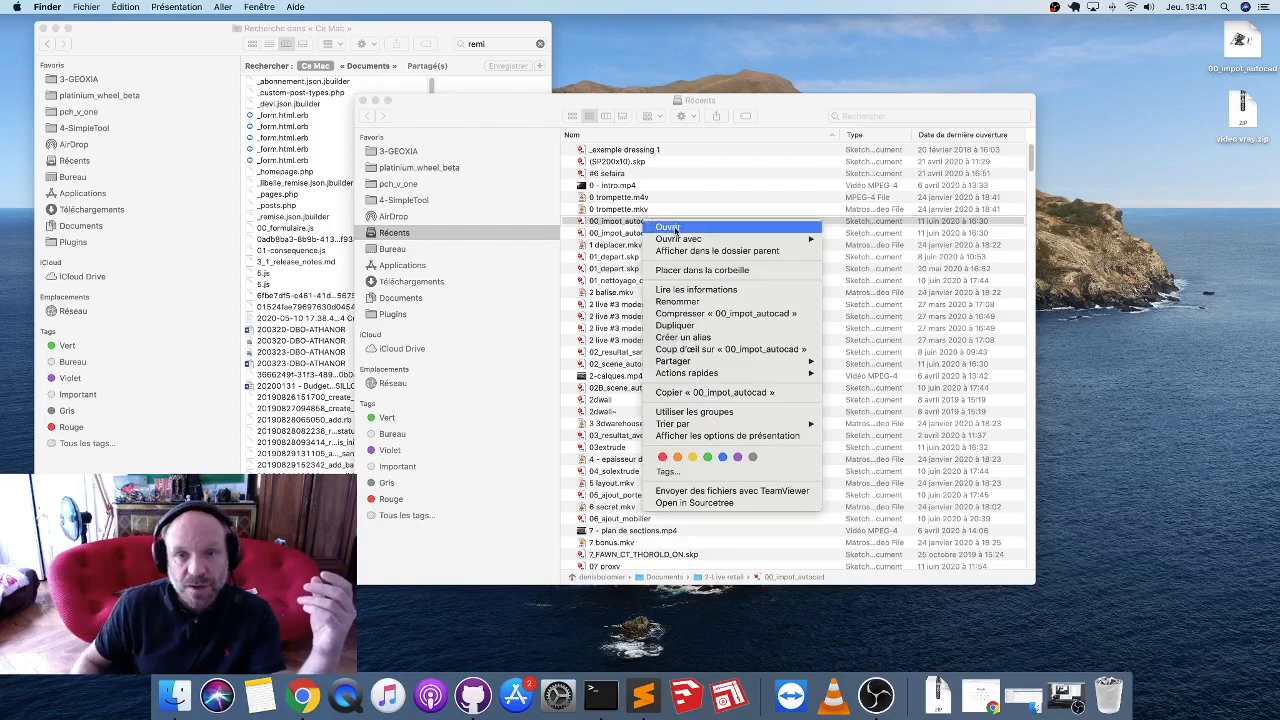
left_click(714, 392)
right_click(1122, 220)
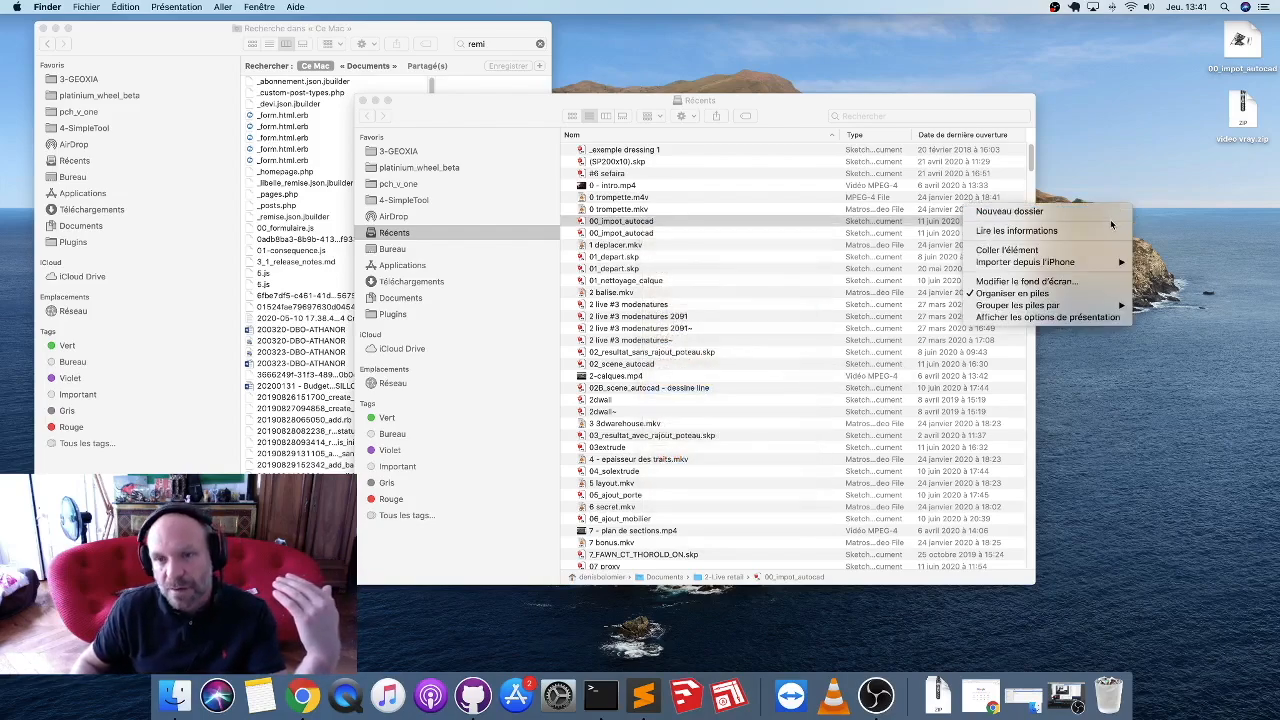
left_click(1099, 250)
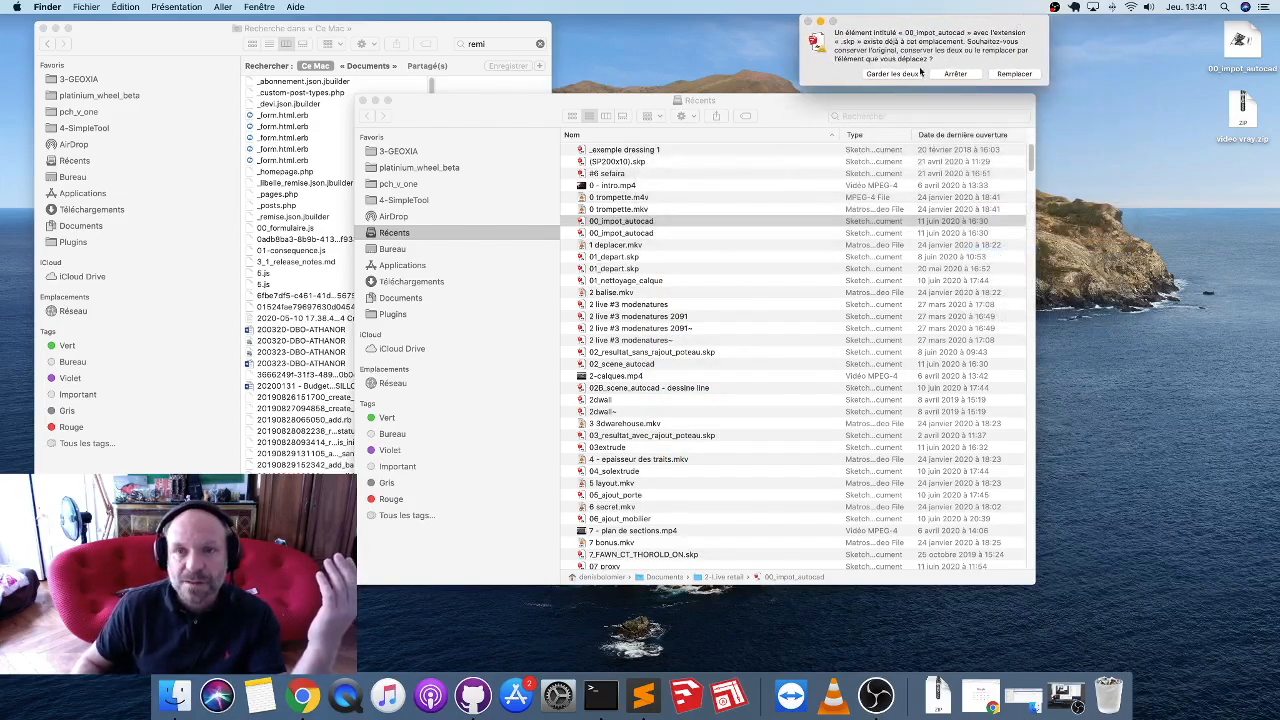
left_click(887, 74)
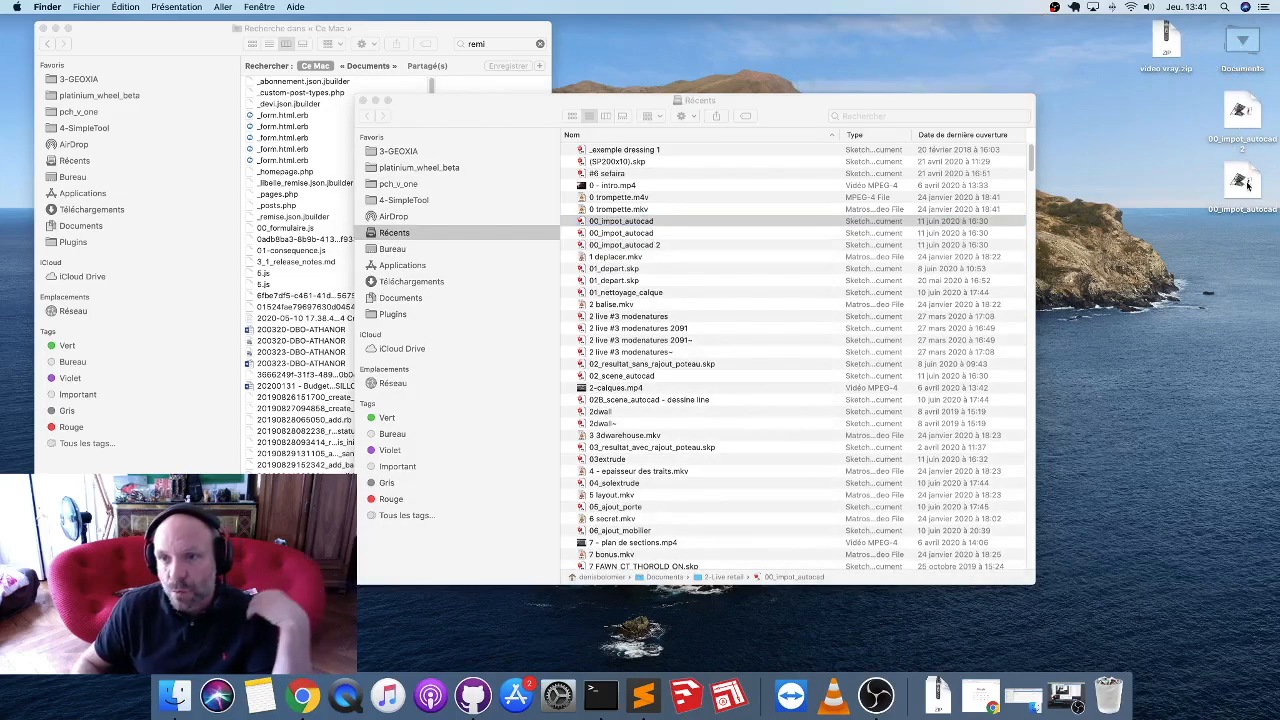
Move the duplicate 00_impot_autocad 2 from the desktop to the trash.
left_click(1247, 185)
left_click(1235, 122)
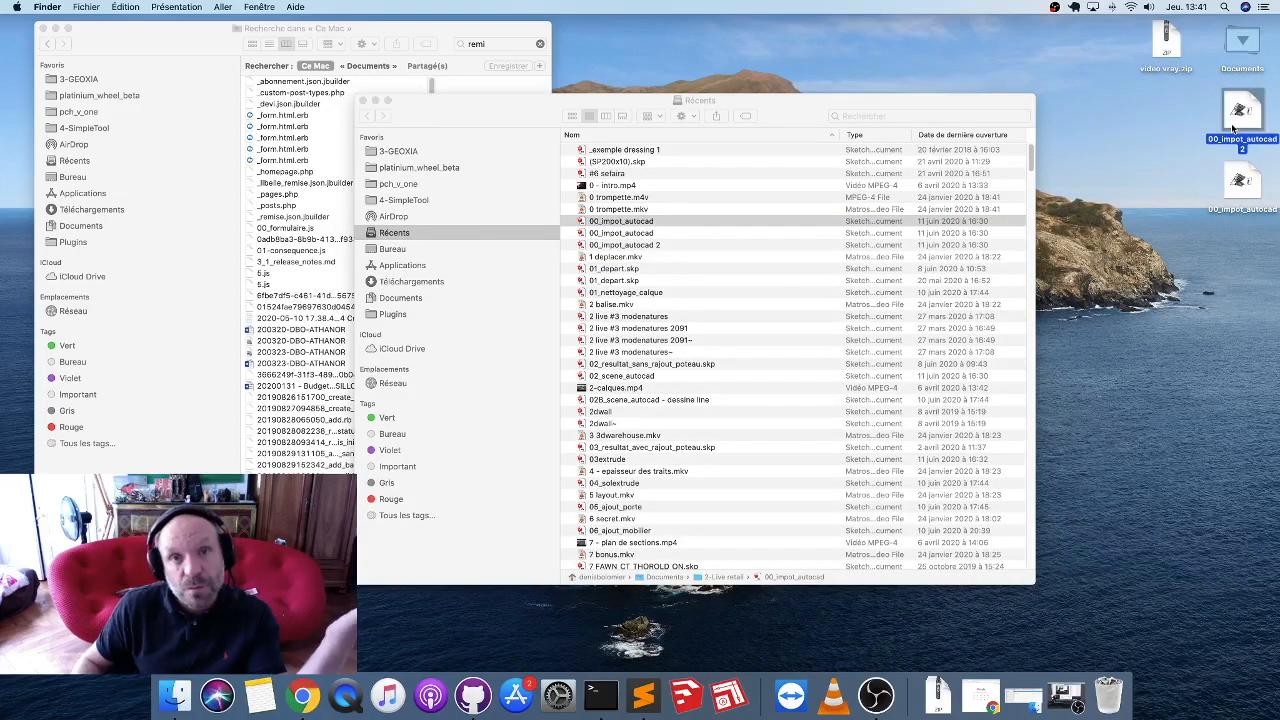
right_click(1233, 127)
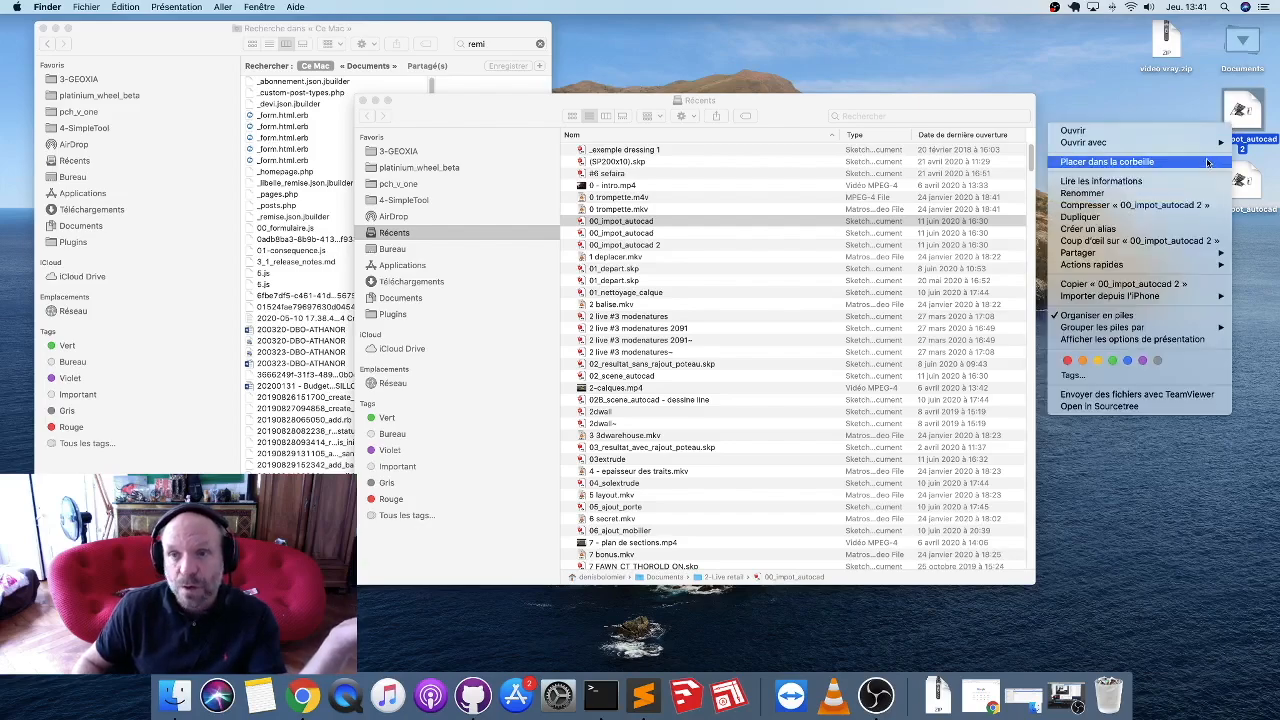
left_click(1200, 161)
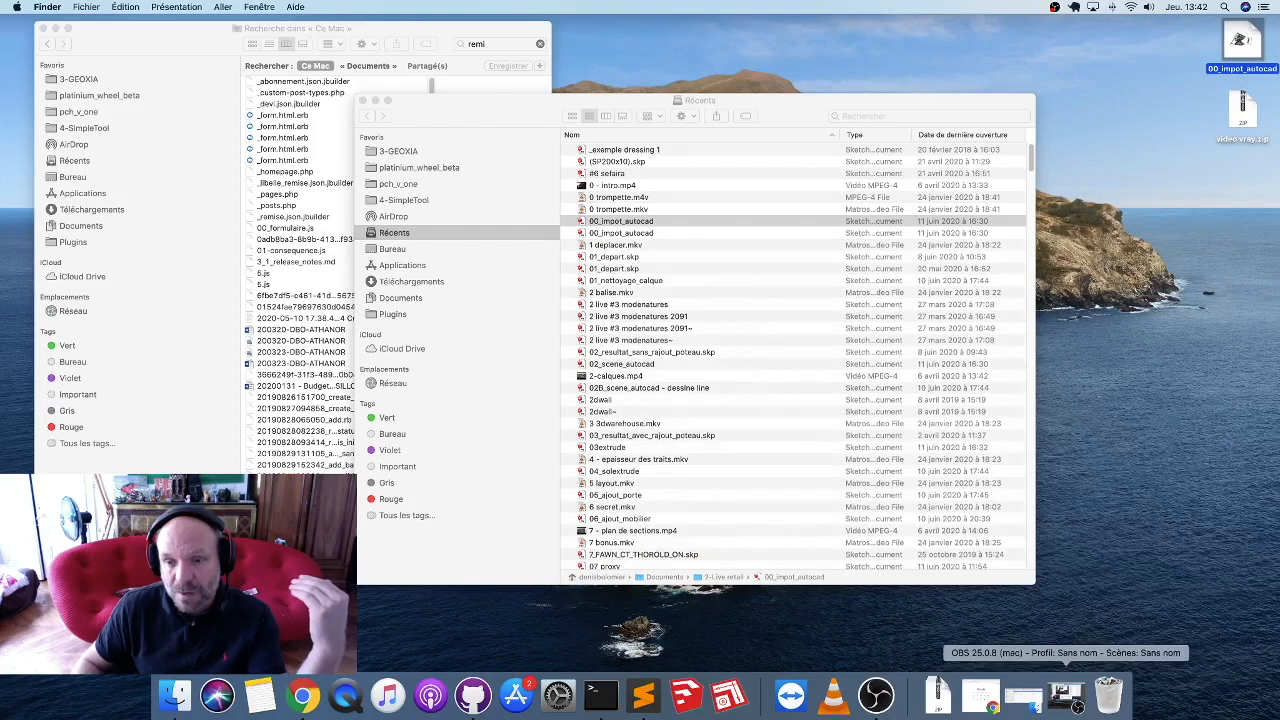
Empty the trash, permanently erasing everything in it, and check its available options again.
left_click(1108, 695)
right_click(1108, 695)
left_click(1128, 651)
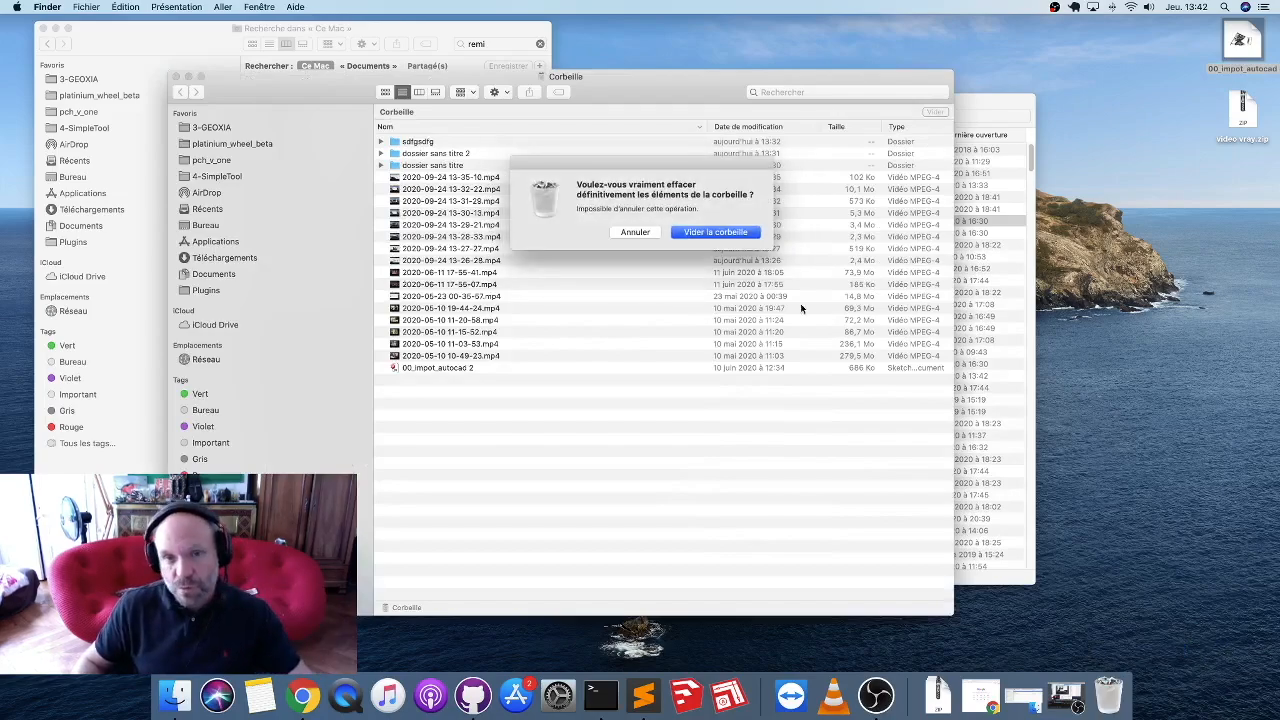
left_click(731, 233)
right_click(1116, 698)
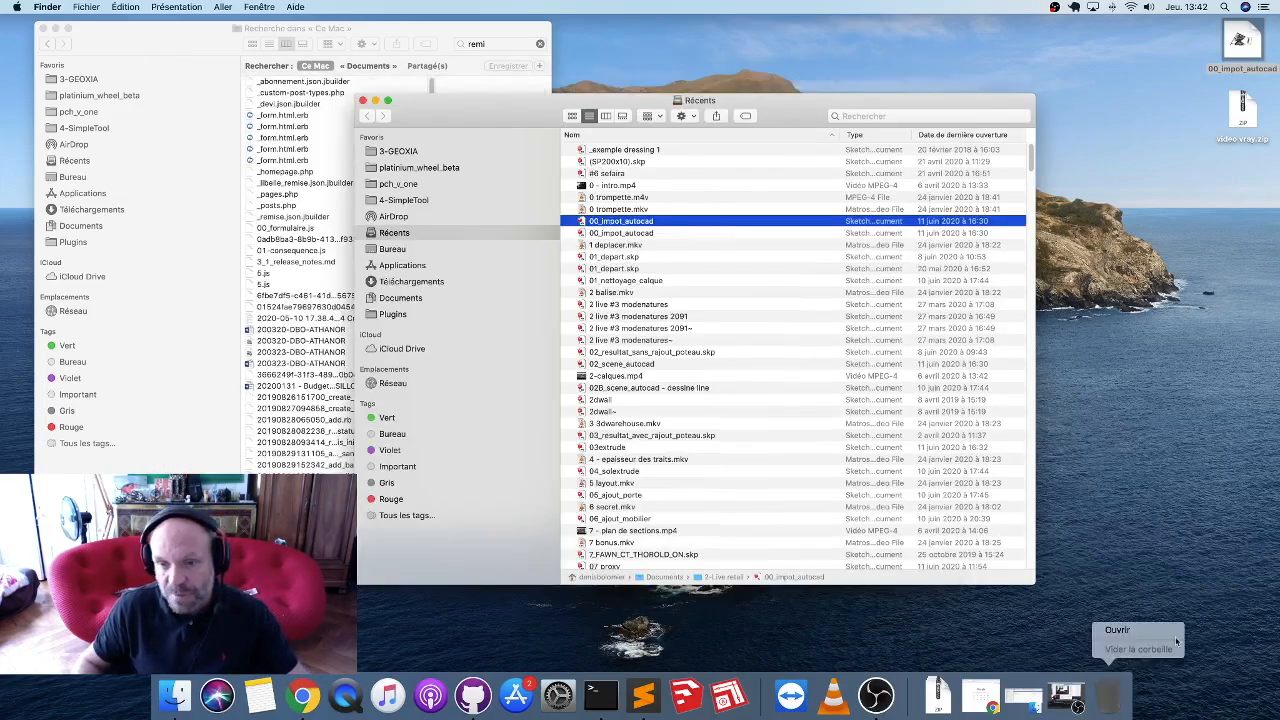
Move the remaining desktop copy of 00_impot_autocad to the trash and permanently empty the trash.
left_click(1240, 42)
right_click(1240, 42)
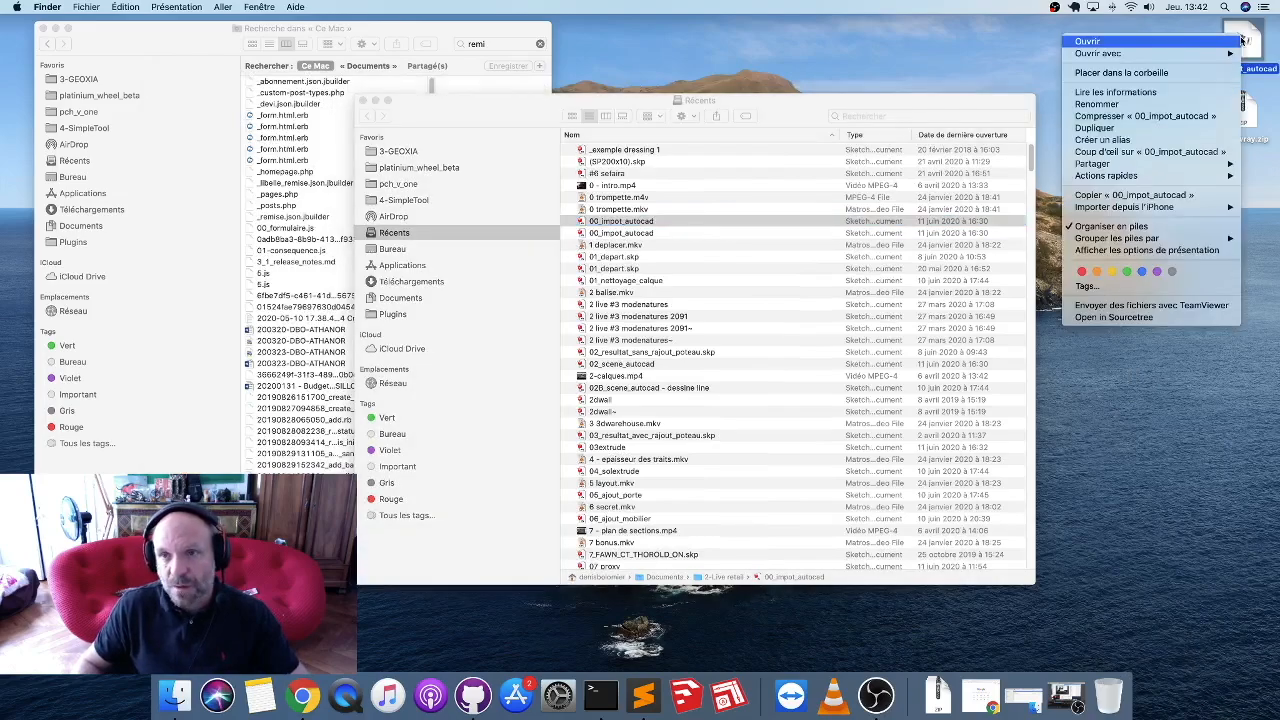
left_click(1186, 74)
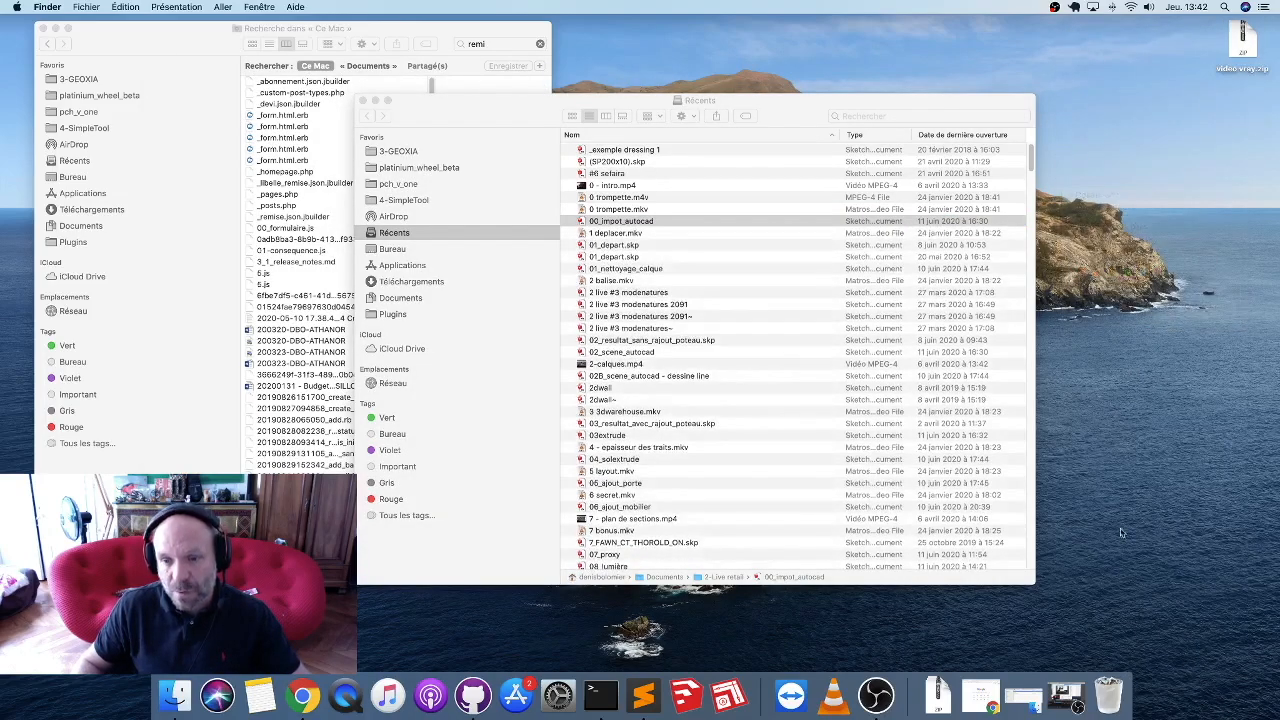
right_click(1118, 700)
left_click(1150, 661)
left_click(716, 232)
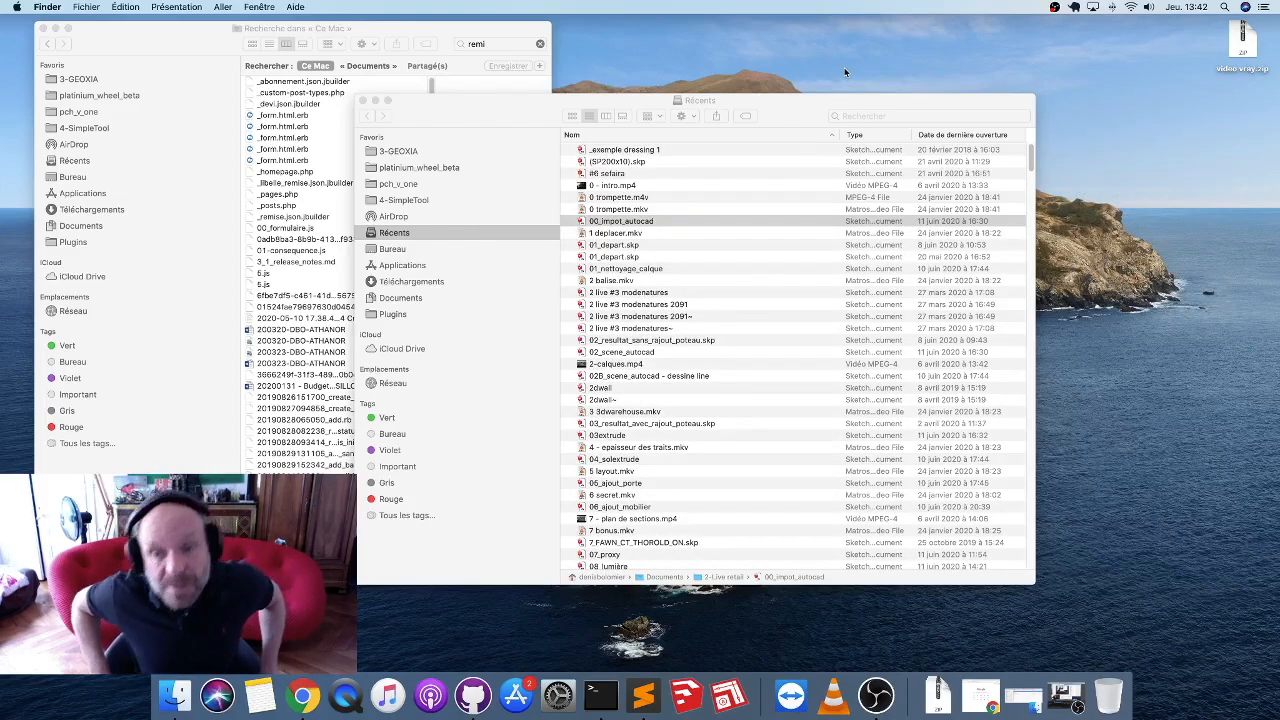
Copy 00_impot_autocad from the recent files to the desktop again and move that copy to the trash.
left_click(607, 222)
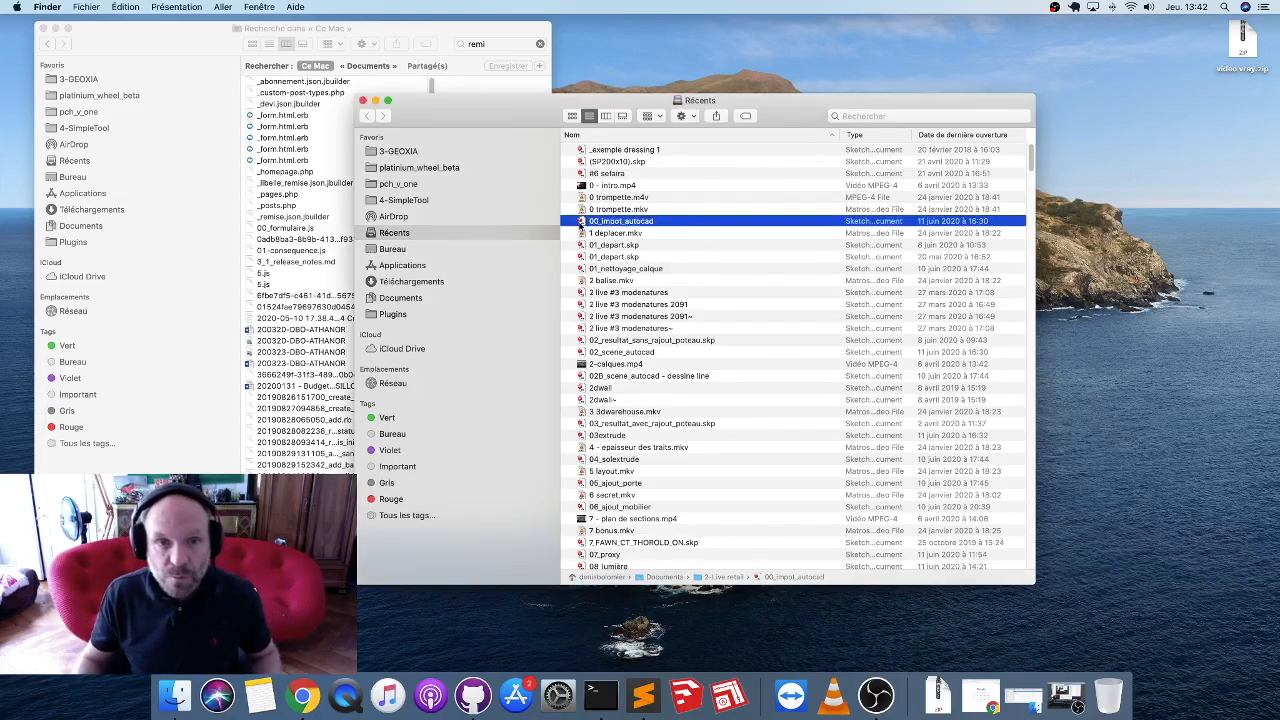
left_click(1133, 223)
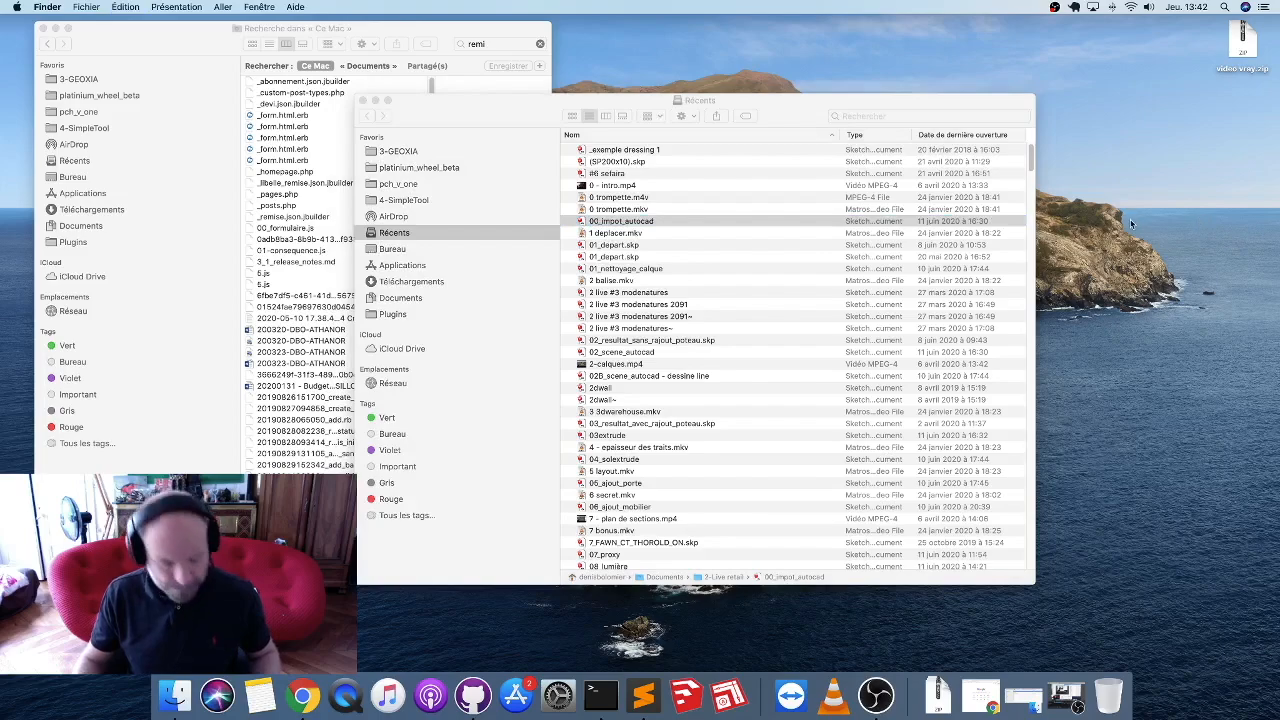
key("super+v")
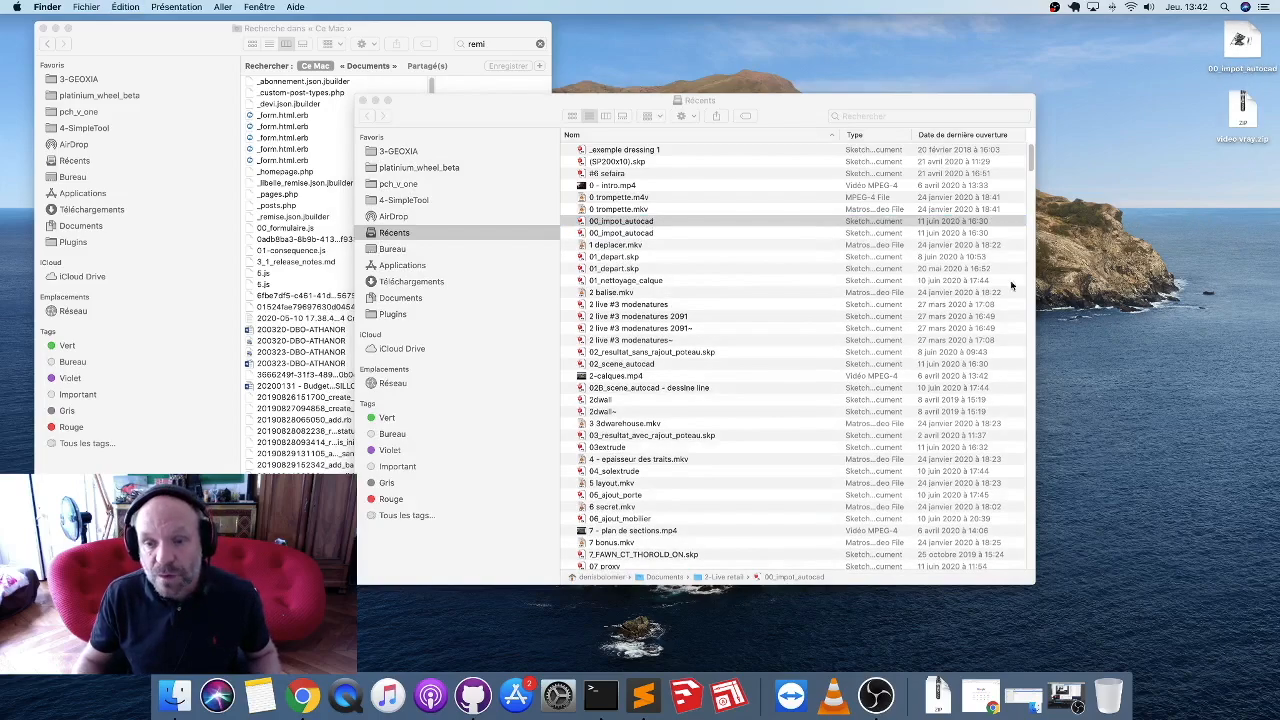
right_click(1250, 30)
left_click(1200, 63)
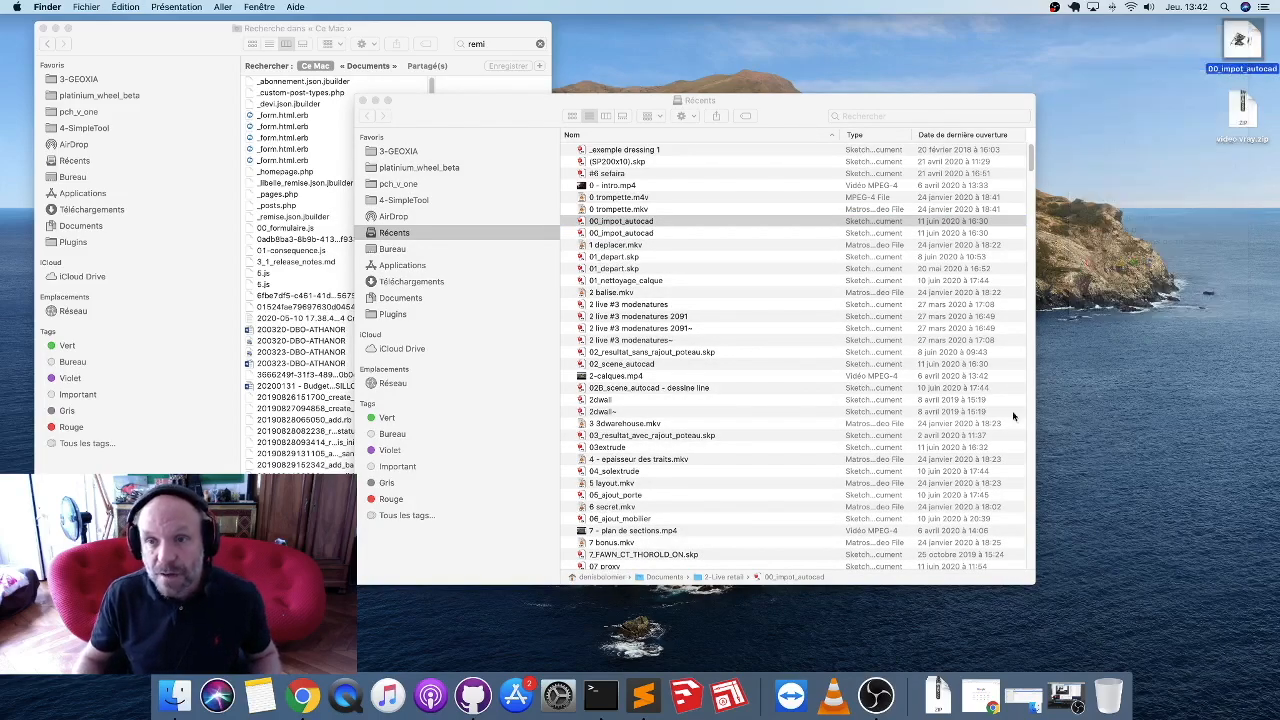
Put 00_impot_autocad back on the desktop from the trash, and close the Bureau and Corbeille windows.
left_click(1111, 697)
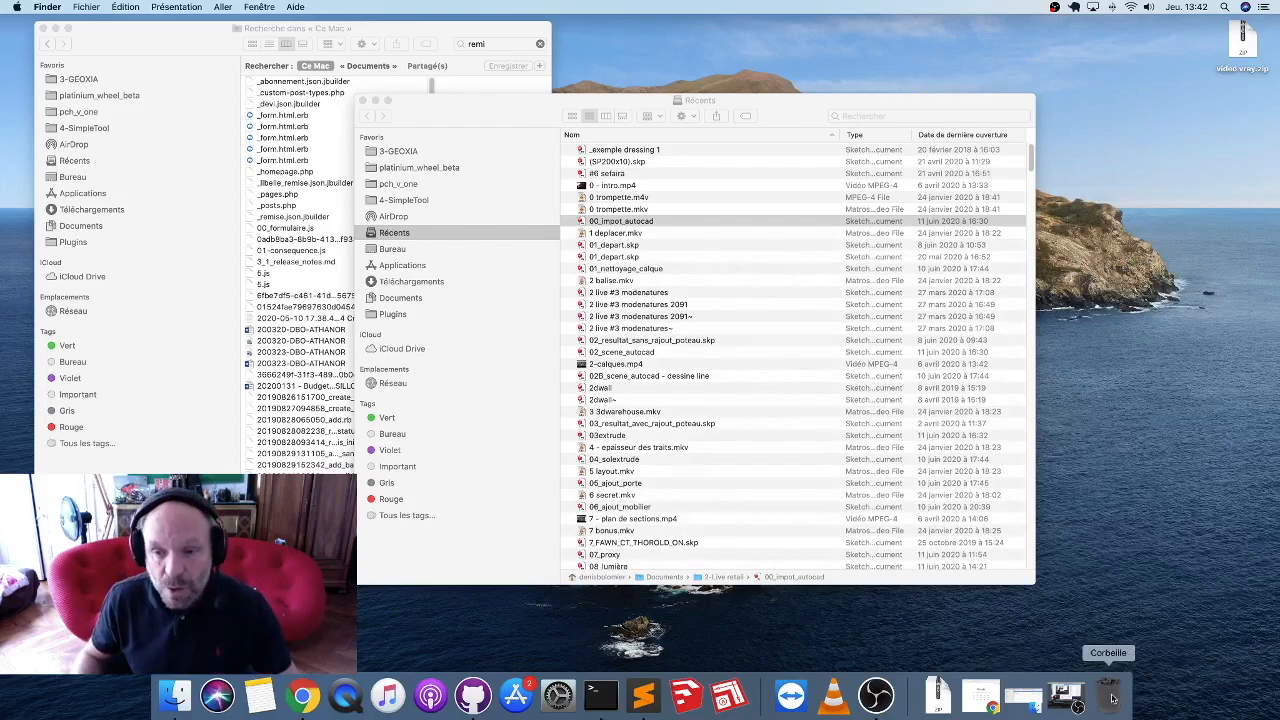
right_click(413, 143)
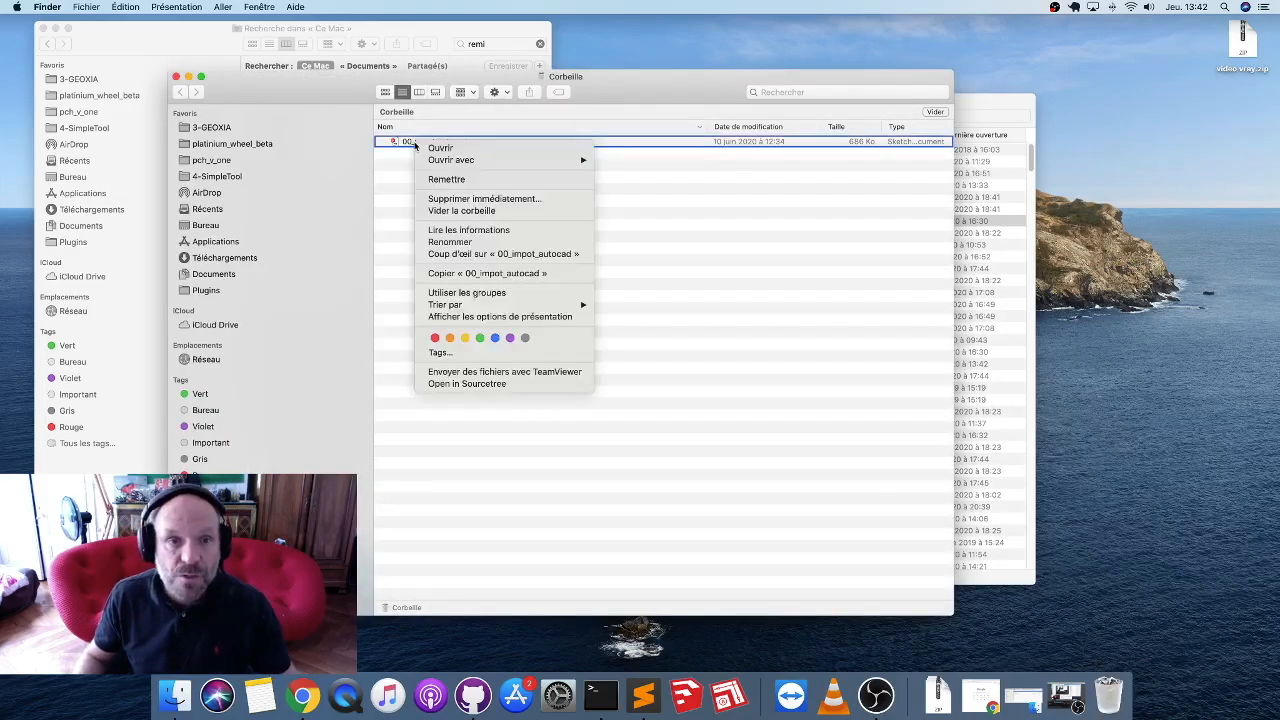
left_click(475, 180)
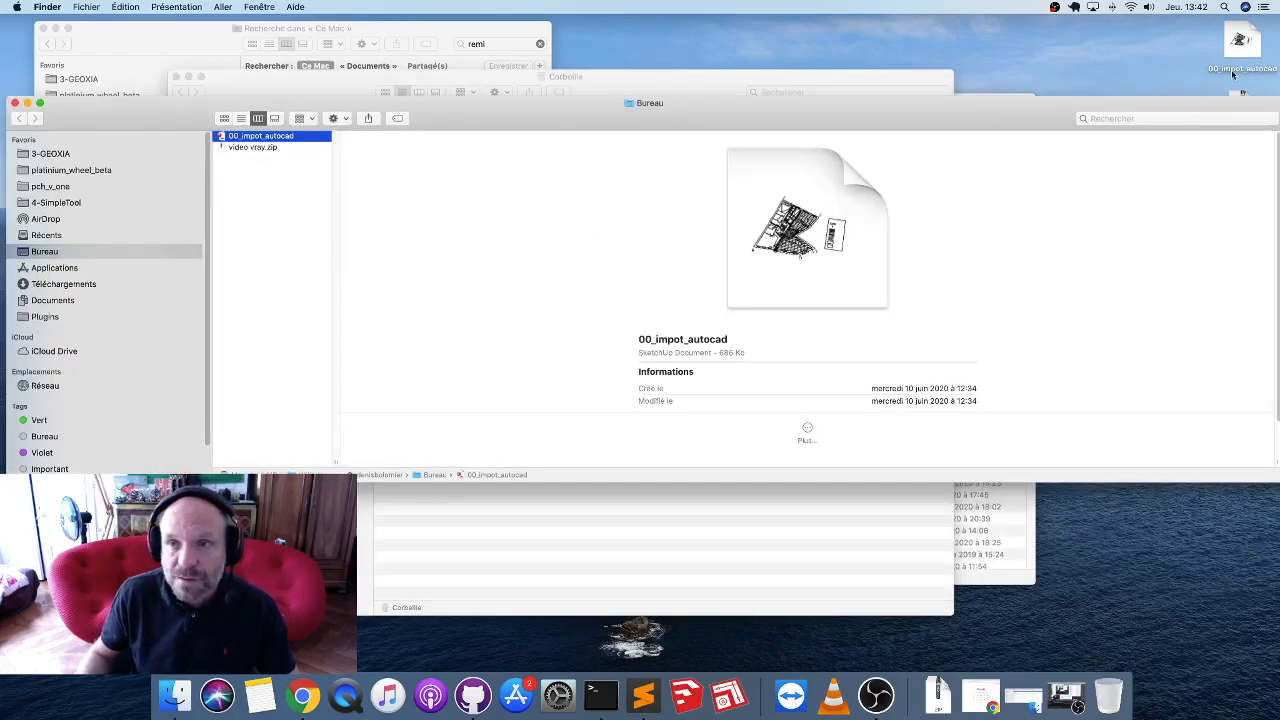
left_click(15, 103)
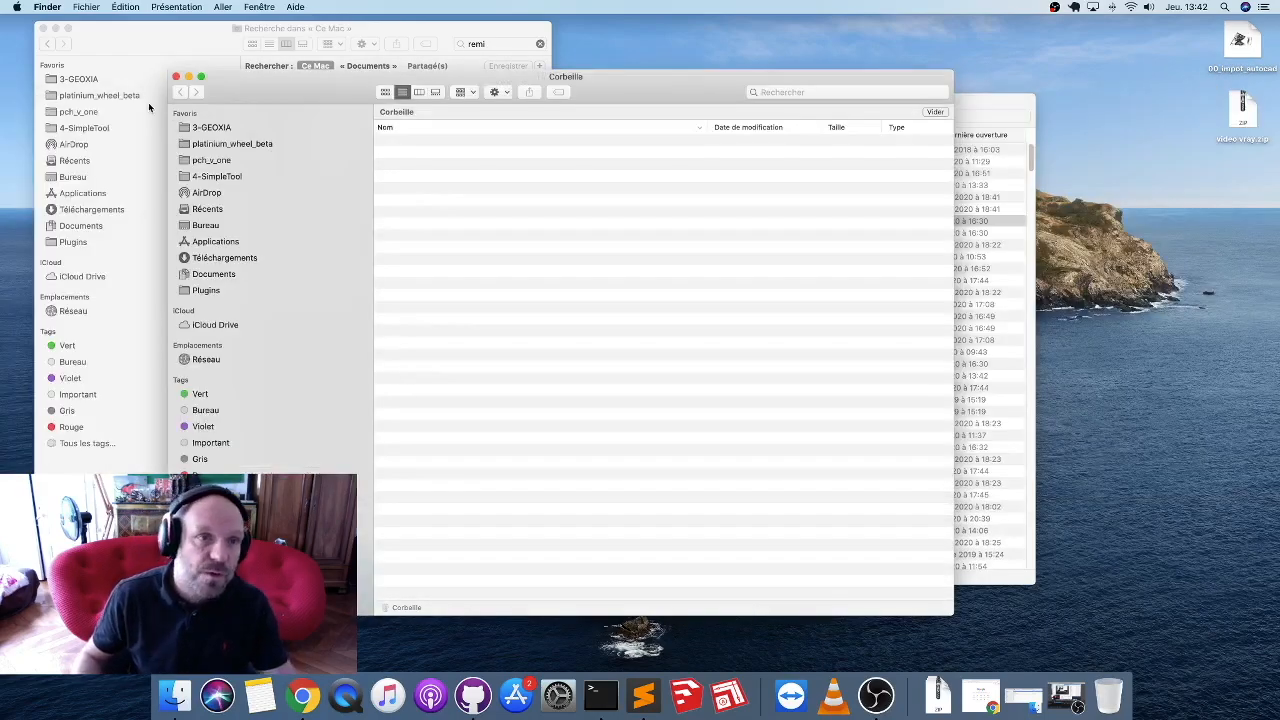
left_click(175, 77)
Reposition the Récents window and the search window side by side, and close the Récents window.
left_click_drag(496, 111, 557, 104)
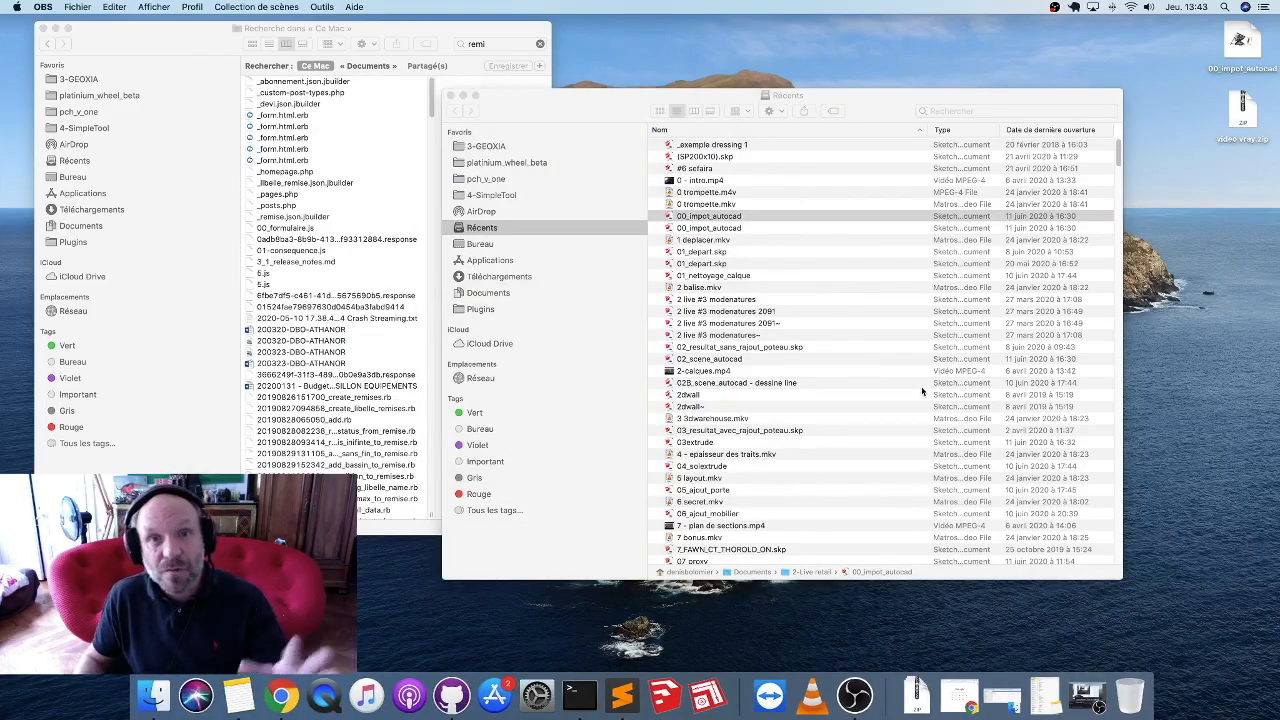
left_click_drag(596, 114, 440, 90)
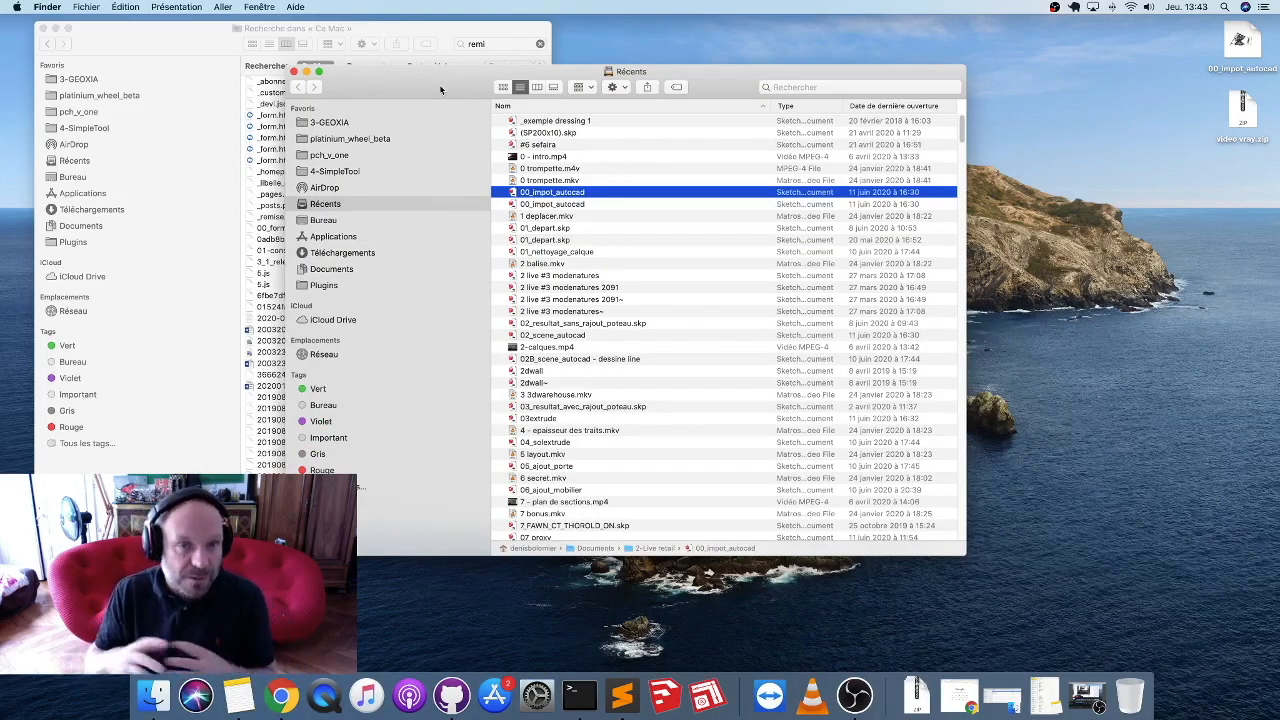
left_click_drag(440, 90, 642, 40)
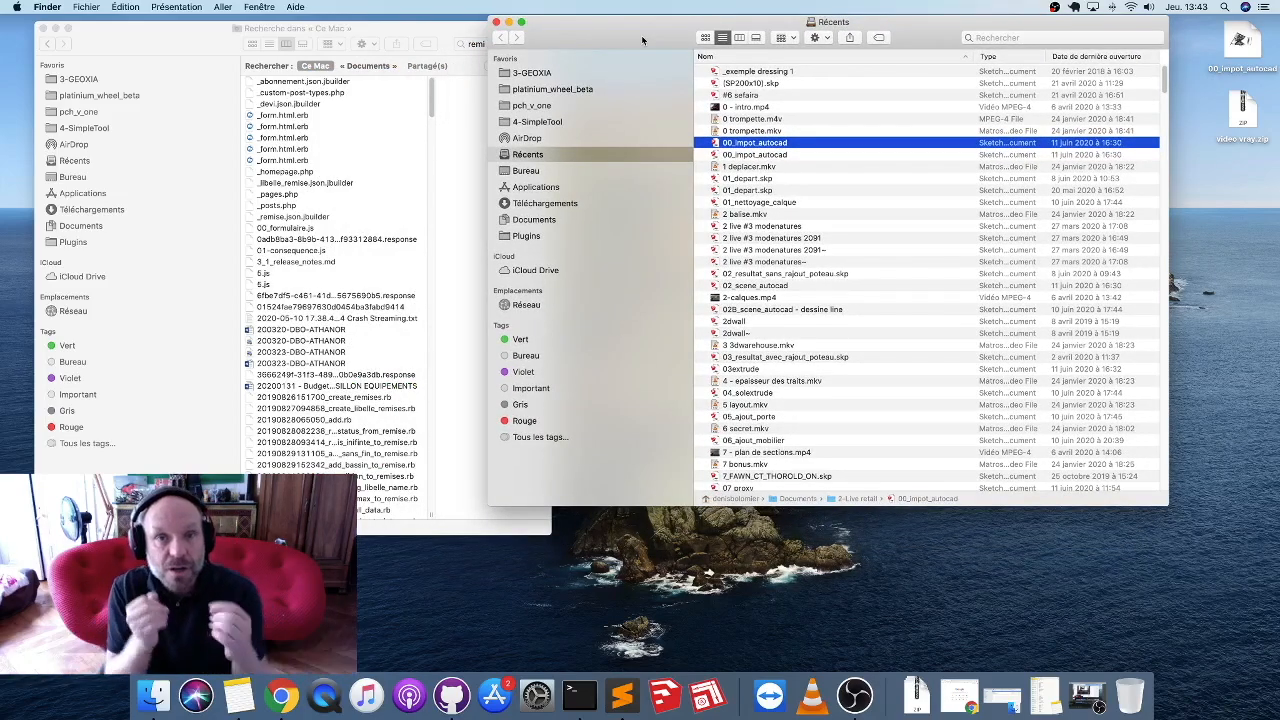
mouse_move(179, 46)
left_mouse_down()
mouse_move(237, 63)
mouse_move(159, 57)
left_mouse_up()
left_click_drag(627, 43, 706, 60)
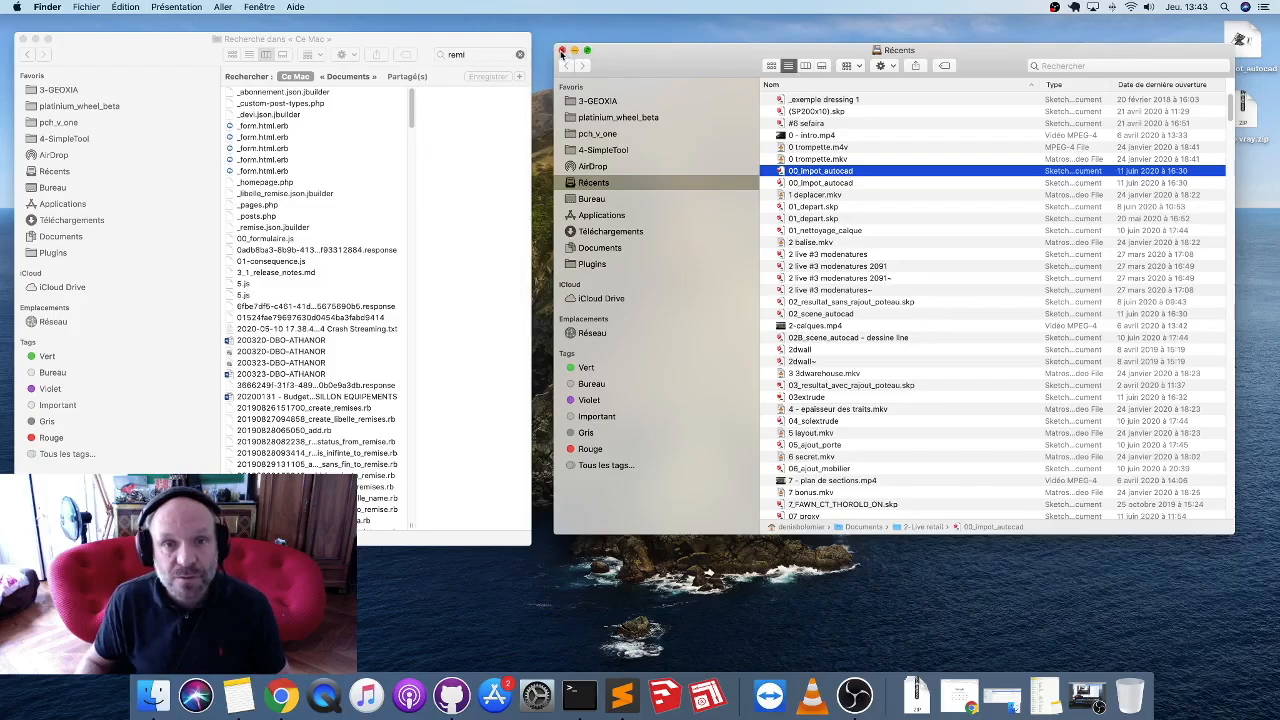
left_click(563, 50)
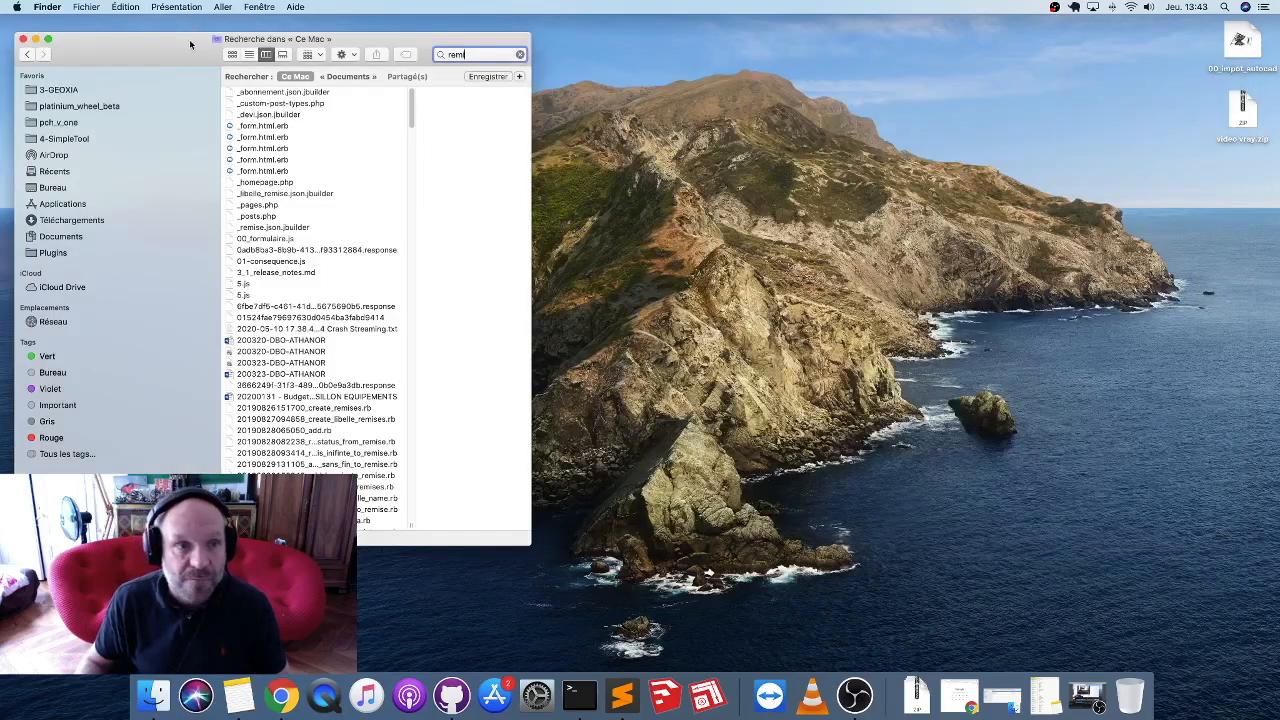
Minimise the search window and restore it twice, once from the Dock and once from the list of open windows.
left_click_drag(193, 41, 296, 57)
left_click(151, 45)
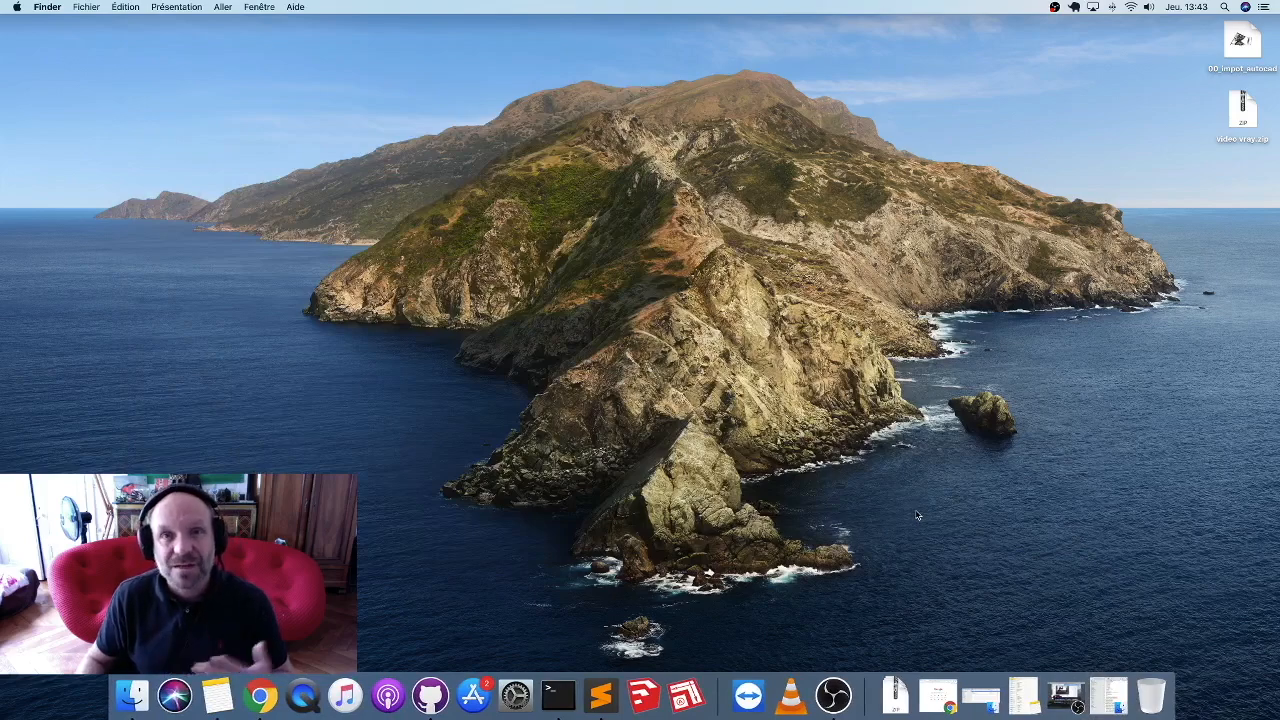
left_click(1108, 695)
left_click(151, 45)
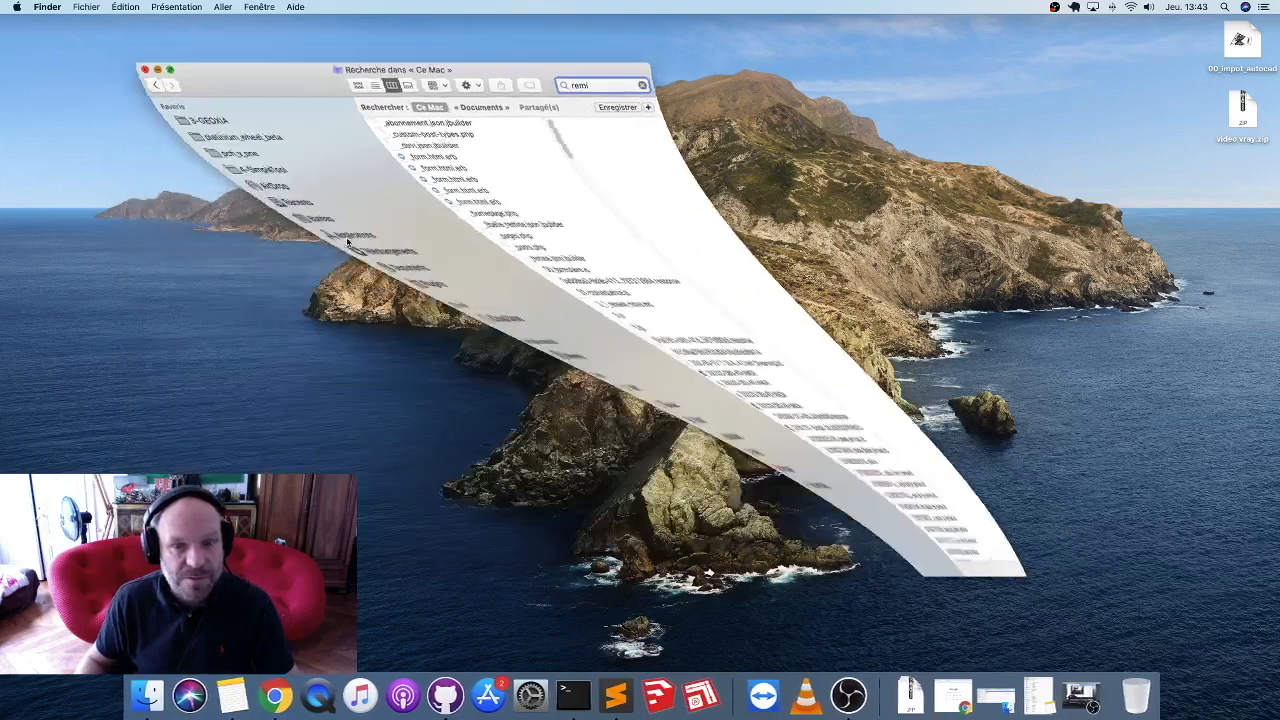
left_click(258, 6)
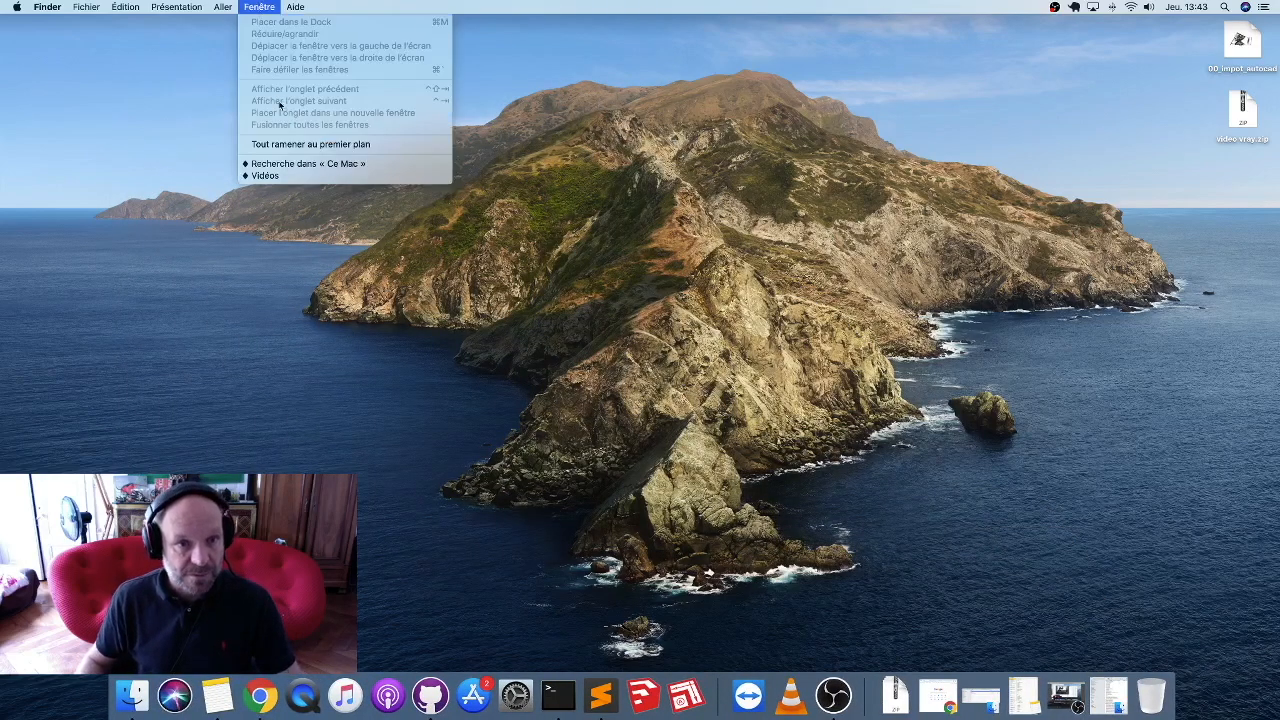
left_click(300, 164)
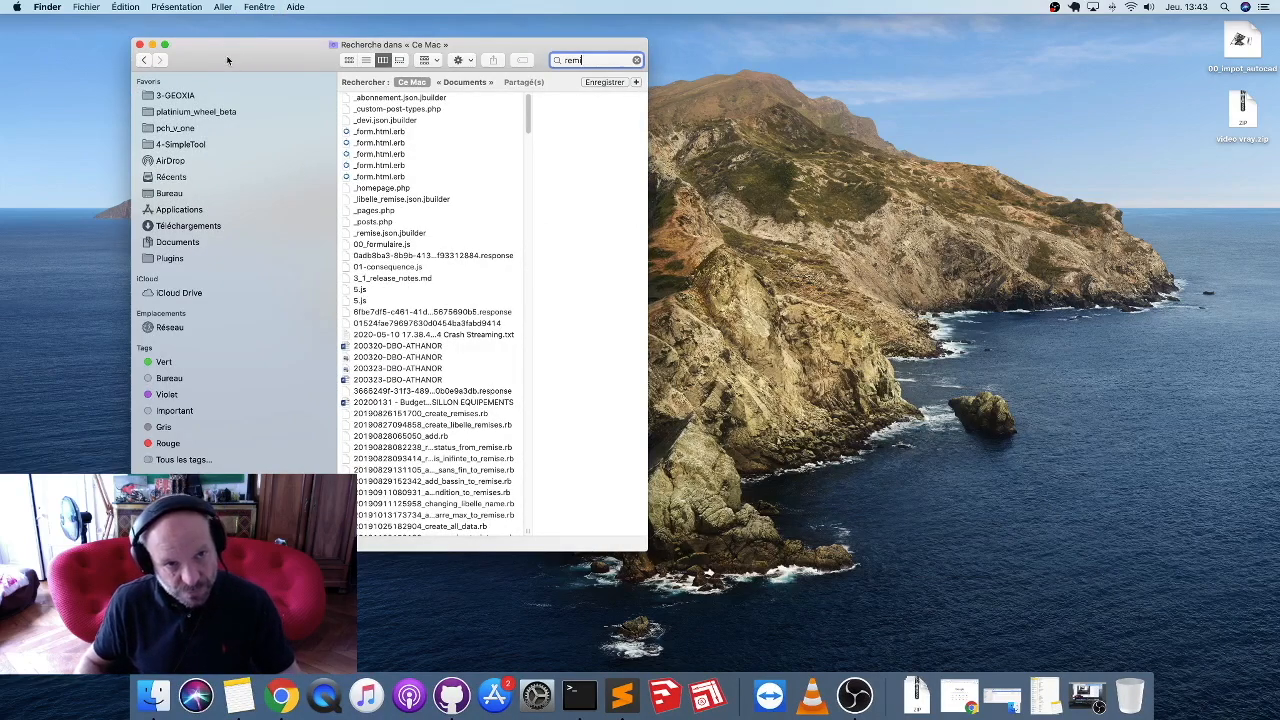
Move the search window towards the middle of the desktop and switch it to full-screen mode.
left_click_drag(226, 55, 372, 92)
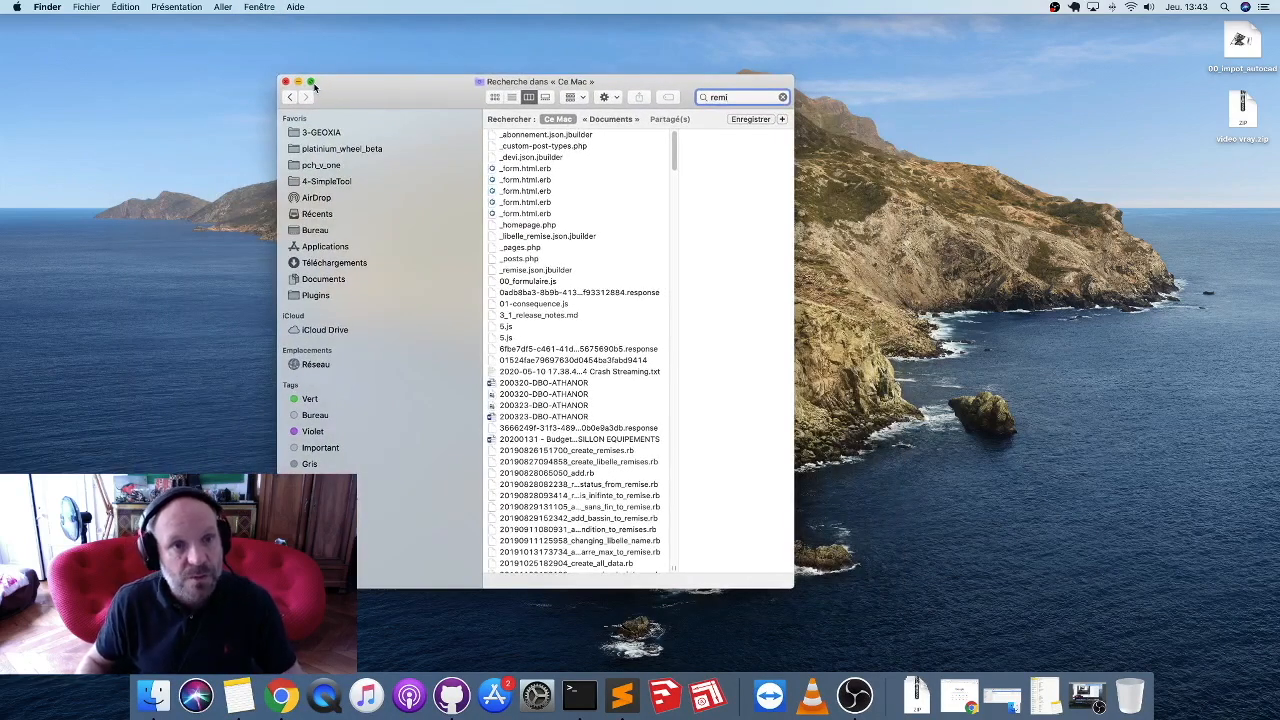
mouse_move(313, 86)
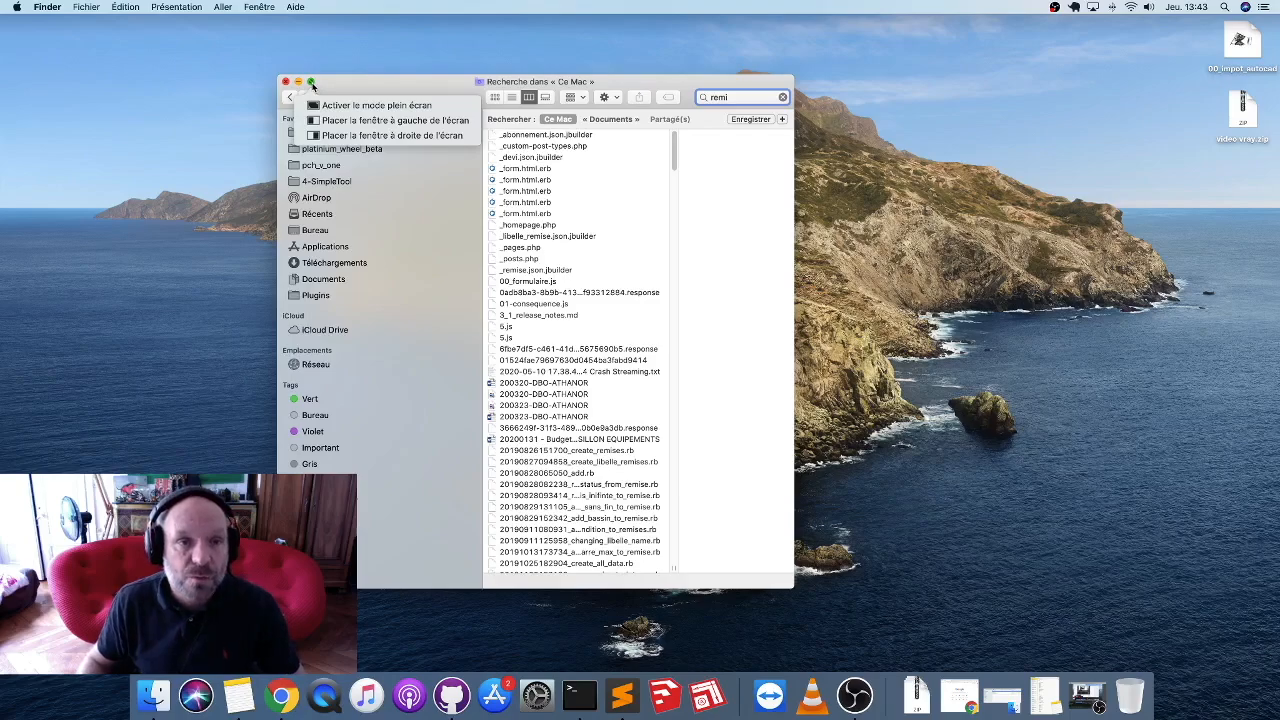
left_click(311, 82)
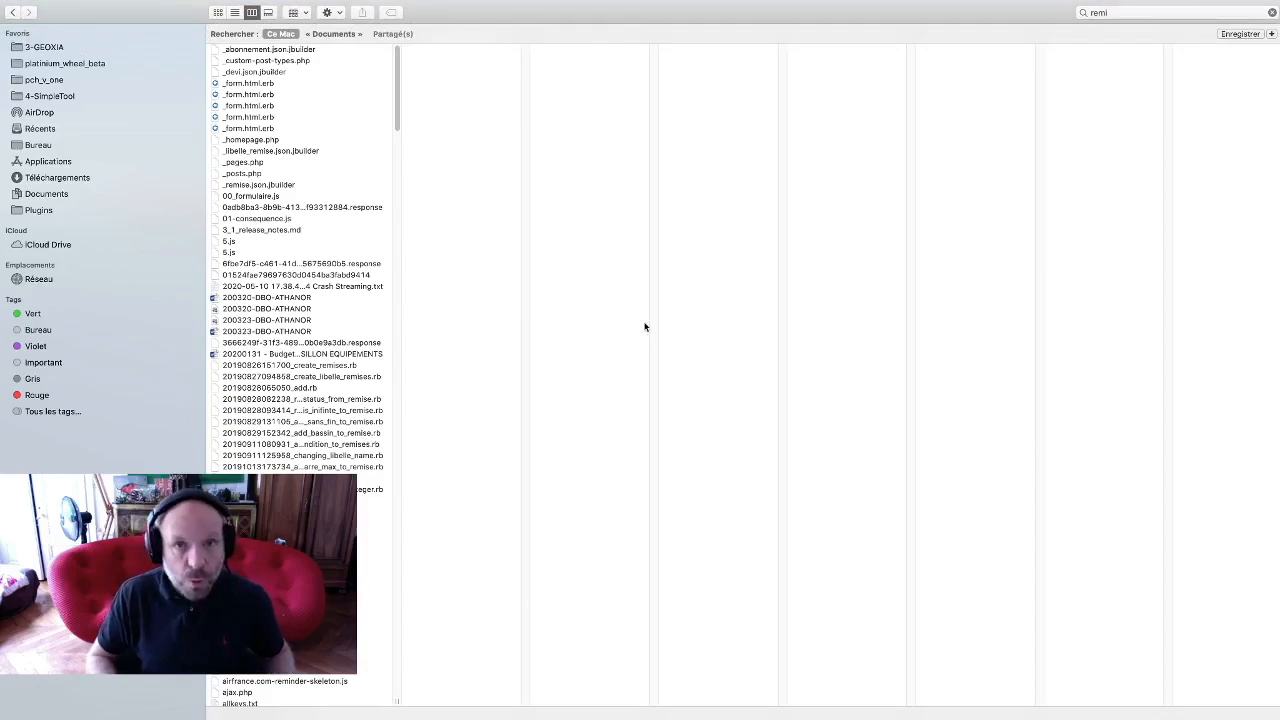
Show the overview of all spaces and switch between the full-screen Finder window and the Bureau desktop.
key("ctrl+Up")
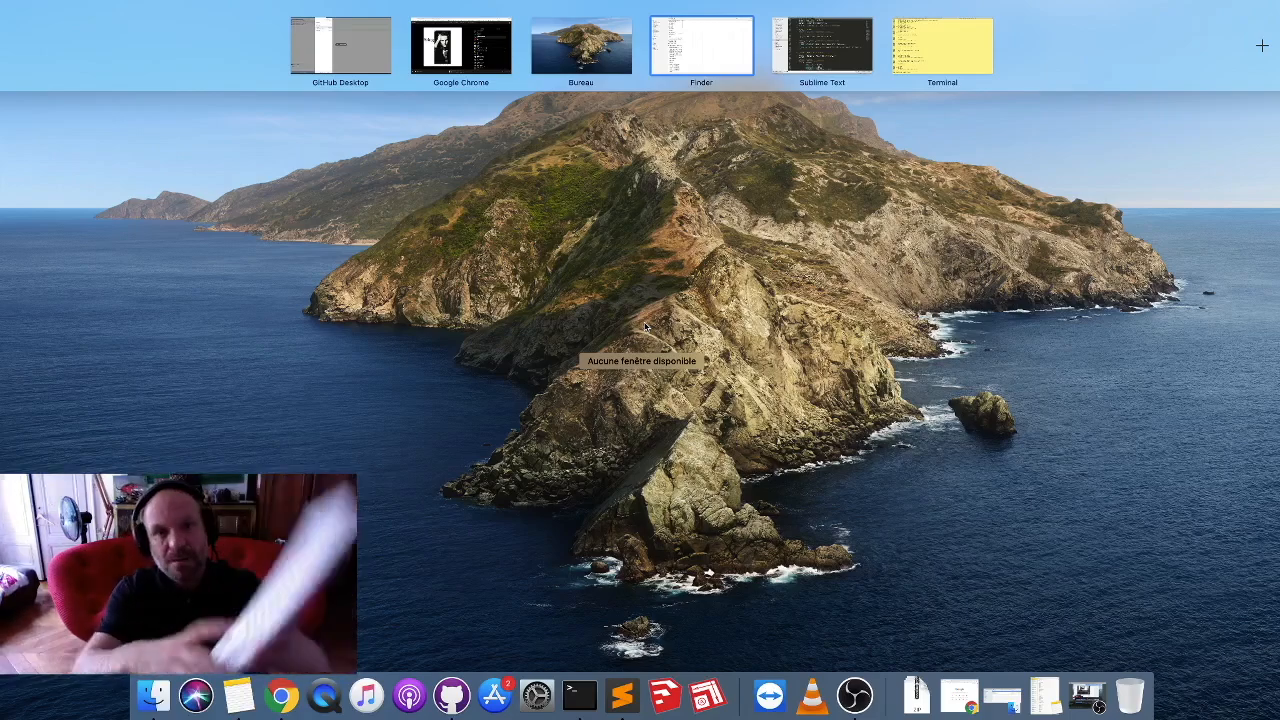
key("ctrl+Left")
key("ctrl+Right")
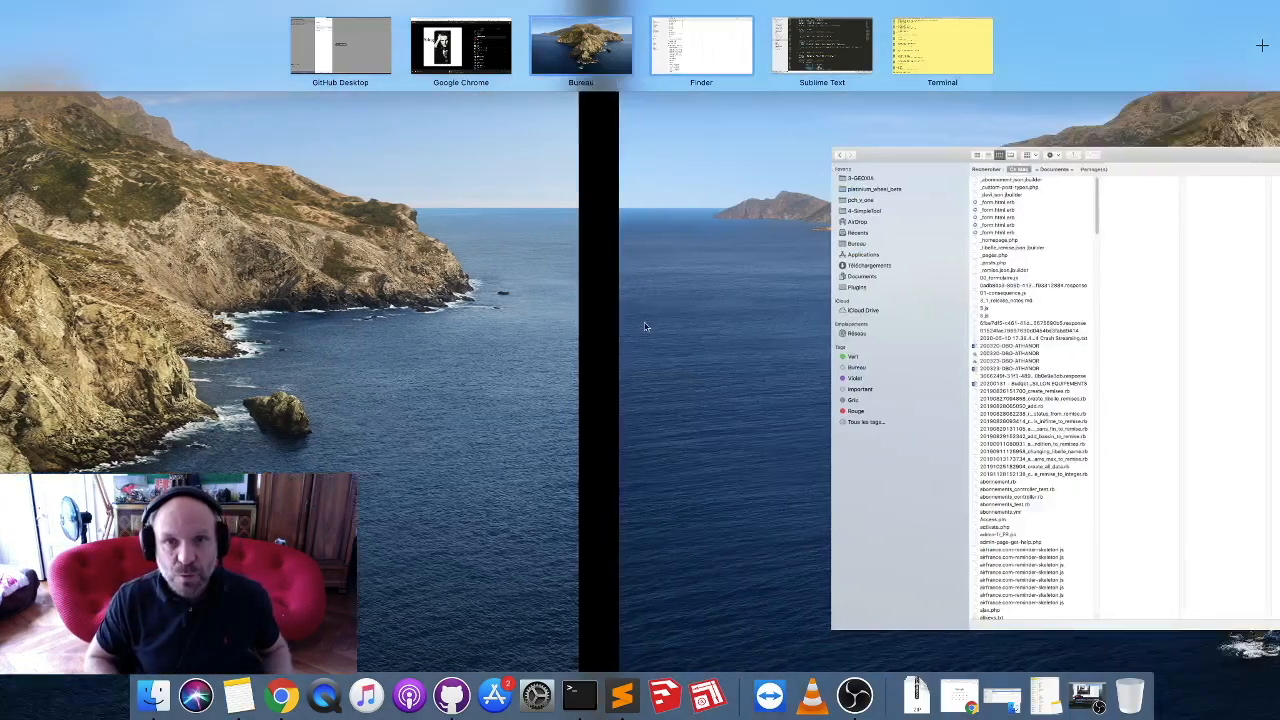
Leave the space overview for the full-screen Finder window and switch back to the Bureau desktop.
left_click(645, 327)
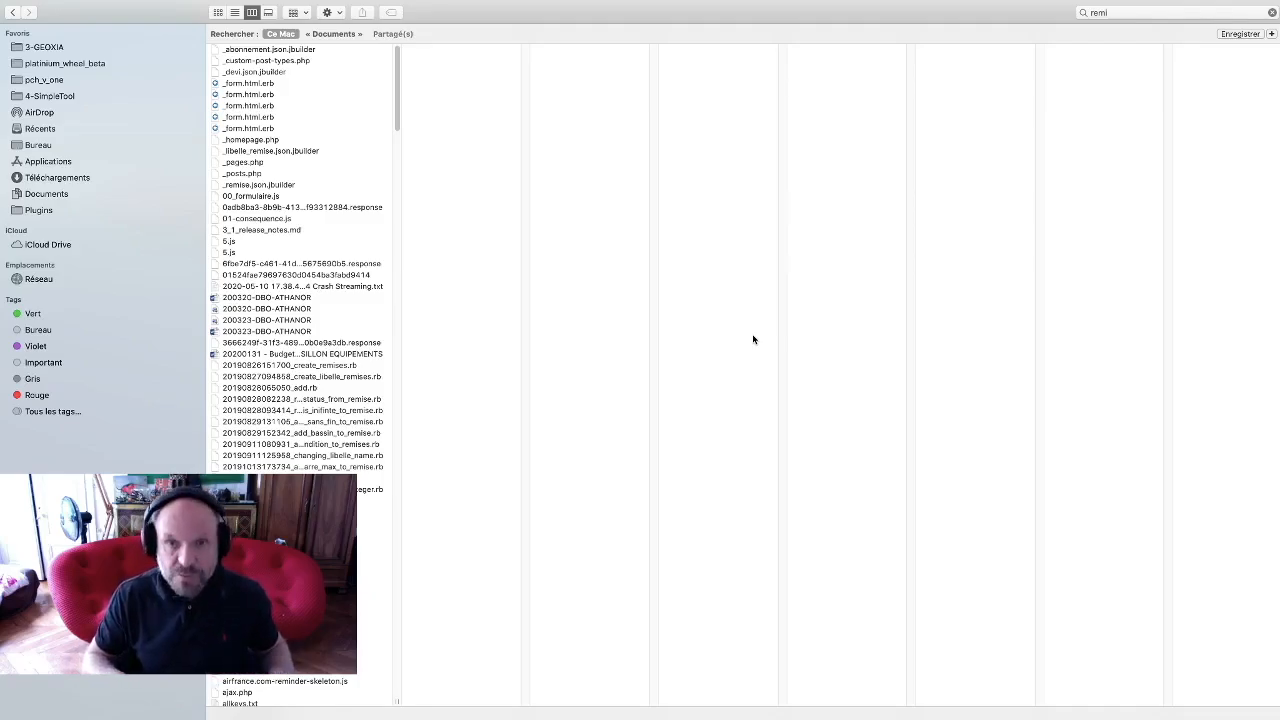
key("super+Tab")
key("super+Tab")
key("super+Tab")
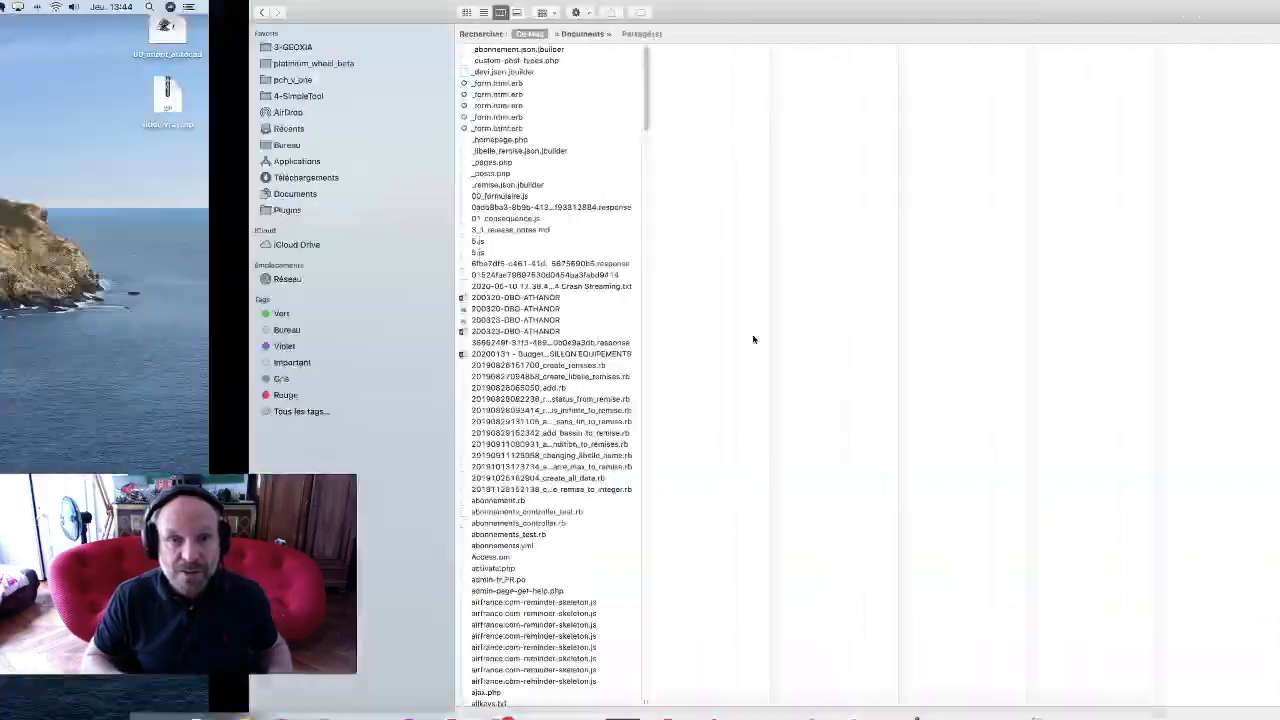
key("ctrl+Left")
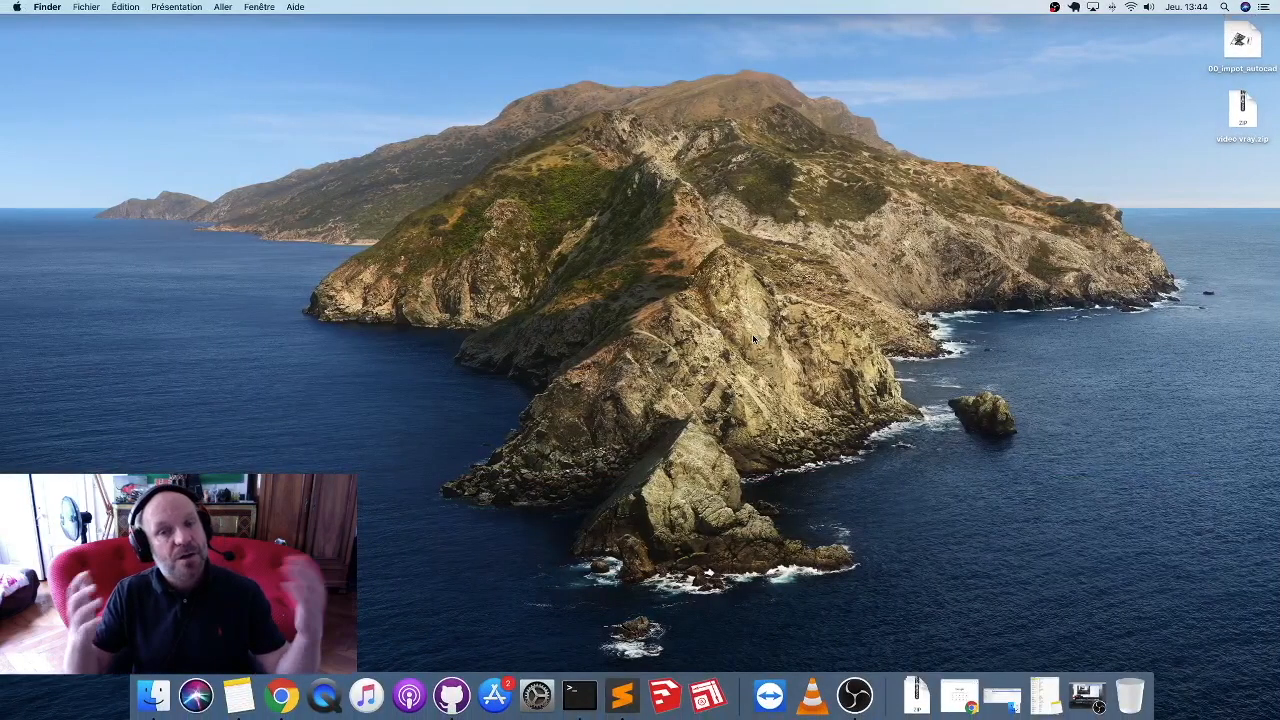
Show the overview of all spaces and go to the Google Chrome space.
key("ctrl+Up")
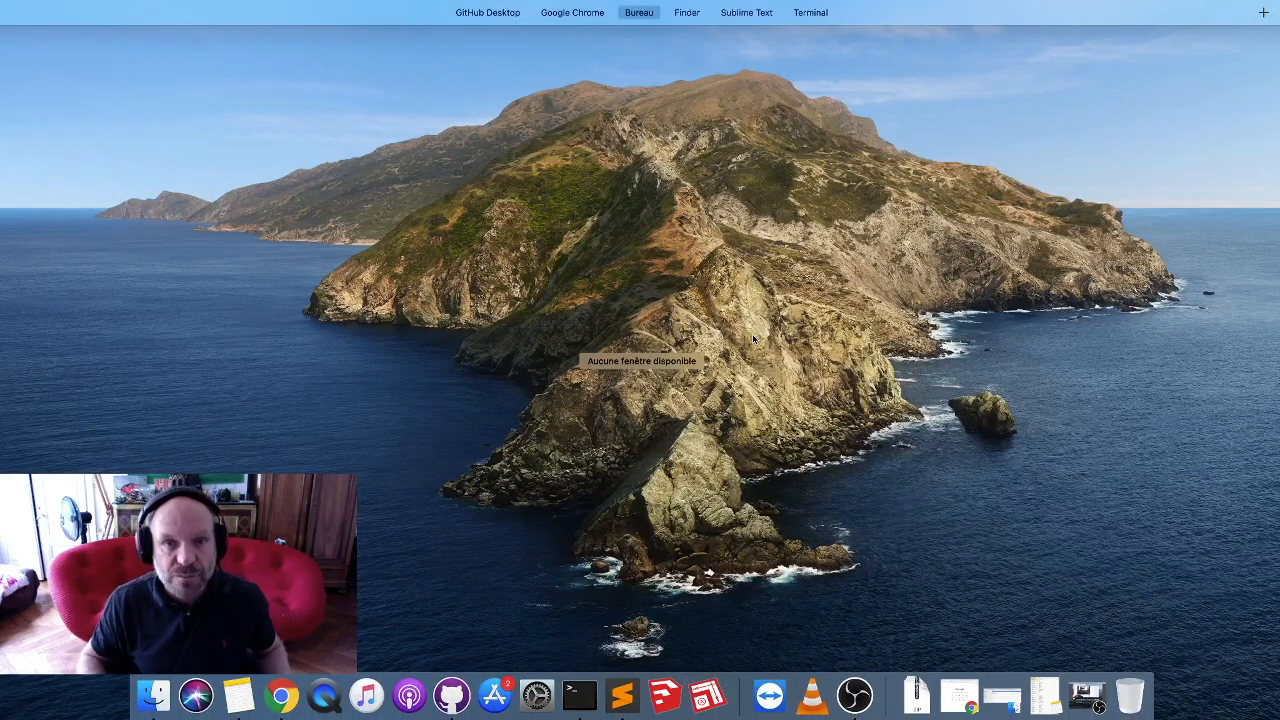
mouse_move(780, 50)
left_click(416, 45)
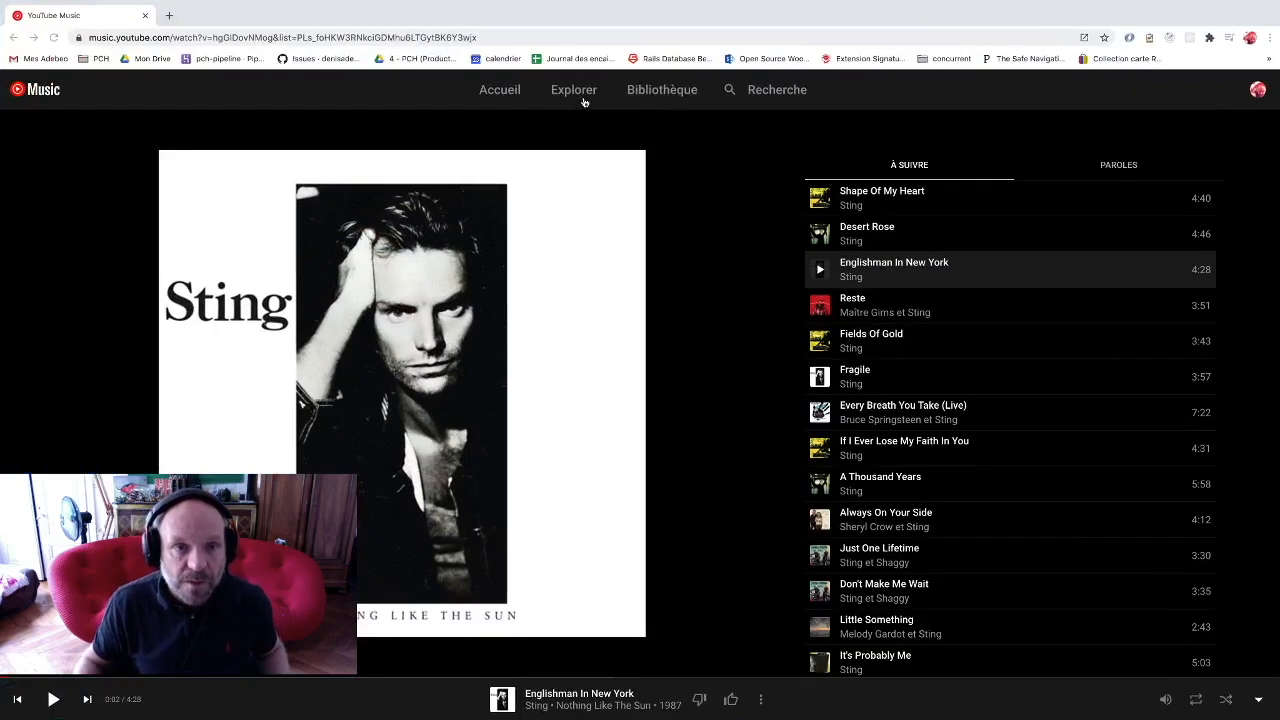
Return to the full-screen Finder space and take the search window out of full-screen mode.
key("ctrl+Right")
key("ctrl+Right")
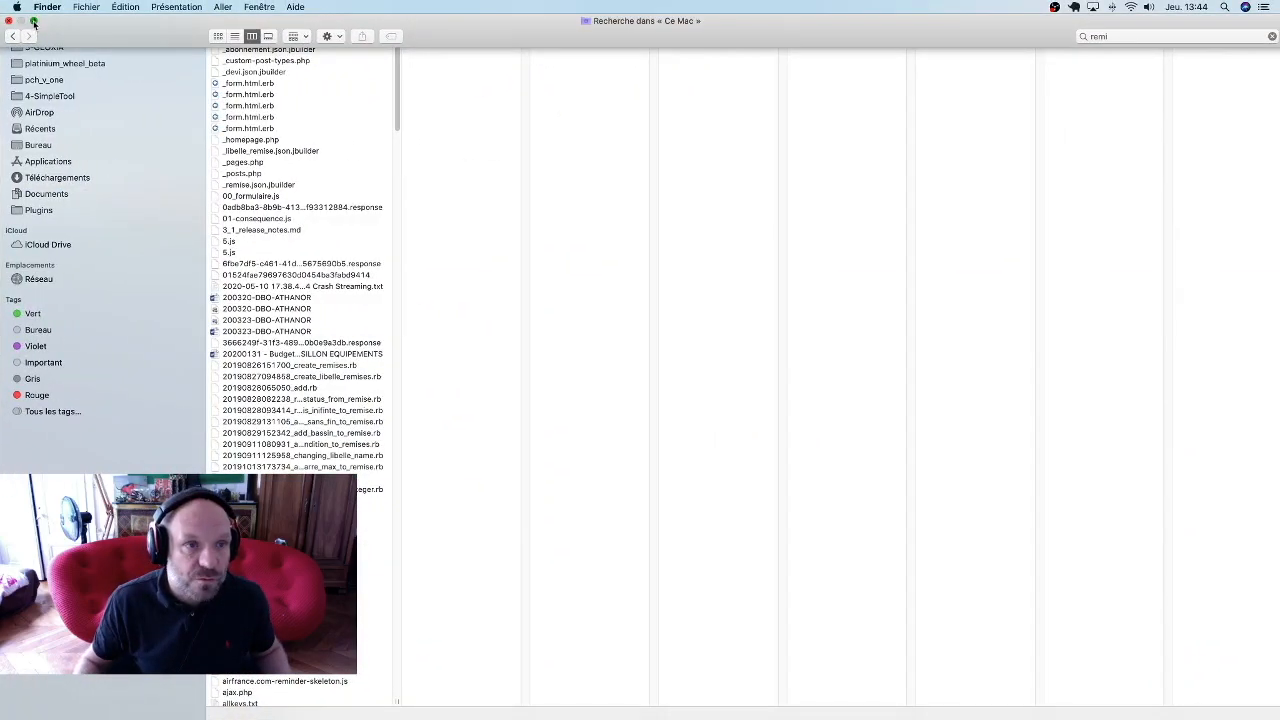
left_click(33, 20)
Move back and forth through the neighbouring spaces, including Sublime Text and Terminal, and finish on the Bureau desktop.
key("ctrl+Right")
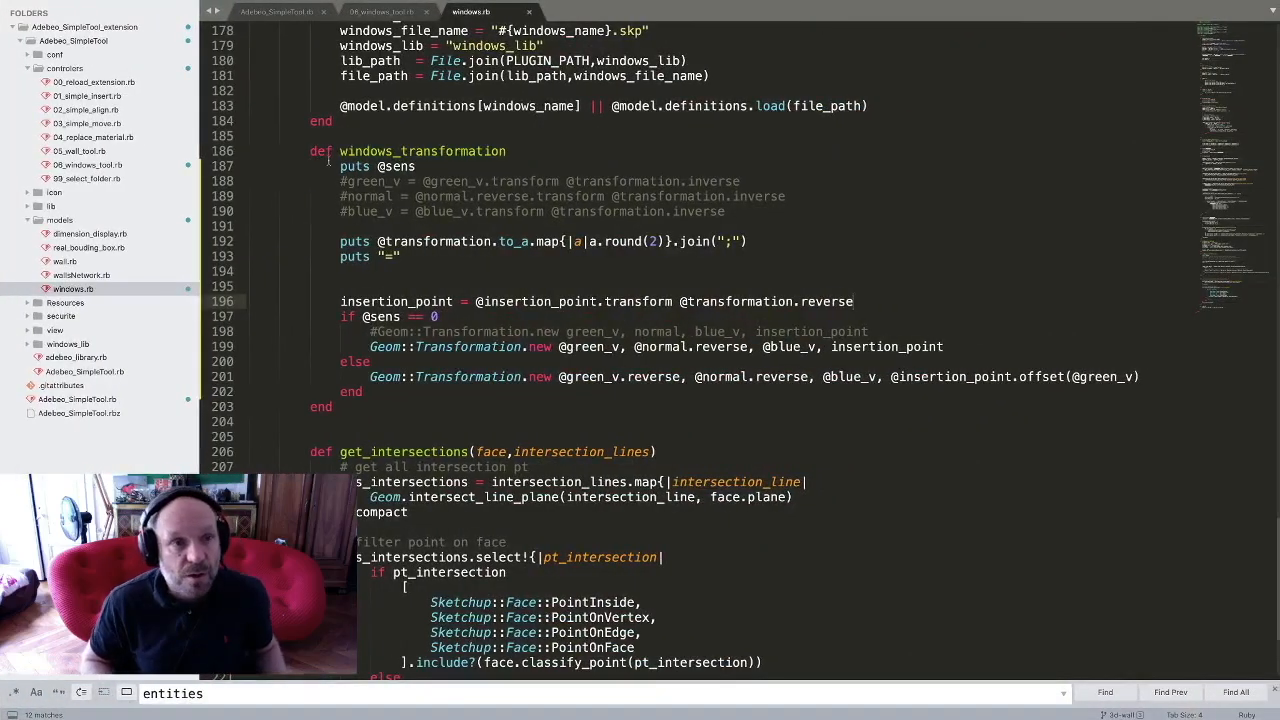
key("ctrl+Right")
key("ctrl+Left")
key("ctrl+Left")
key("ctrl+Left")
key("ctrl+Right")
key("ctrl+Right")
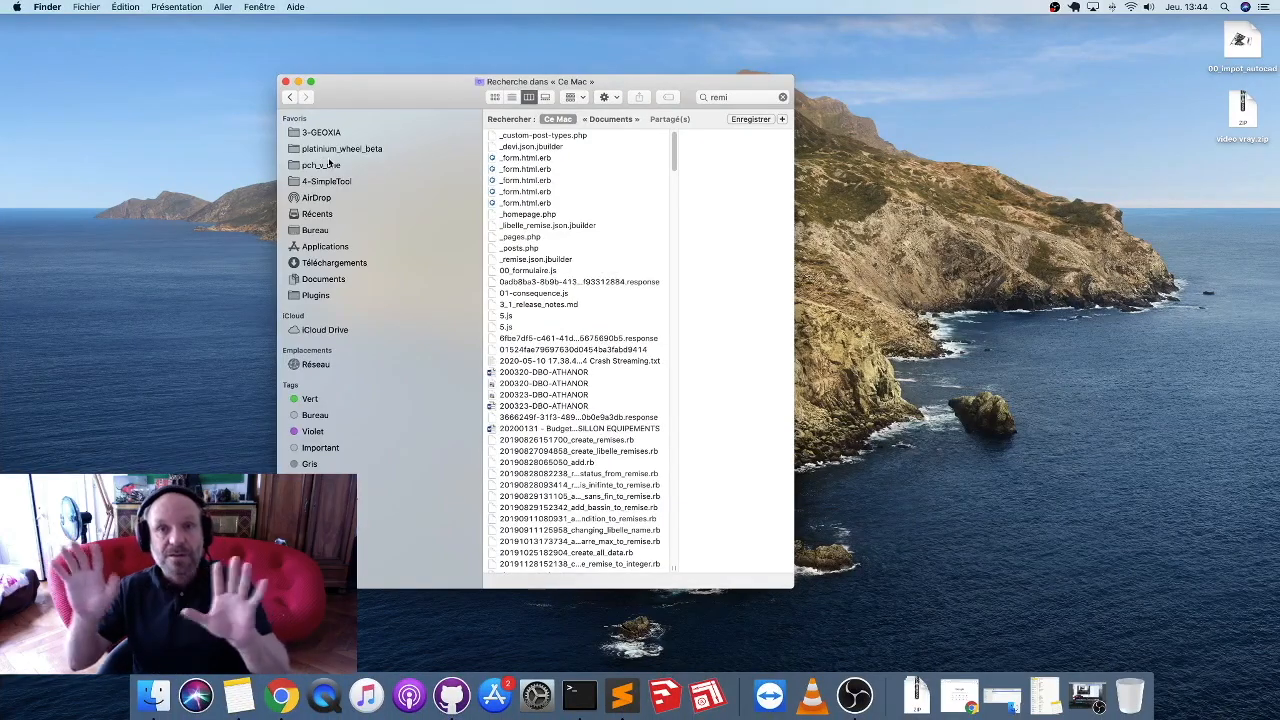
key("ctrl+Right")
key("ctrl+Right")
key("ctrl+Left")
key("ctrl+Left")
key("ctrl+Left")
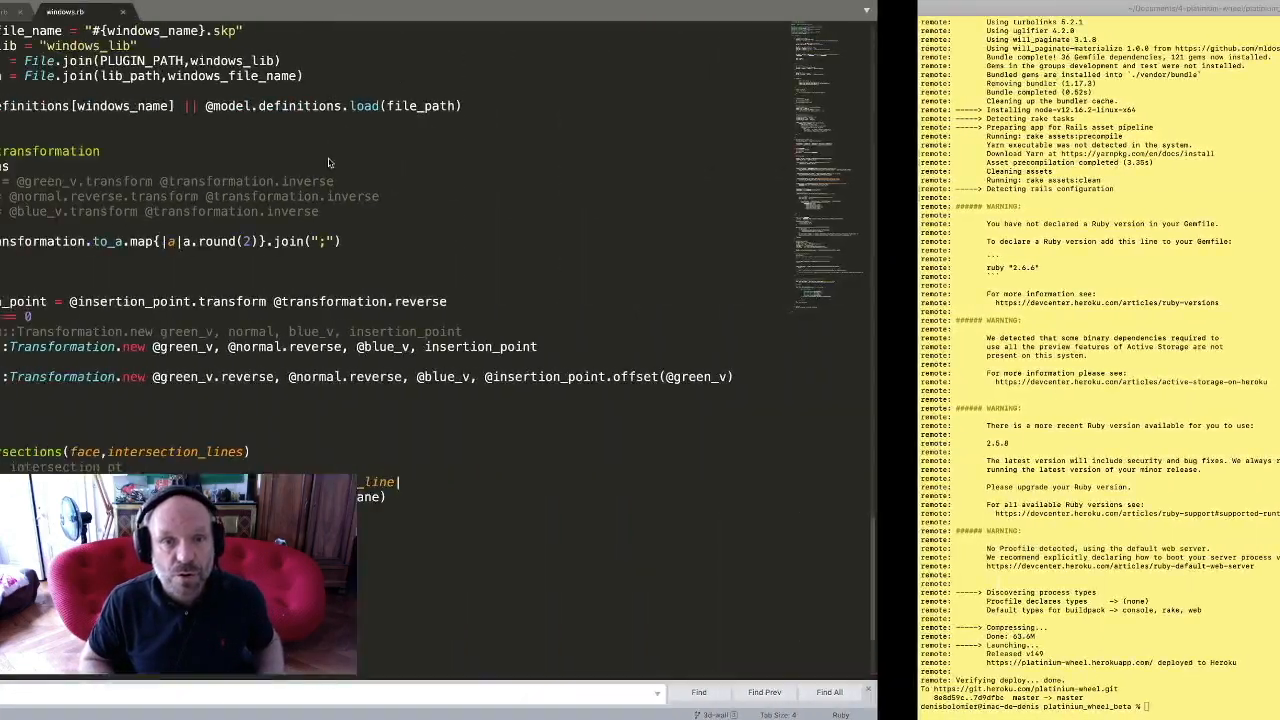
key("ctrl+Right")
key("ctrl+Right")
key("ctrl+Right")
key("ctrl+Left")
key("ctrl+Left")
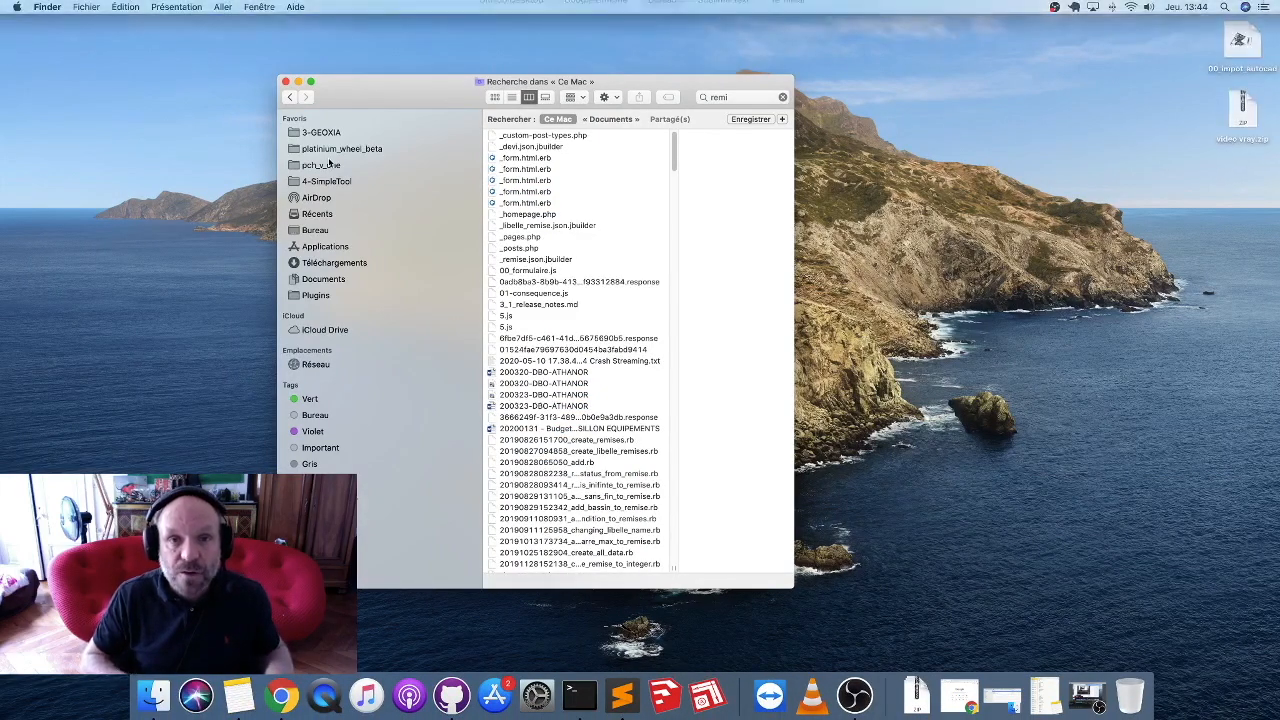
Show the overview of all spaces again and return to the Bureau desktop.
key("ctrl+Up")
mouse_move(889, 77)
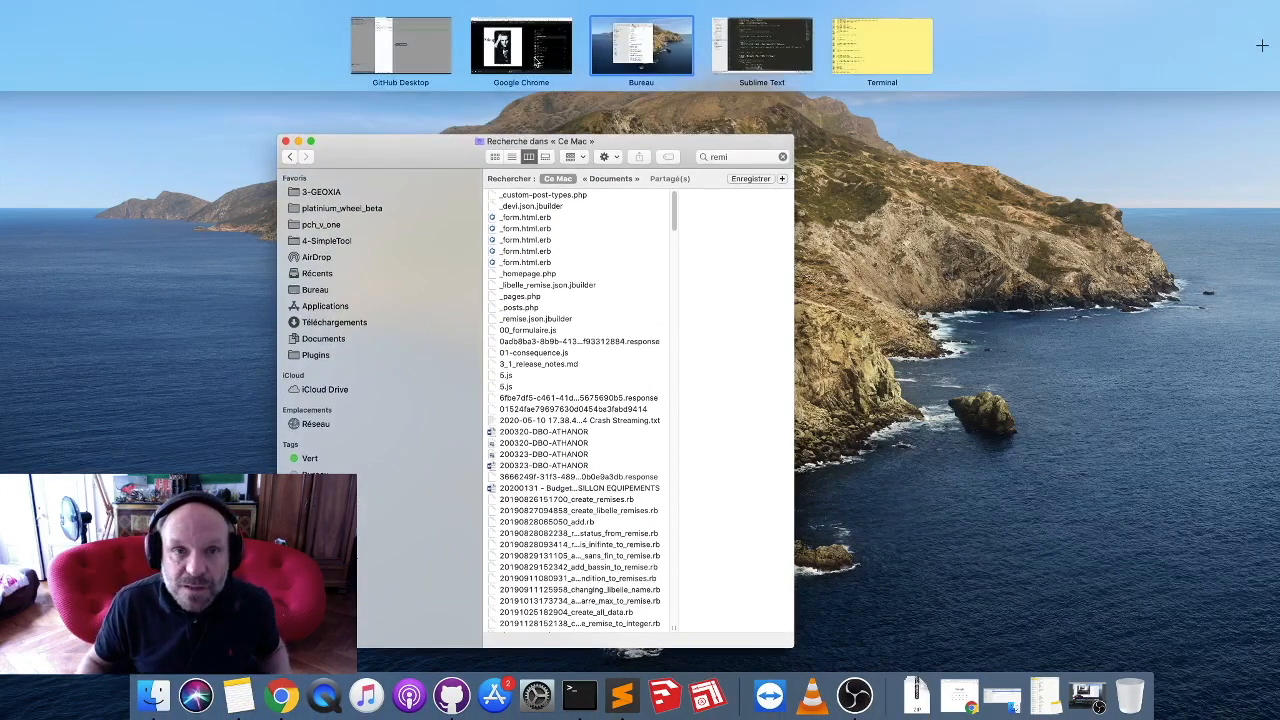
left_click(874, 264)
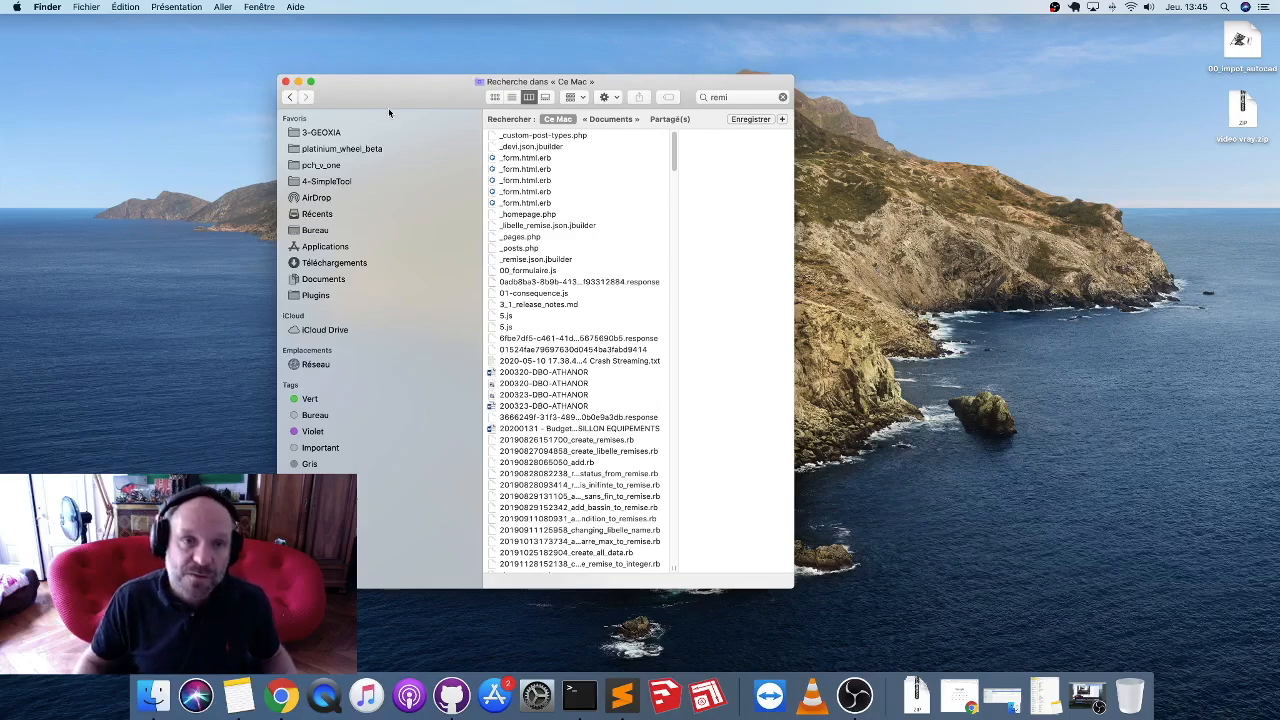
Move the search window aside, open a new Finder window and place it beside the search window.
left_click_drag(435, 104, 211, 90)
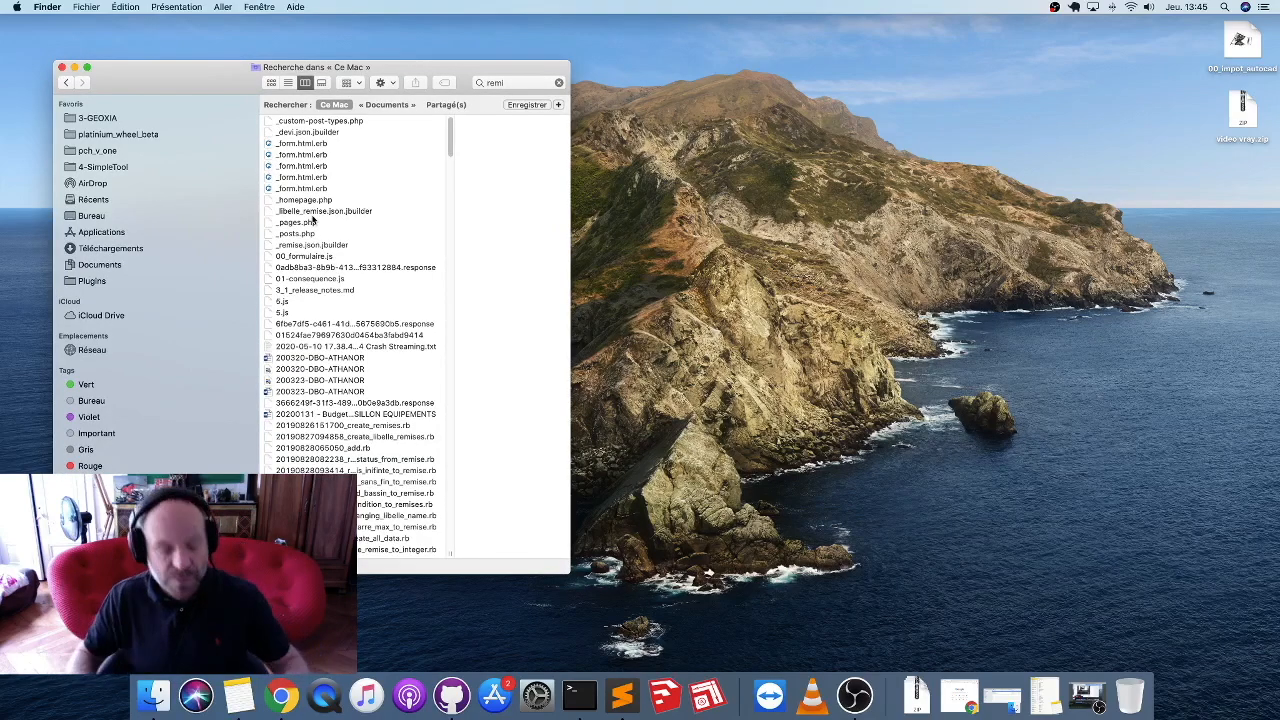
key("super+n")
left_click_drag(650, 52, 696, 57)
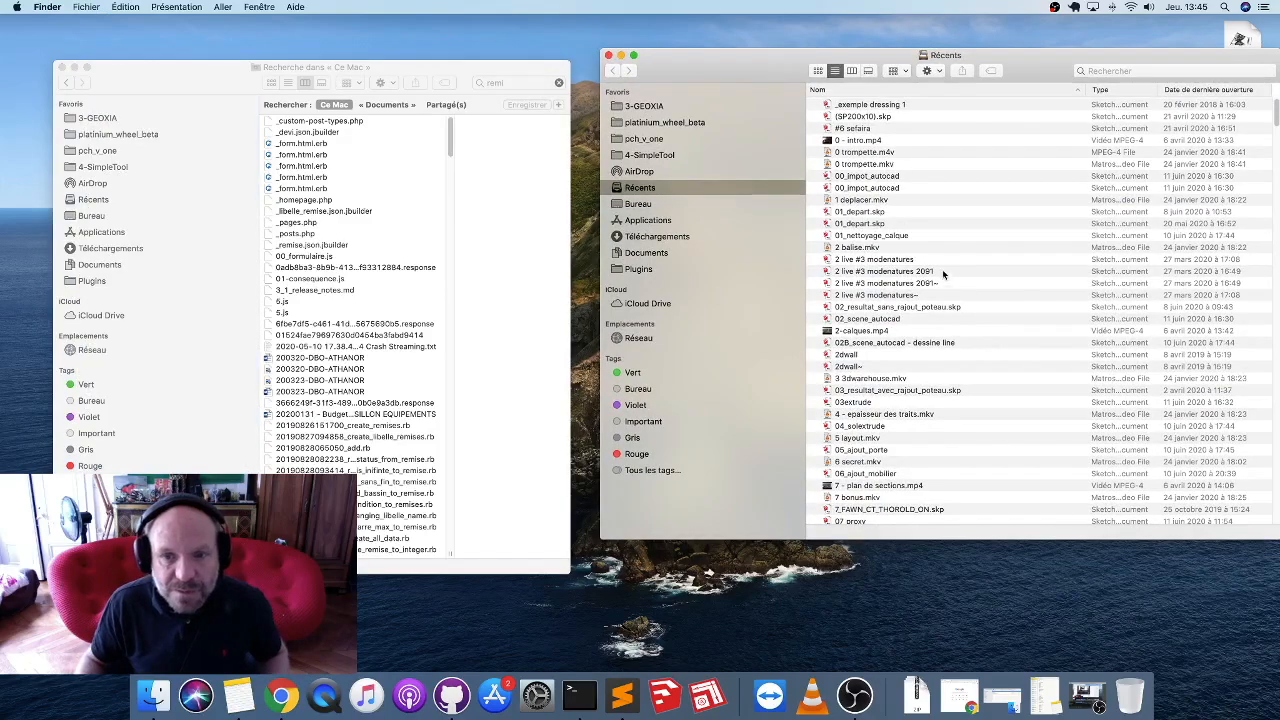
Put the search window on the left half of a split full-screen view and the Récents window on the other half.
left_click(92, 70)
mouse_move(88, 68)
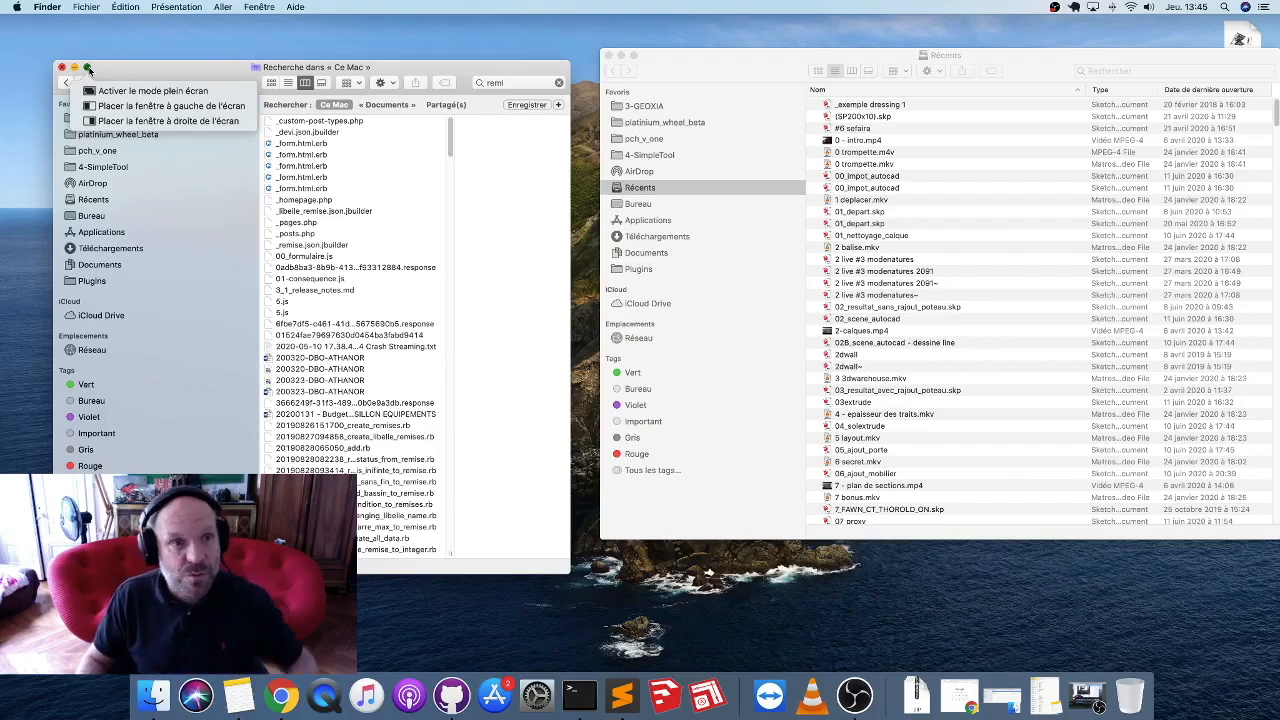
left_click(115, 105)
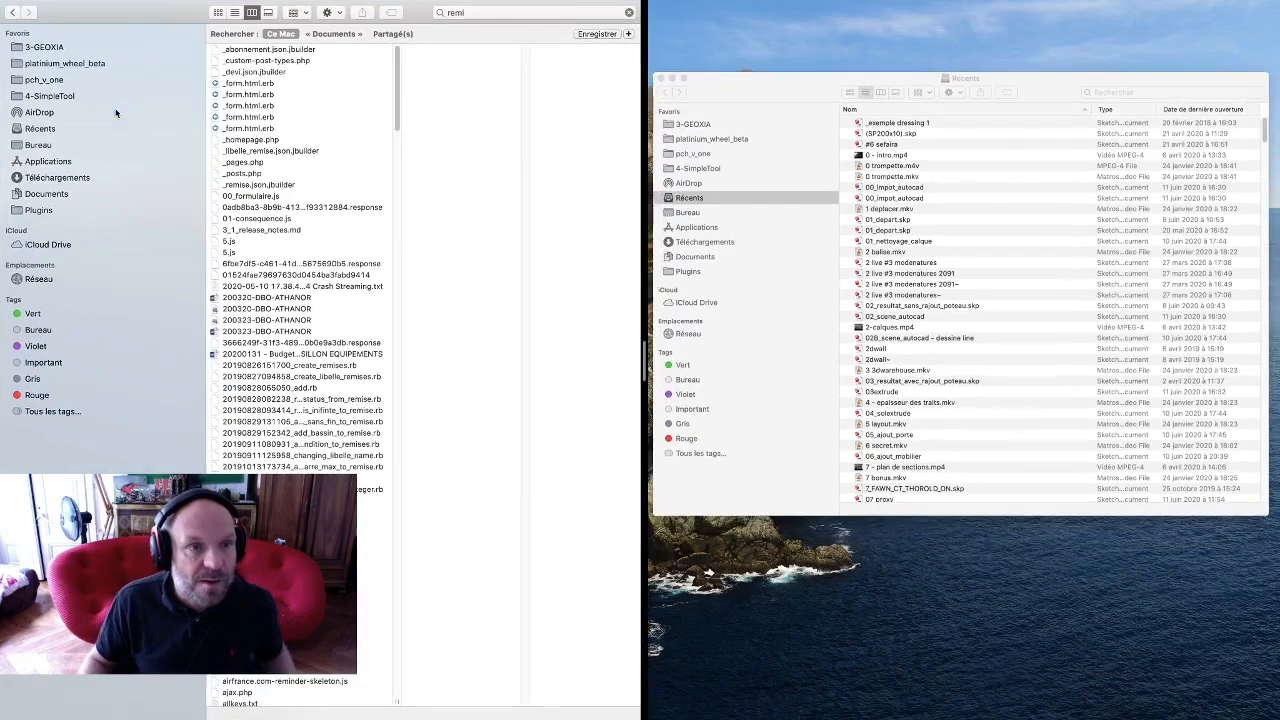
left_click(740, 97)
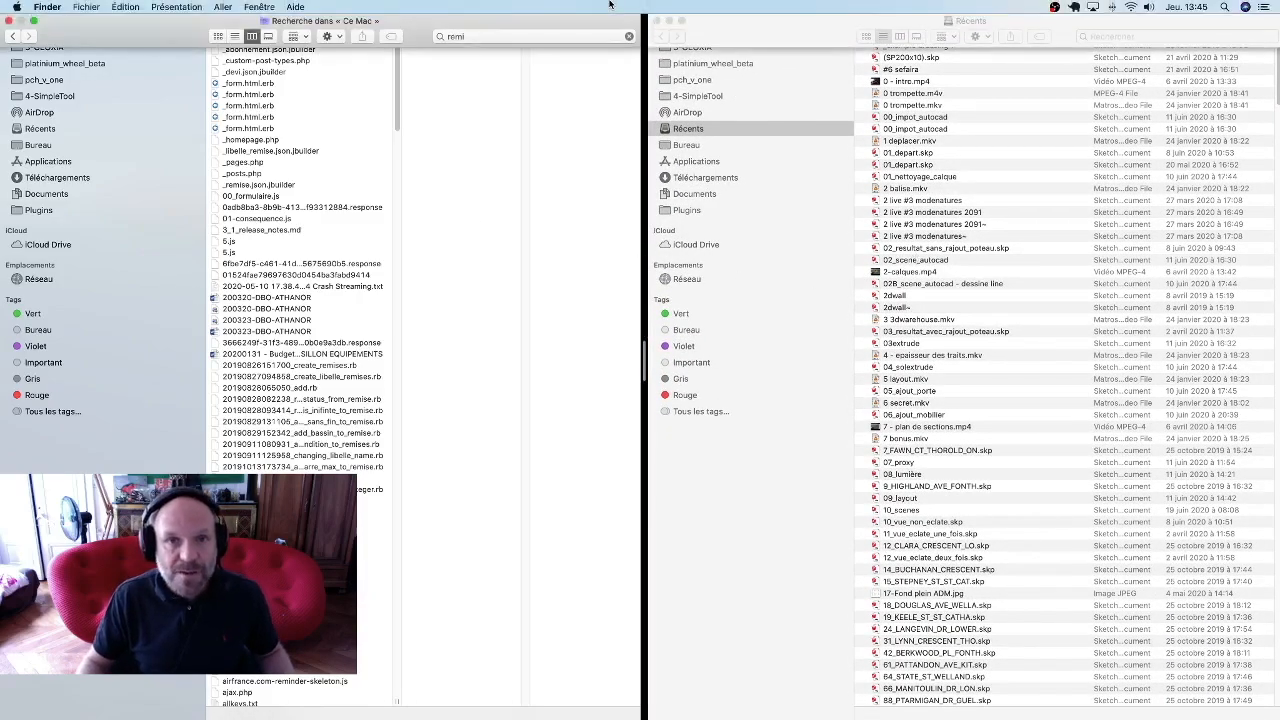
End the split view and take the search window out of full-screen mode.
left_click(682, 27)
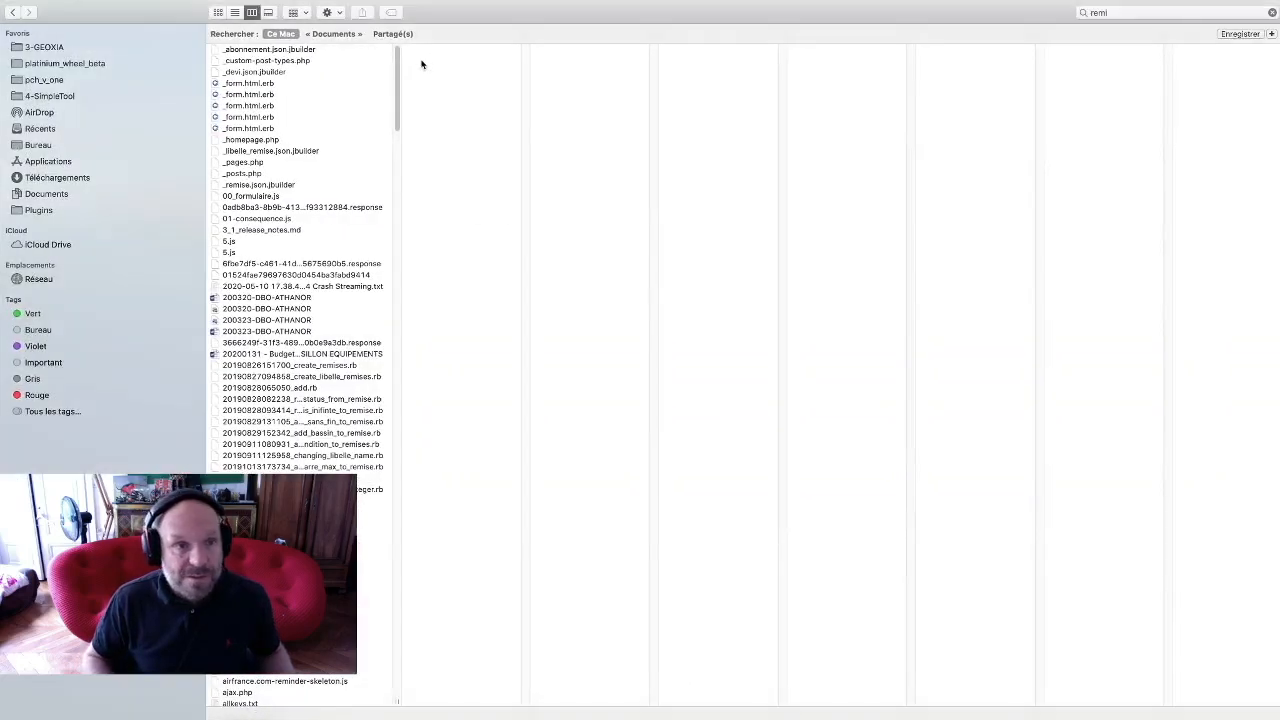
left_click(34, 22)
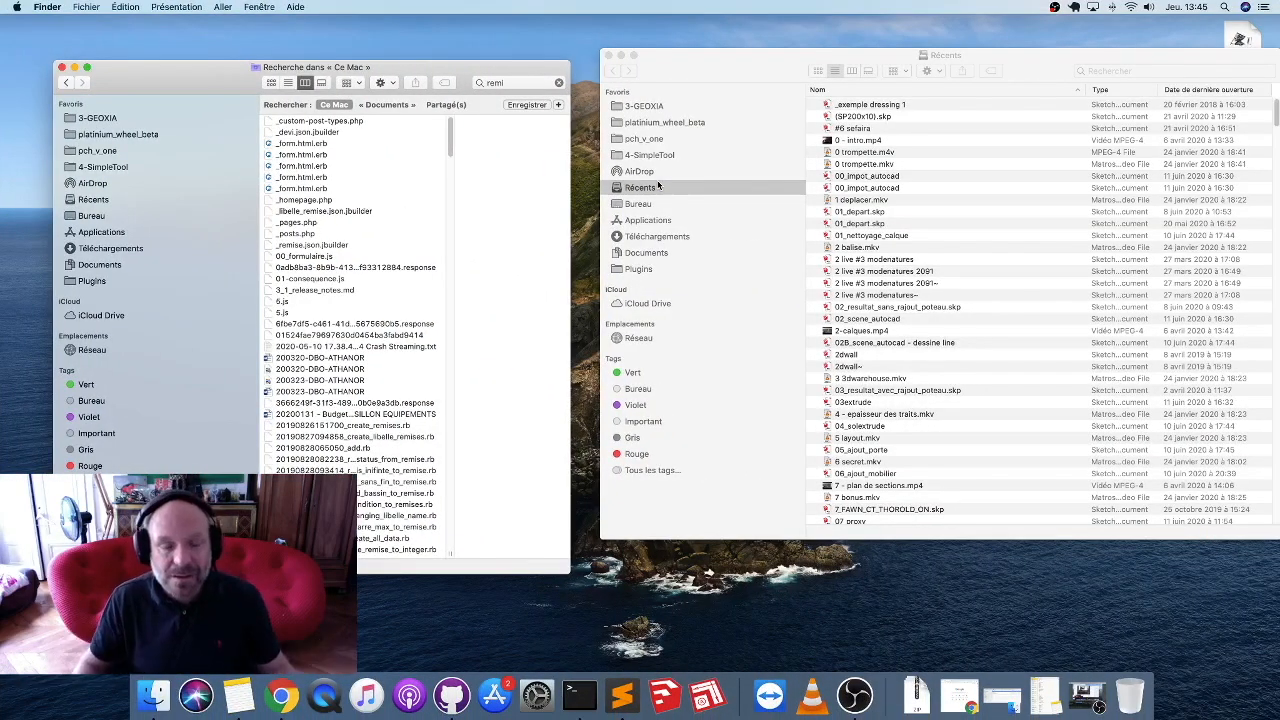
Close the Récents window and the search window, and open a new Finder window.
left_click(651, 56)
key("super+w")
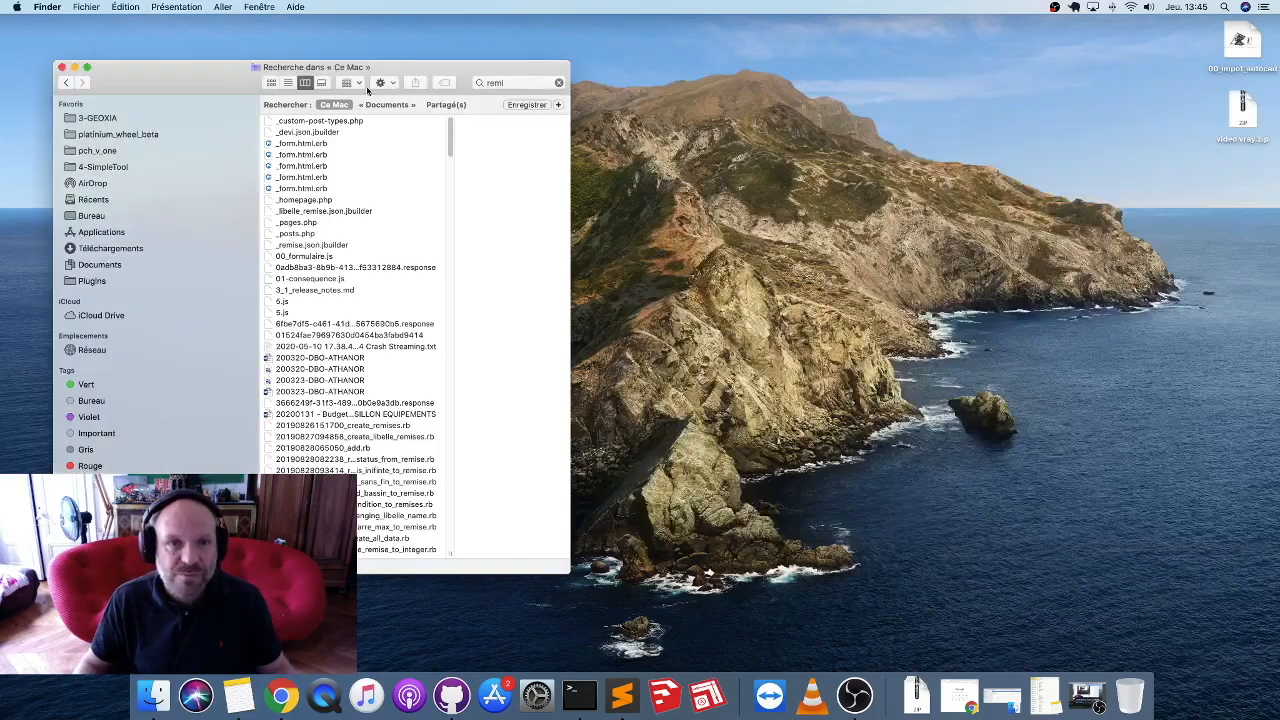
left_click(62, 68)
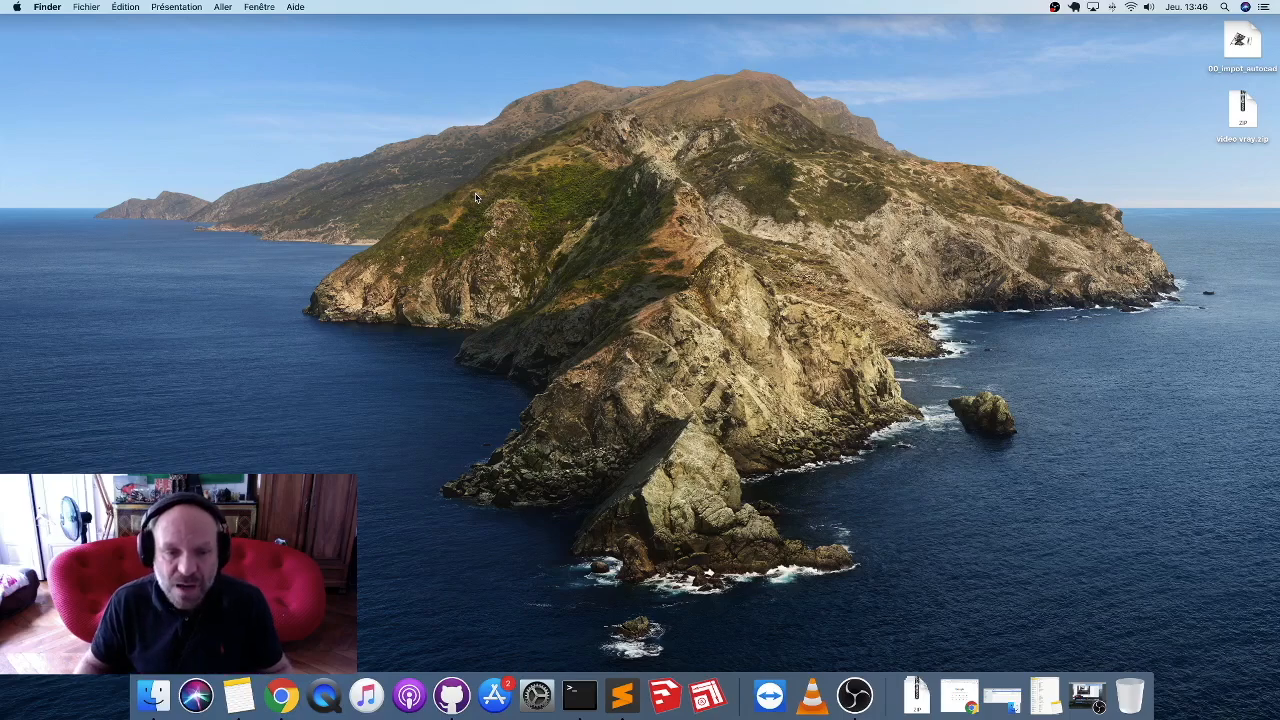
key("super+n")
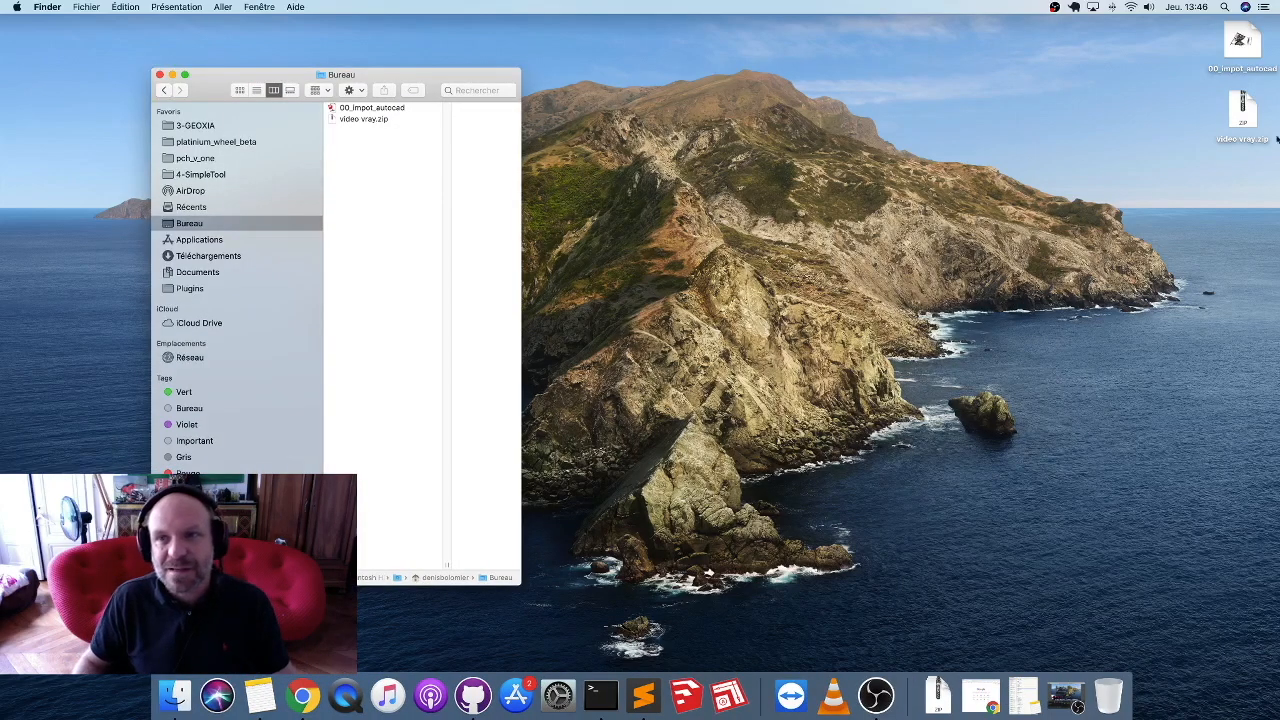
Calculate 21345+125 and 21345/586 in Spotlight.
left_click(1224, 8)
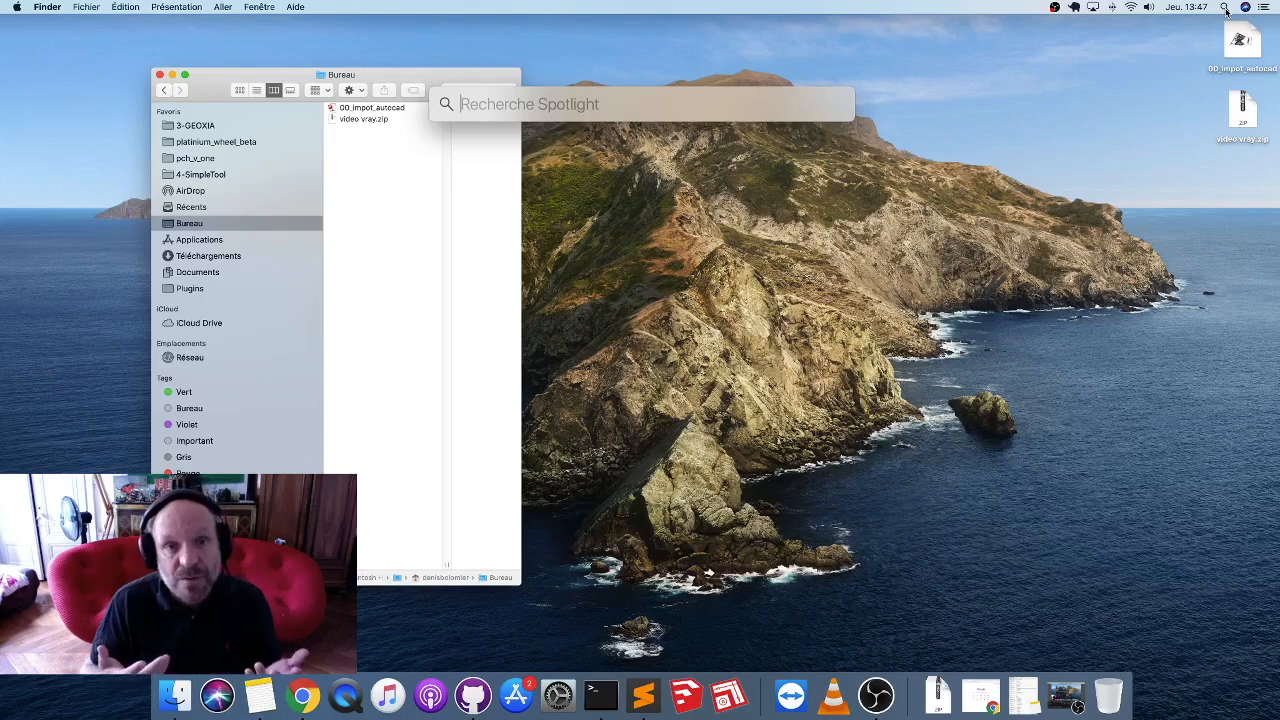
type("21345+125")
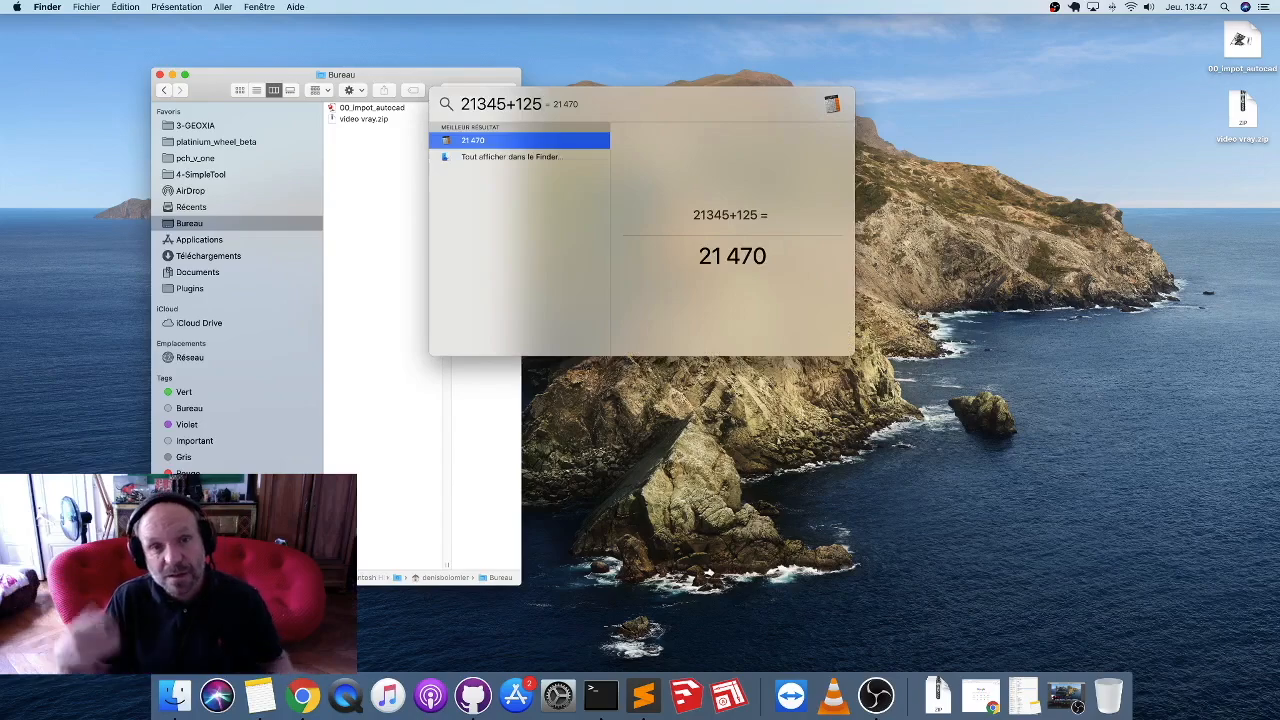
key("BackSpace")
key("BackSpace")
key("BackSpace")
key("BackSpace")
type("/586")
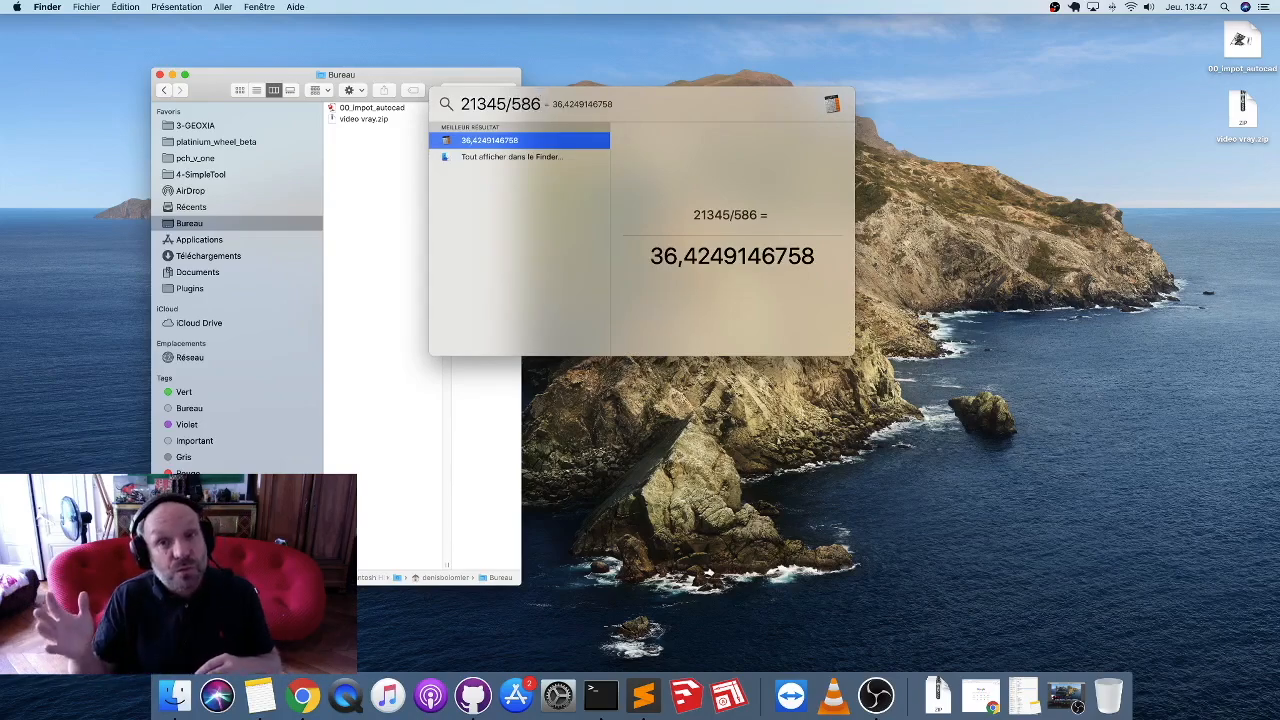
Replace the Spotlight calculation with a search for "sketchup".
key("BackSpace")
key("BackSpace")
key("BackSpace")
key("BackSpace")
key("BackSpace")
key("BackSpace")
key("BackSpace")
key("BackSpace")
key("BackSpace")
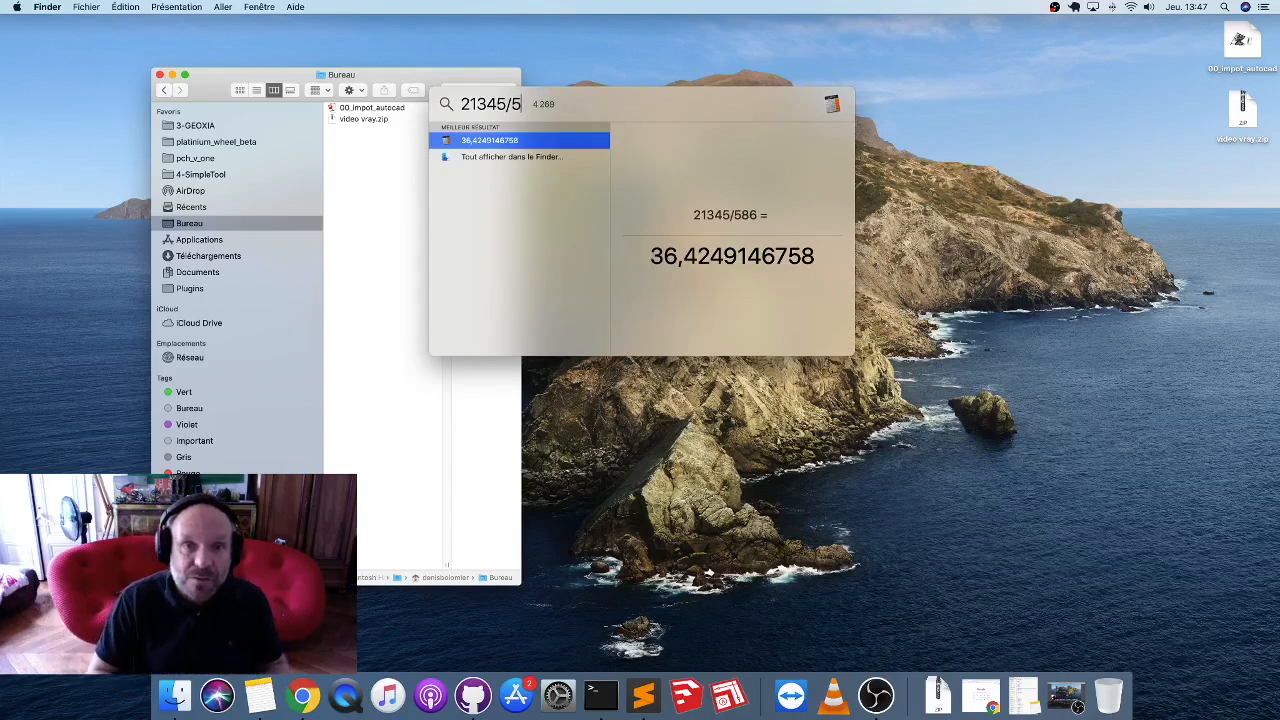
type("sketchup")
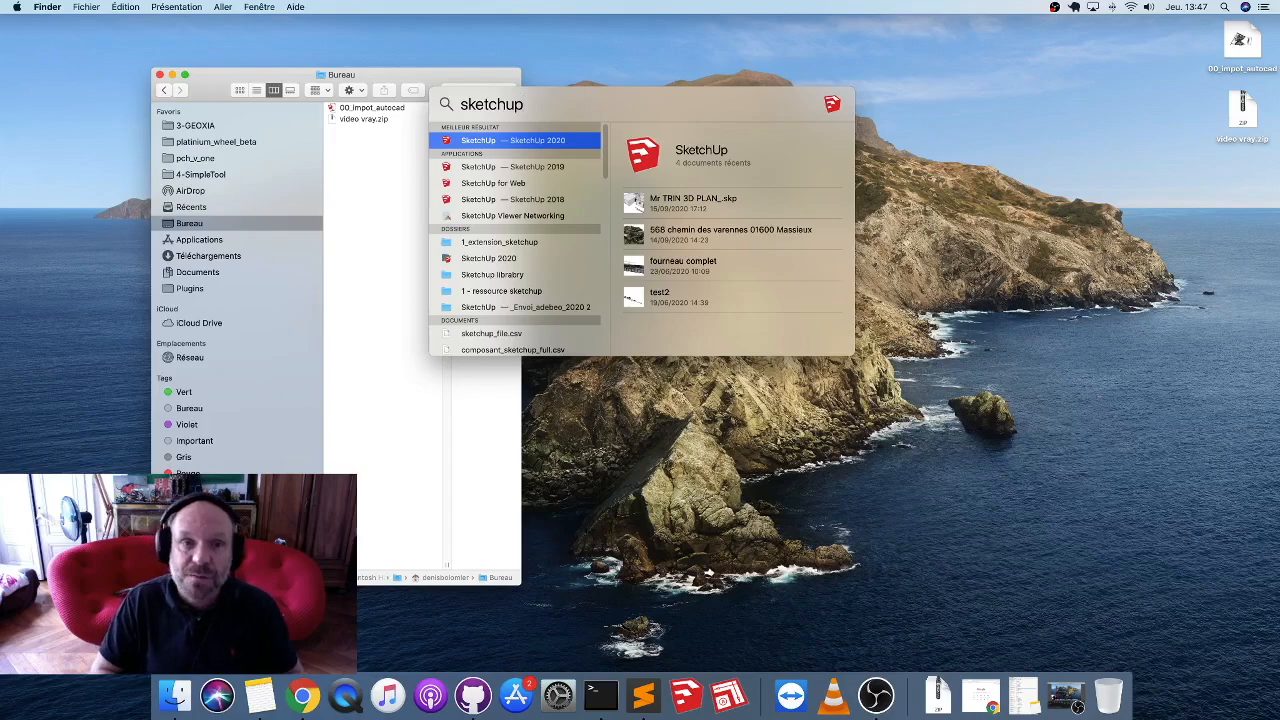
Replace the Spotlight search with a contact's first name and look through the results down to contacts and music.
key("BackSpace")
key("BackSpace")
key("BackSpace")
key("BackSpace")
key("BackSpace")
key("BackSpace")
key("BackSpace")
key("BackSpace")
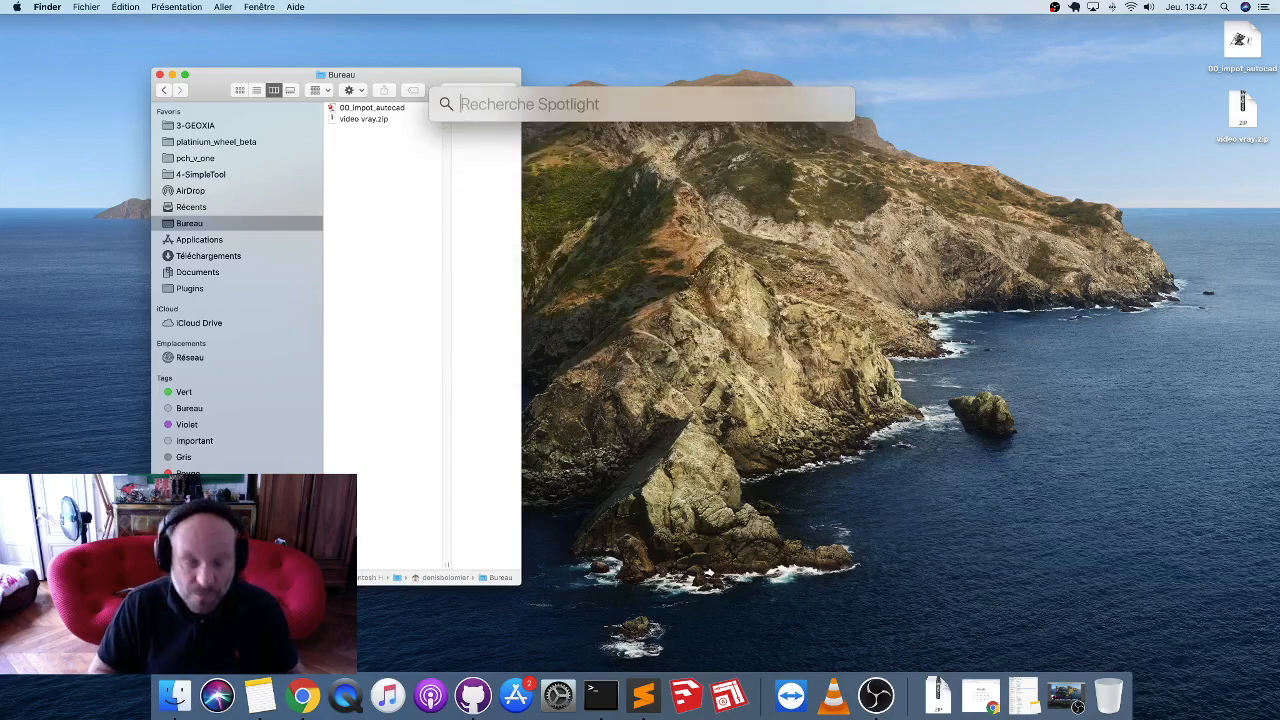
type("remi")
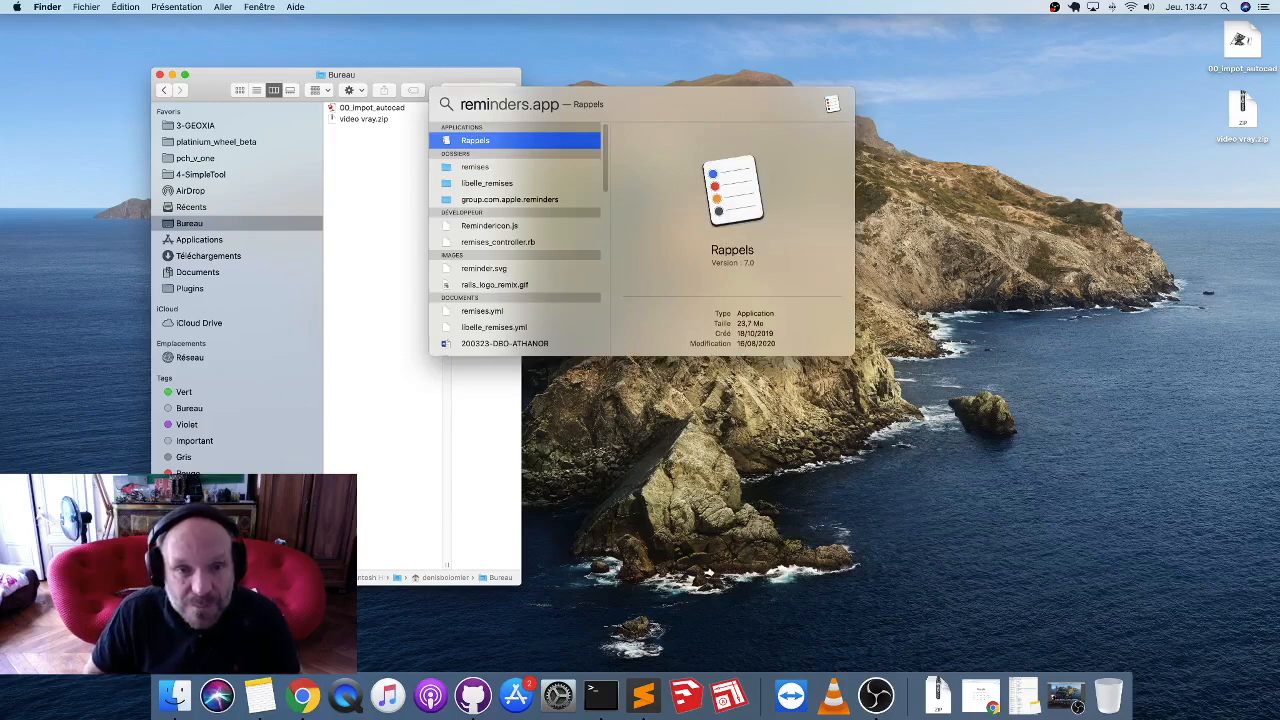
scroll(579, 188, "down", 5)
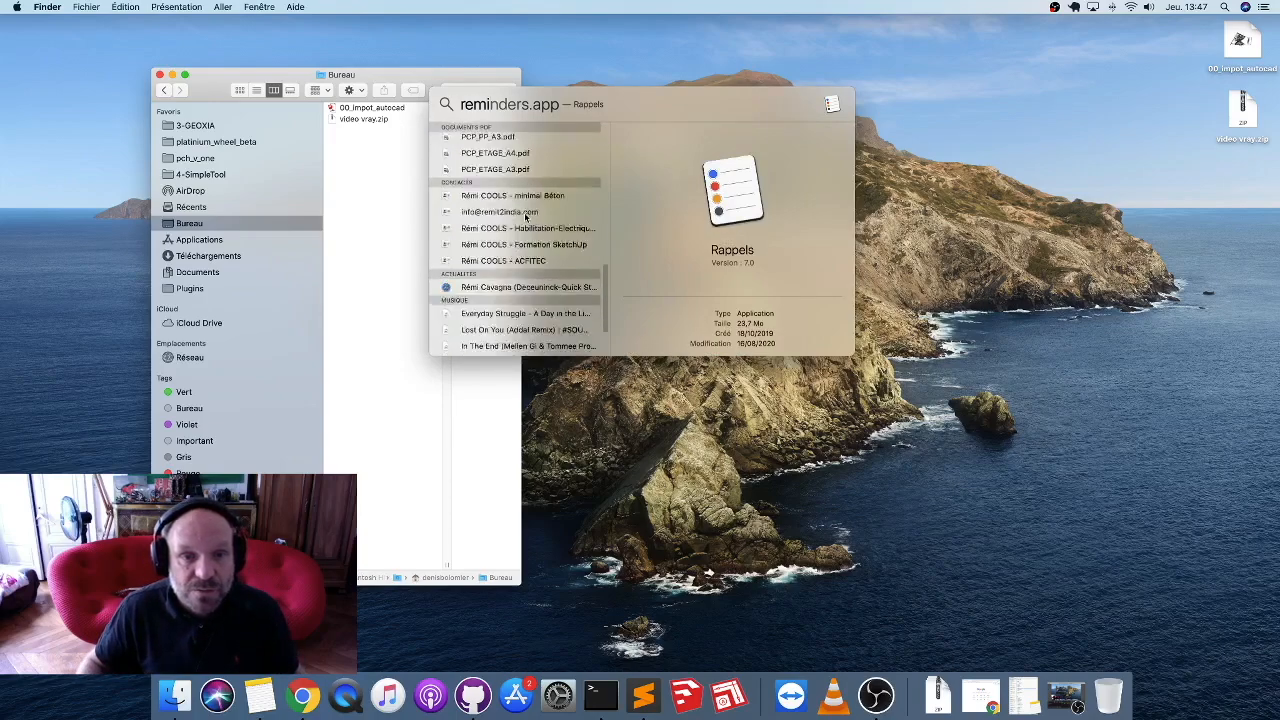
scroll(525, 217, "up", 5)
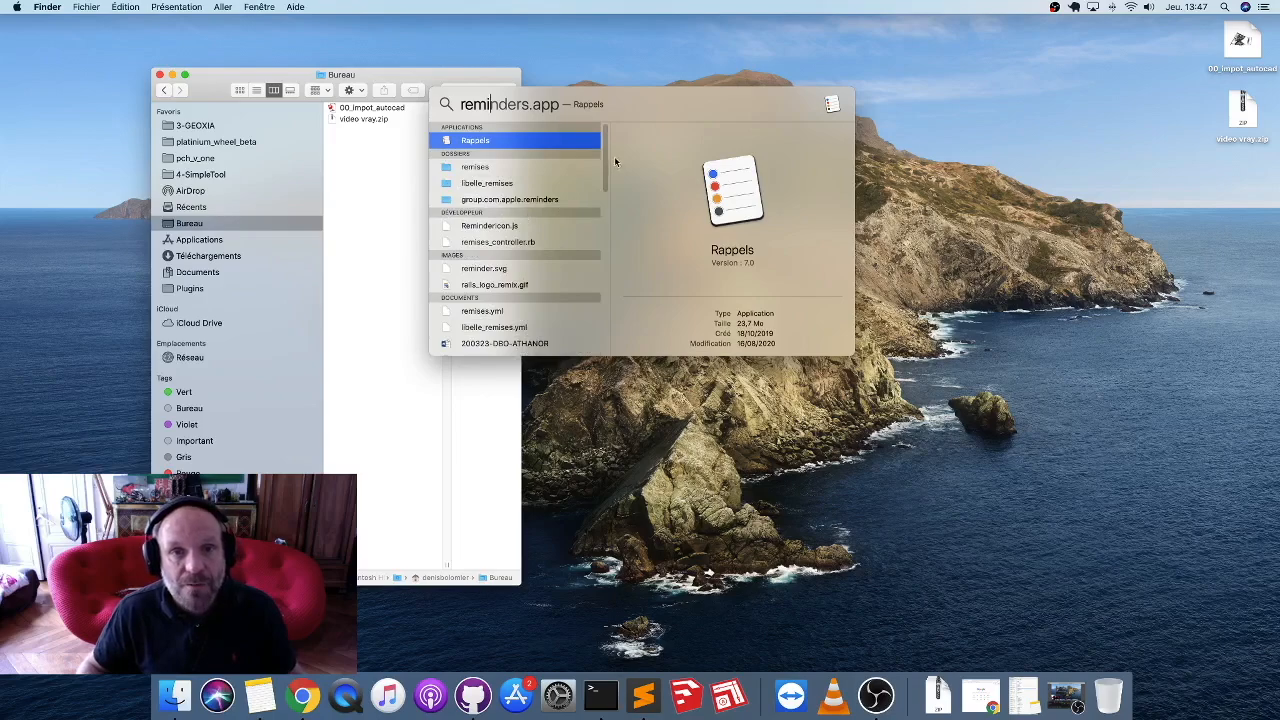
Clear and close the Spotlight search, open and dismiss it once more, and call up Spotlight again.
key("Escape")
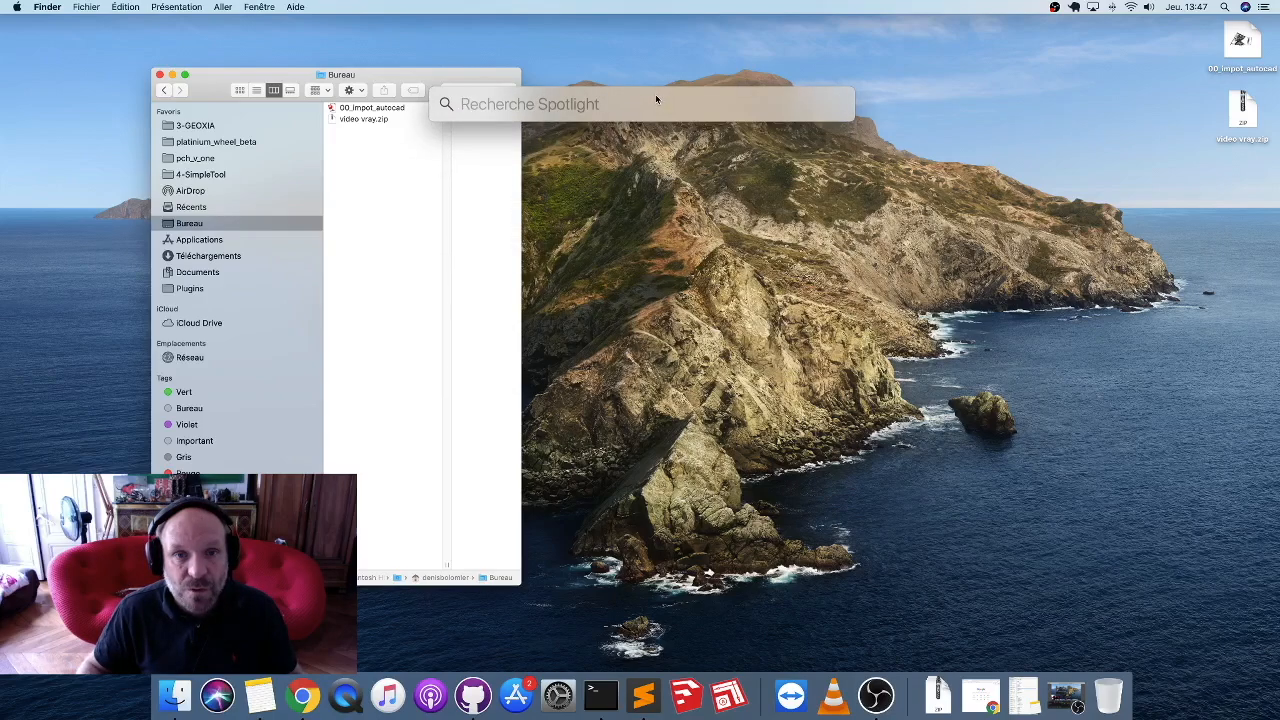
key("Escape")
left_click(743, 210)
left_click(1225, 7)
left_click(952, 207)
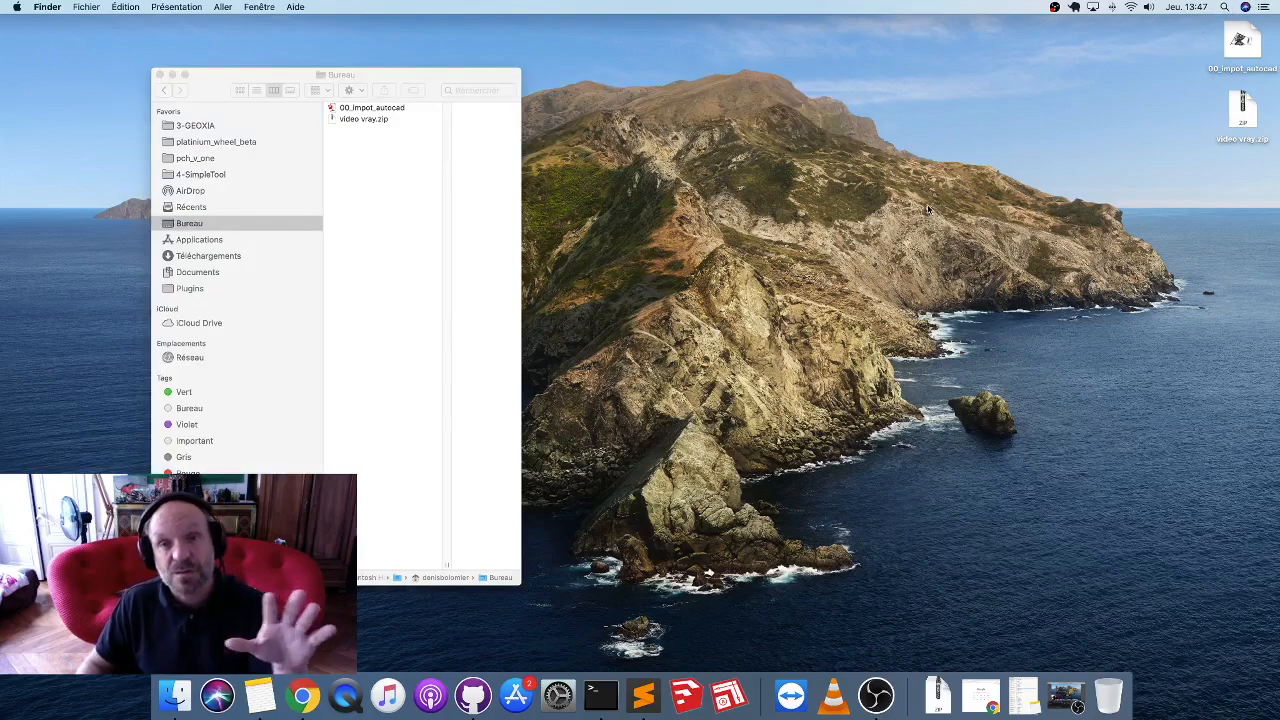
key("super+space")
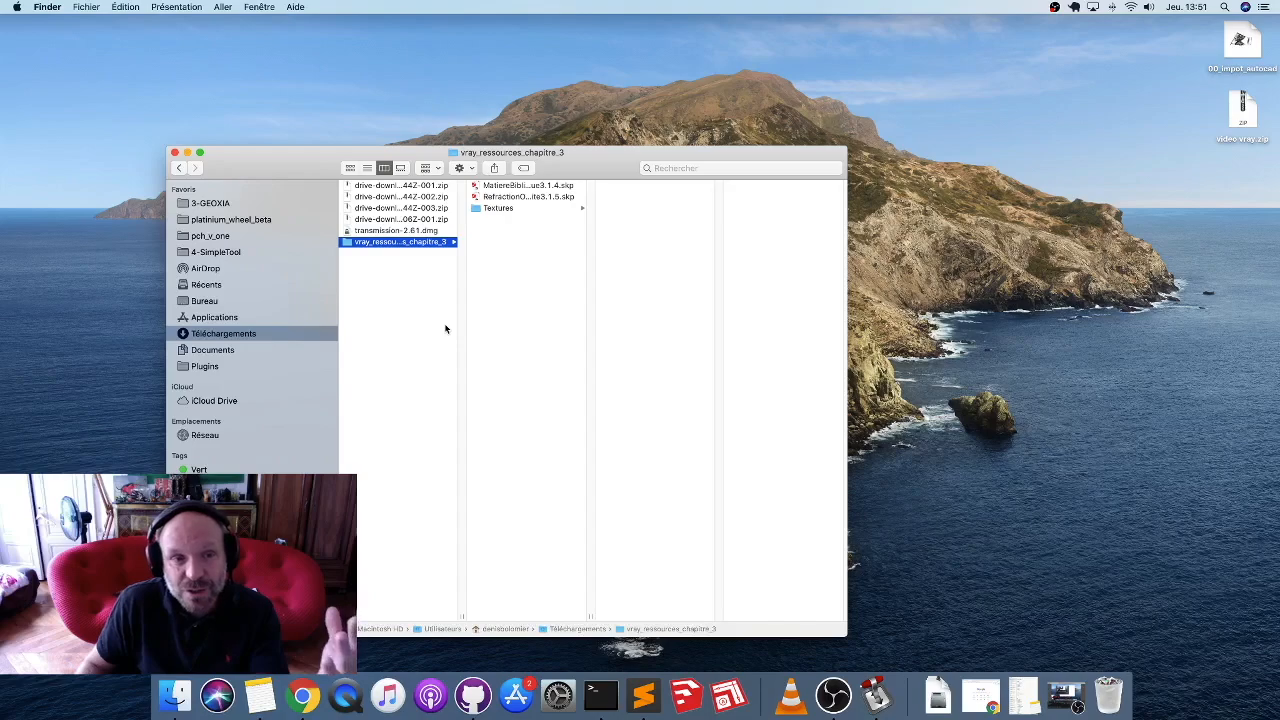
Select transmission-2.61.dmg in the Téléchargements folder to preview its file information.
left_click(410, 232)
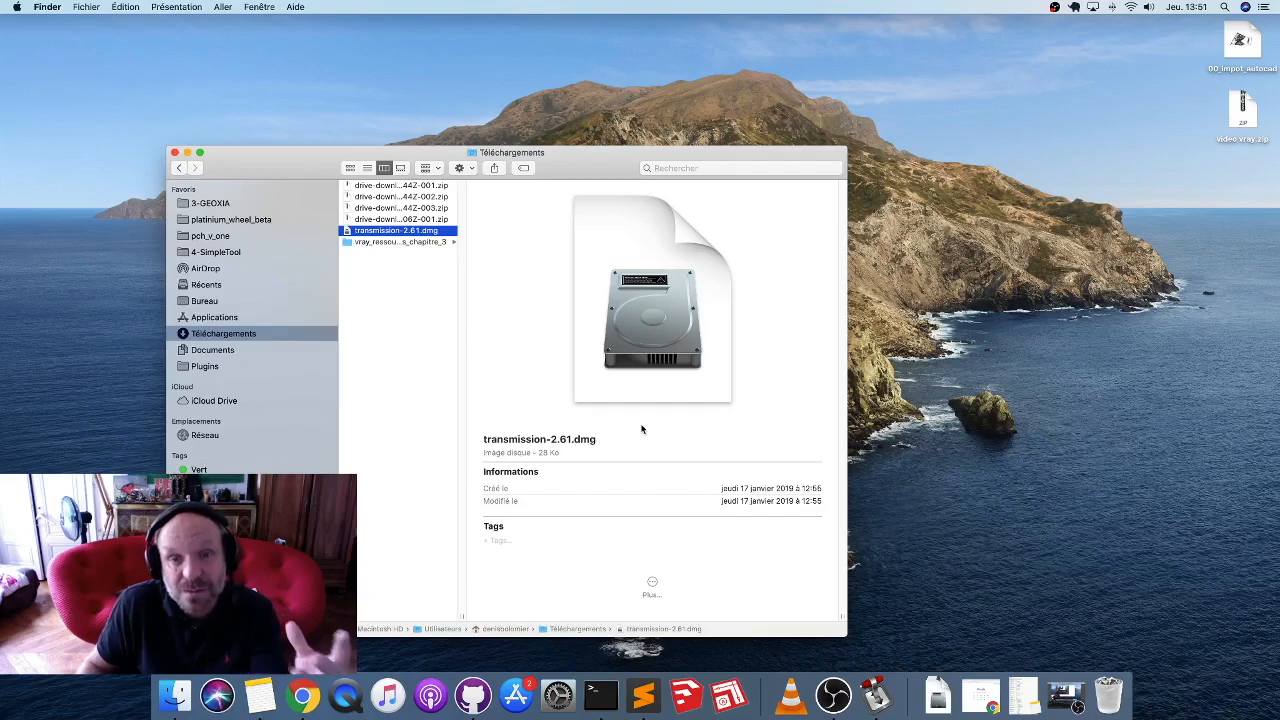
Mount transmission-2.61.dmg, move its window clear of the Téléchargements window, and select the Transmission app inside.
right_click(370, 233)
left_click(748, 256)
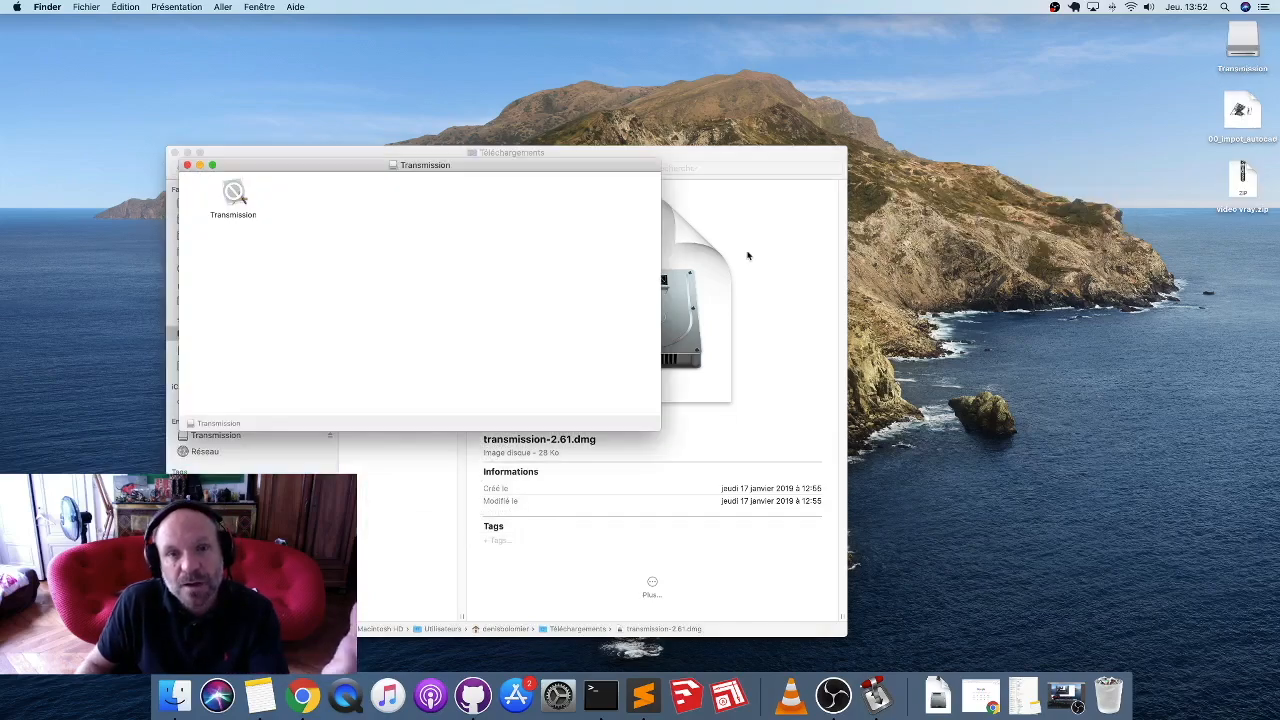
left_click_drag(427, 165, 840, 103)
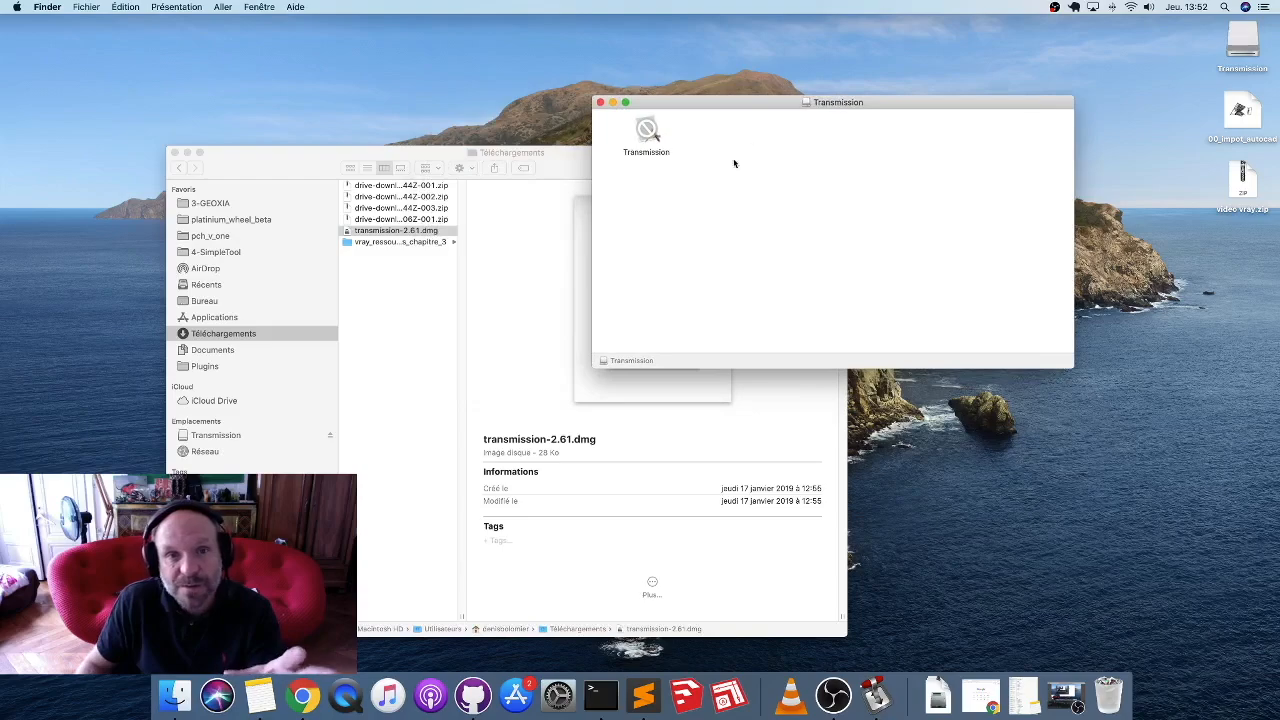
left_click(642, 138)
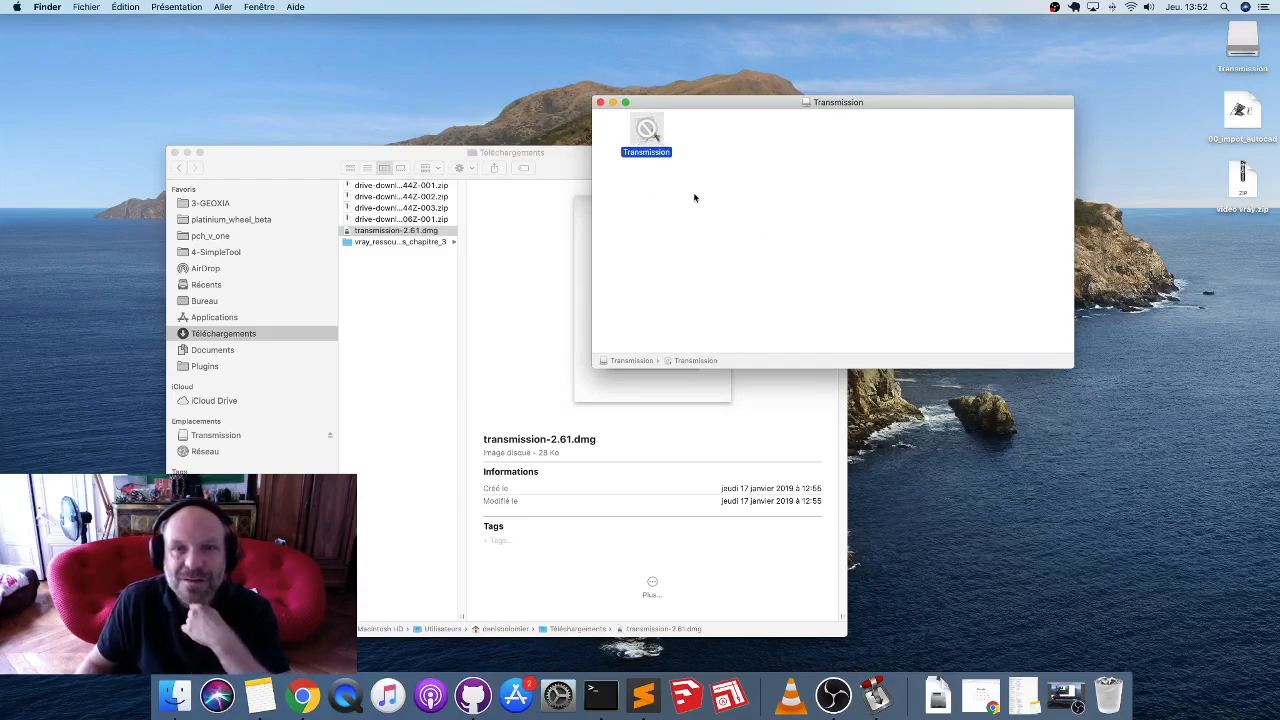
Select the mounted Transmission volume on the desktop and display its contents in the existing Finder window.
left_click(1243, 45)
double_click(1243, 45)
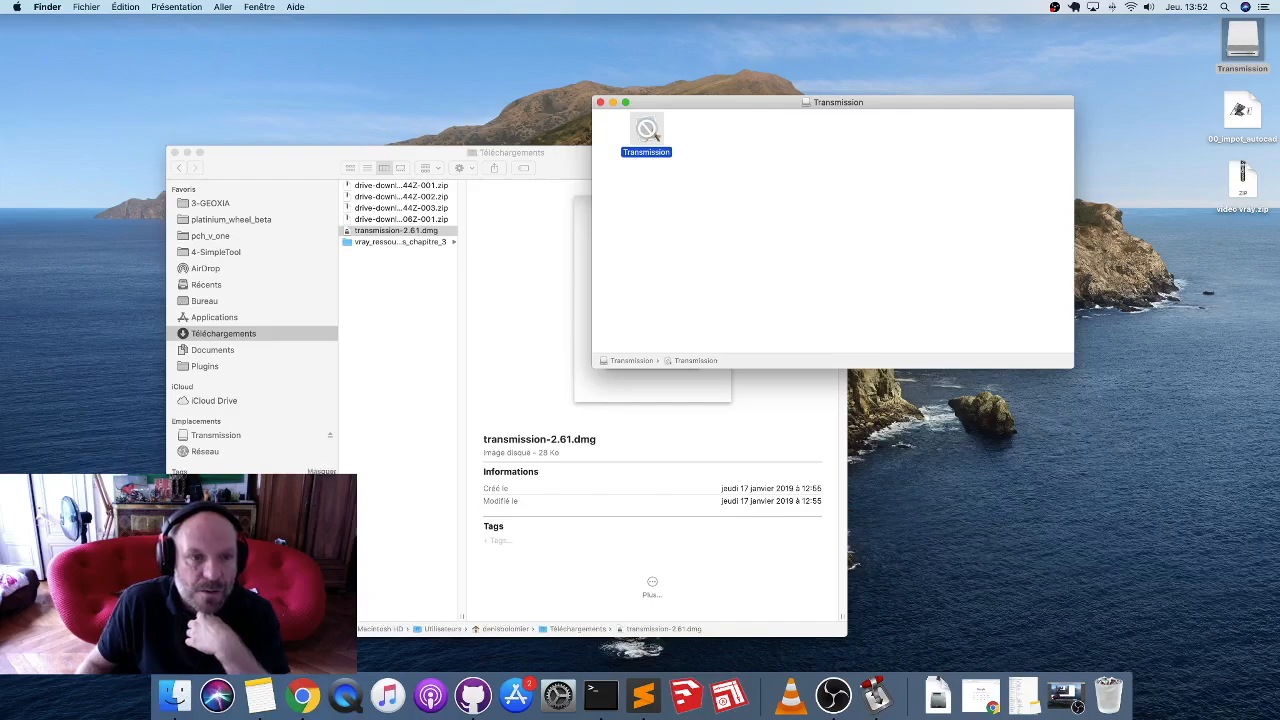
left_click(228, 440)
left_click(217, 440)
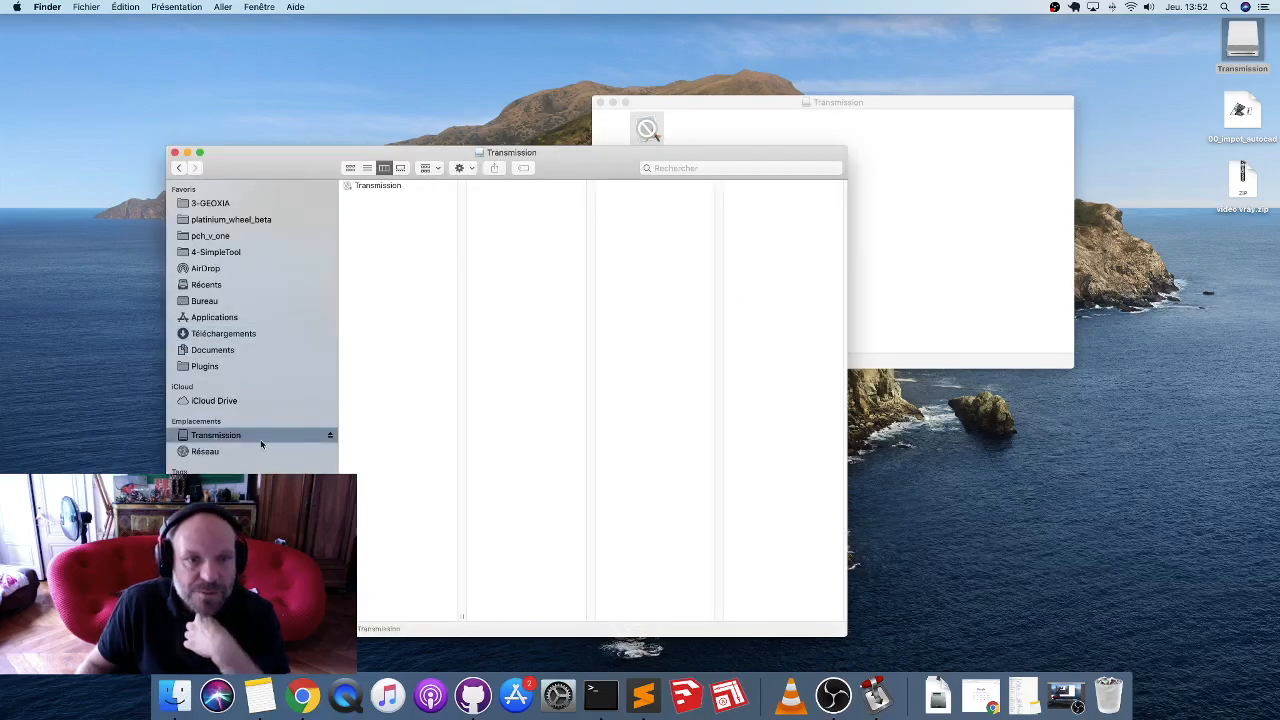
Arrange a narrower Finder window beside the Transmission window and try to copy the Transmission app into Applications.
left_click_drag(829, 153, 726, 88)
left_click_drag(737, 560, 514, 629)
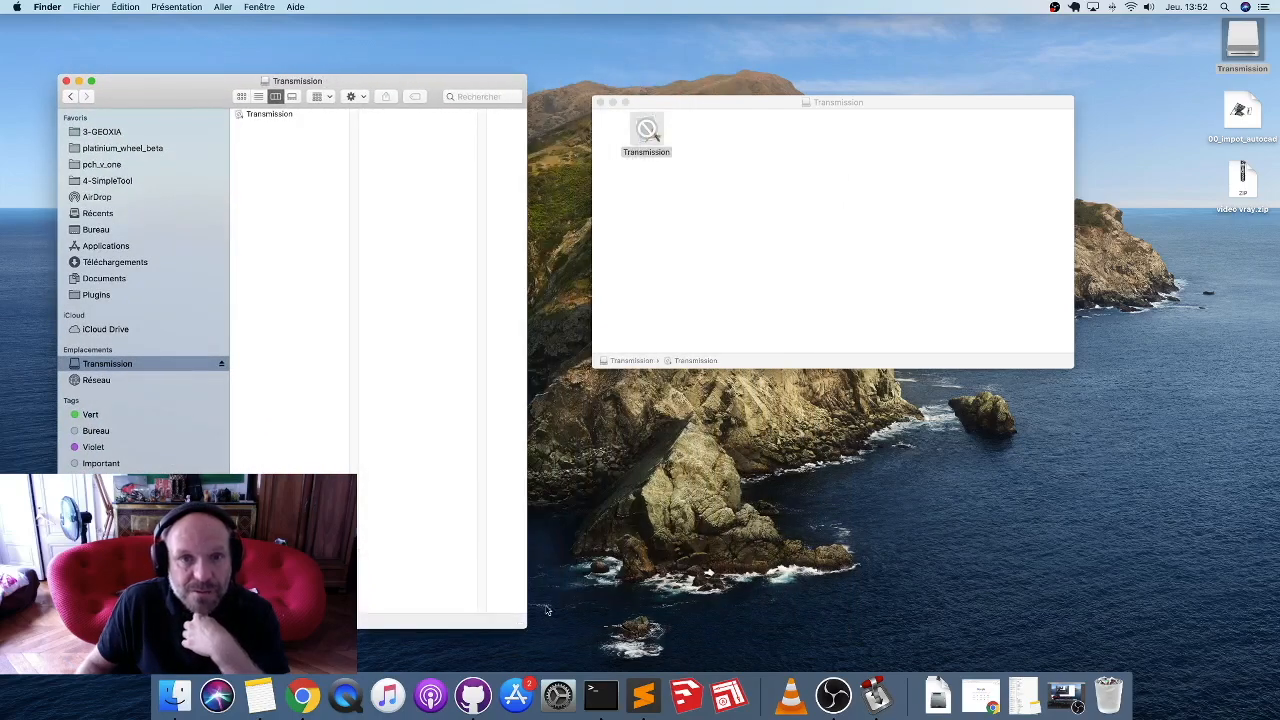
left_click_drag(651, 132, 108, 246)
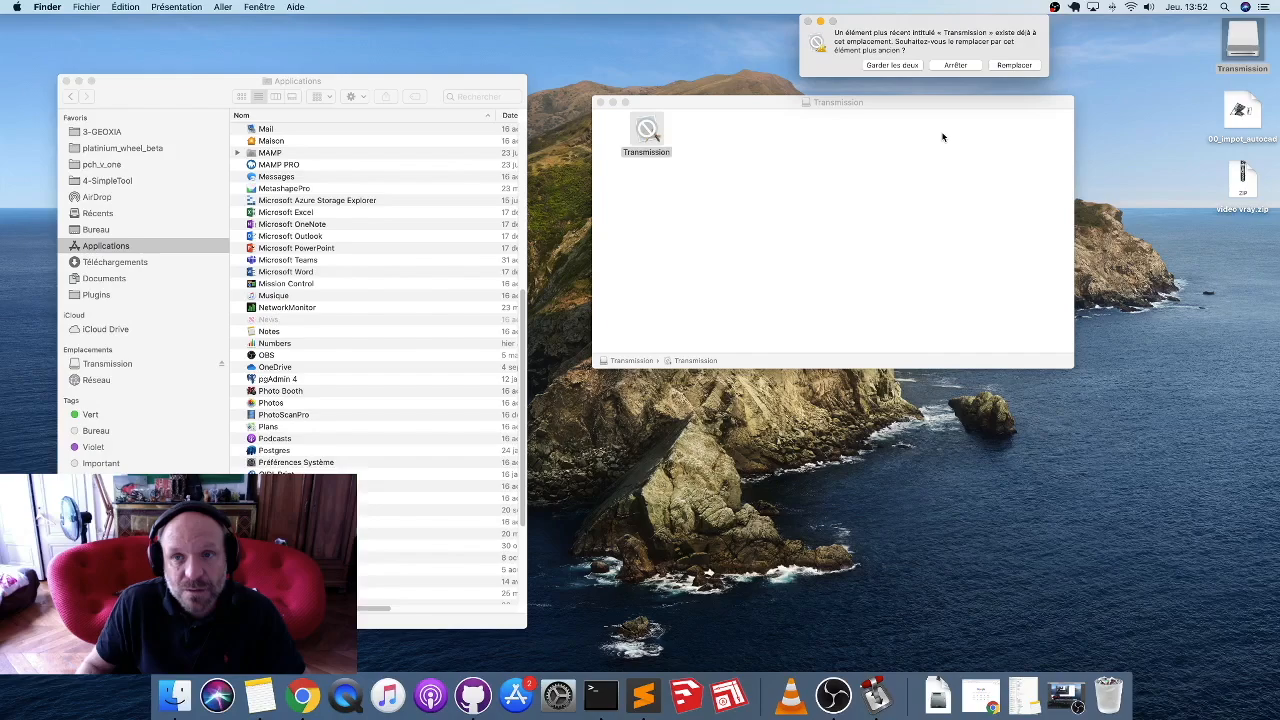
key("Escape")
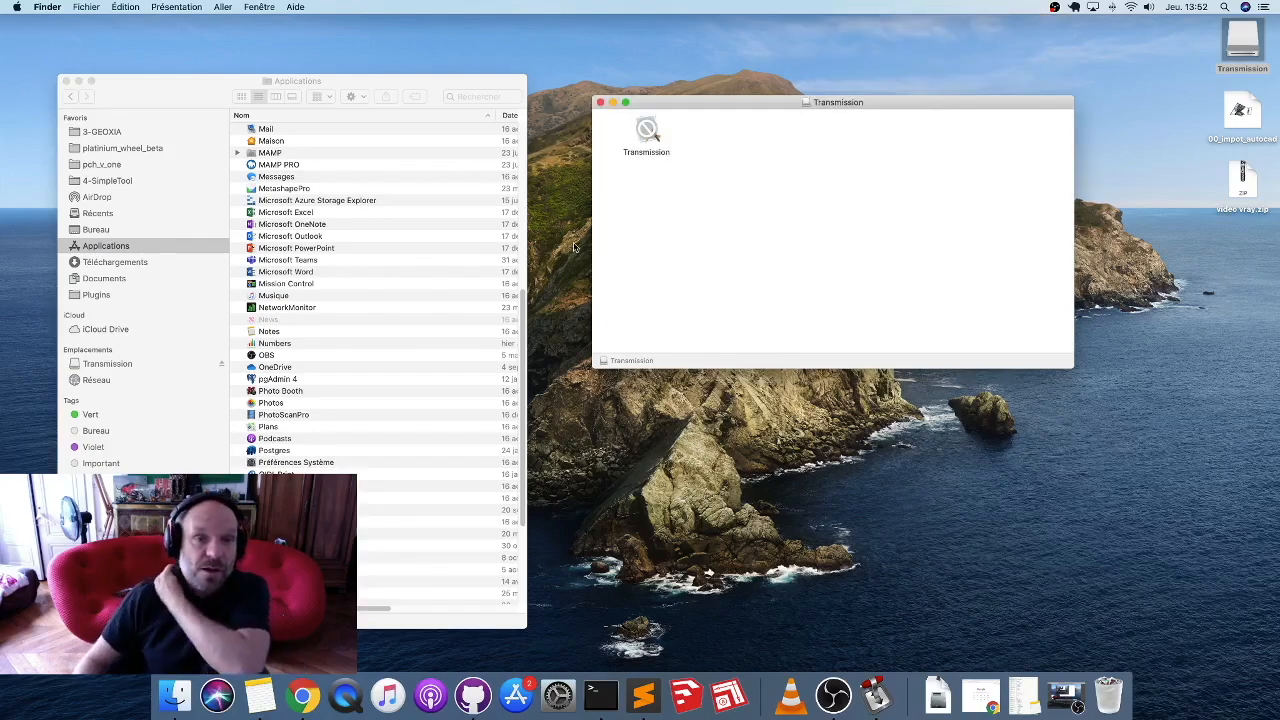
right_click(297, 464)
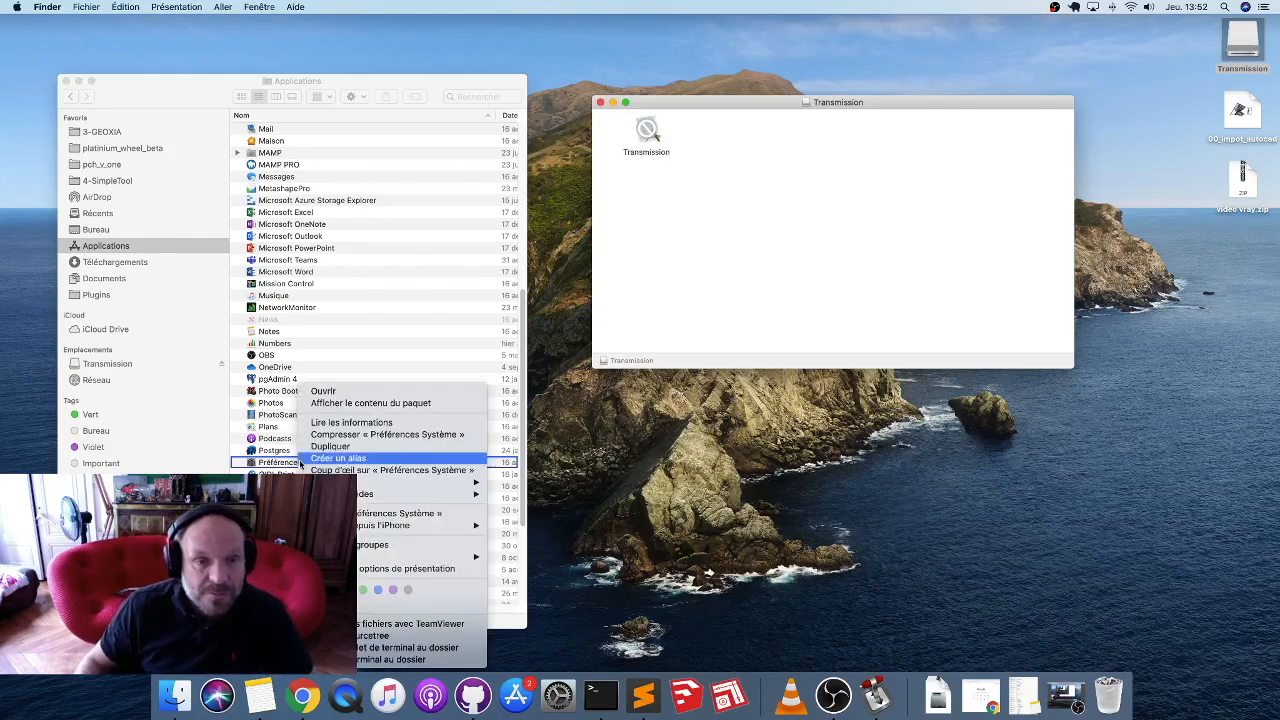
left_click(333, 271)
right_click(333, 271)
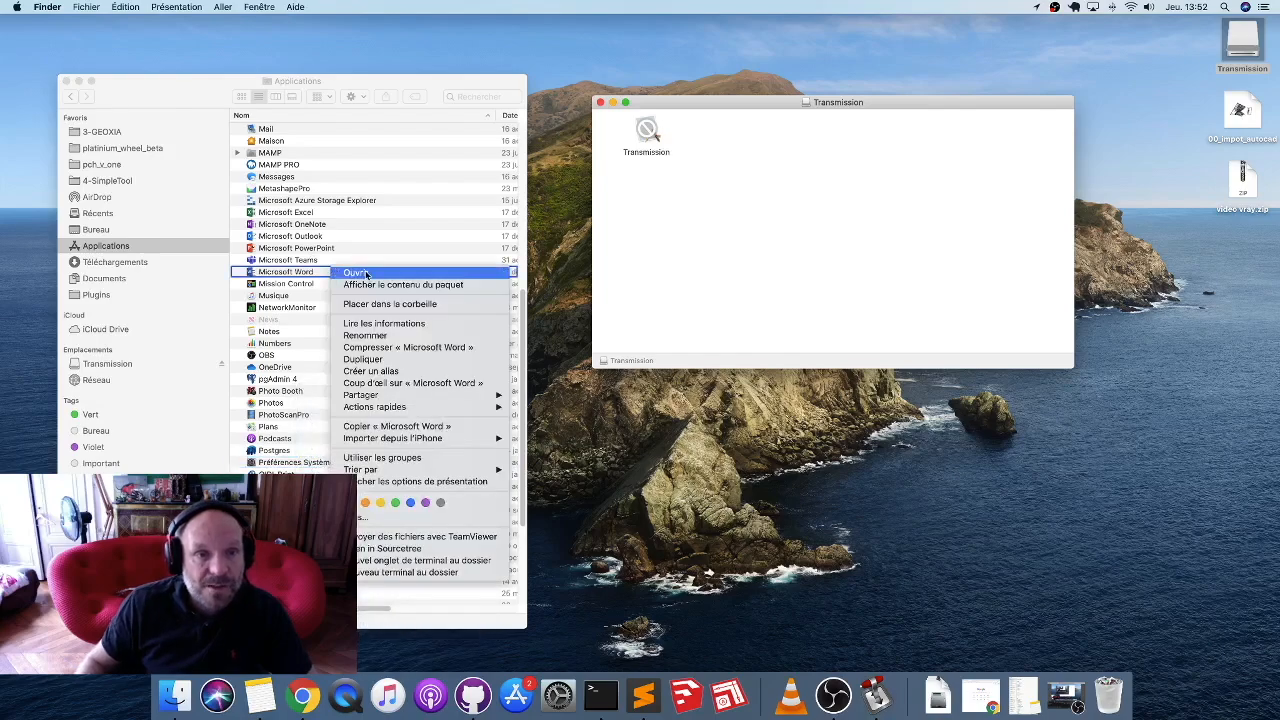
key("Escape")
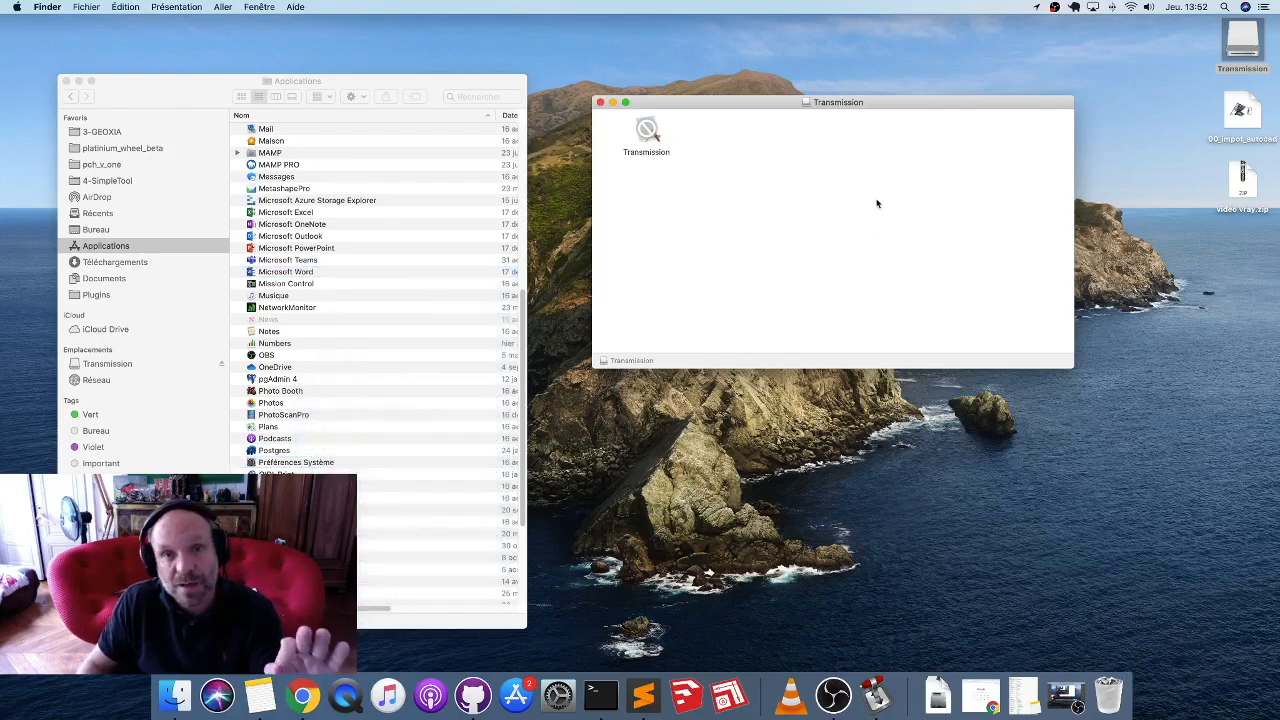
Return to the Transmission volume in the Finder window and eject it.
left_click(92, 379)
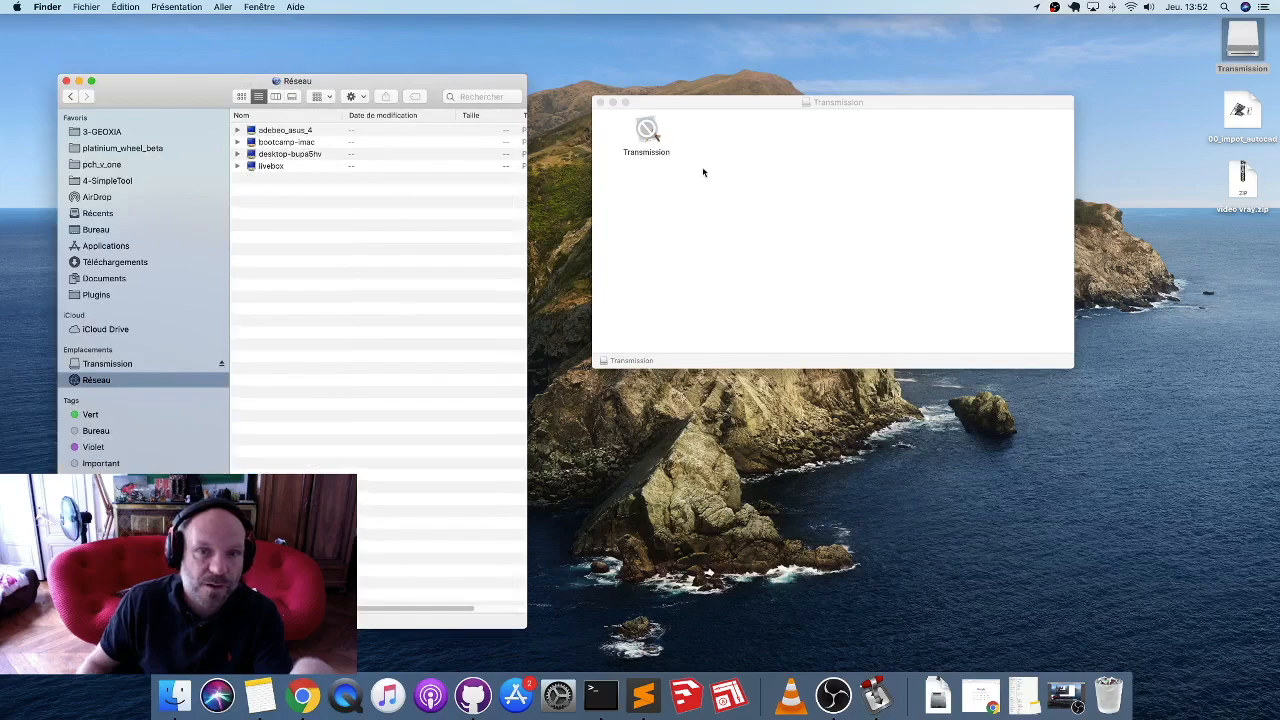
right_click(641, 133)
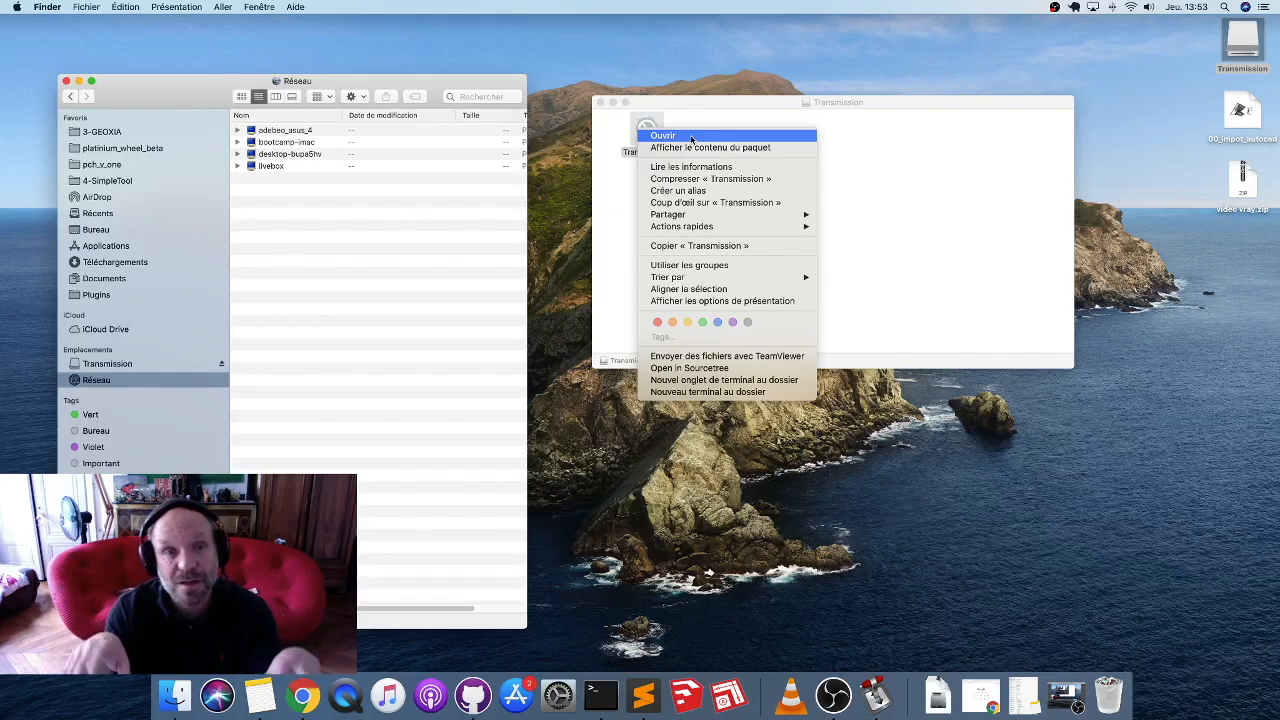
left_click(142, 372)
left_click(194, 367)
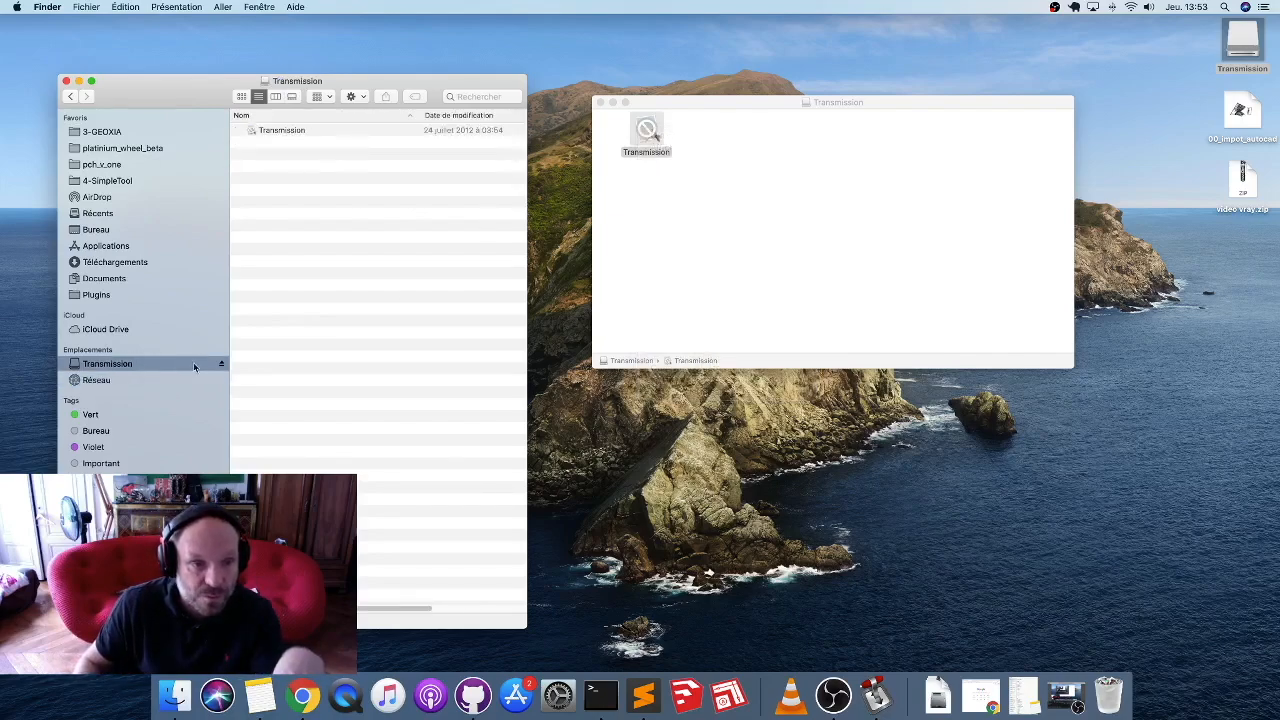
left_click(222, 364)
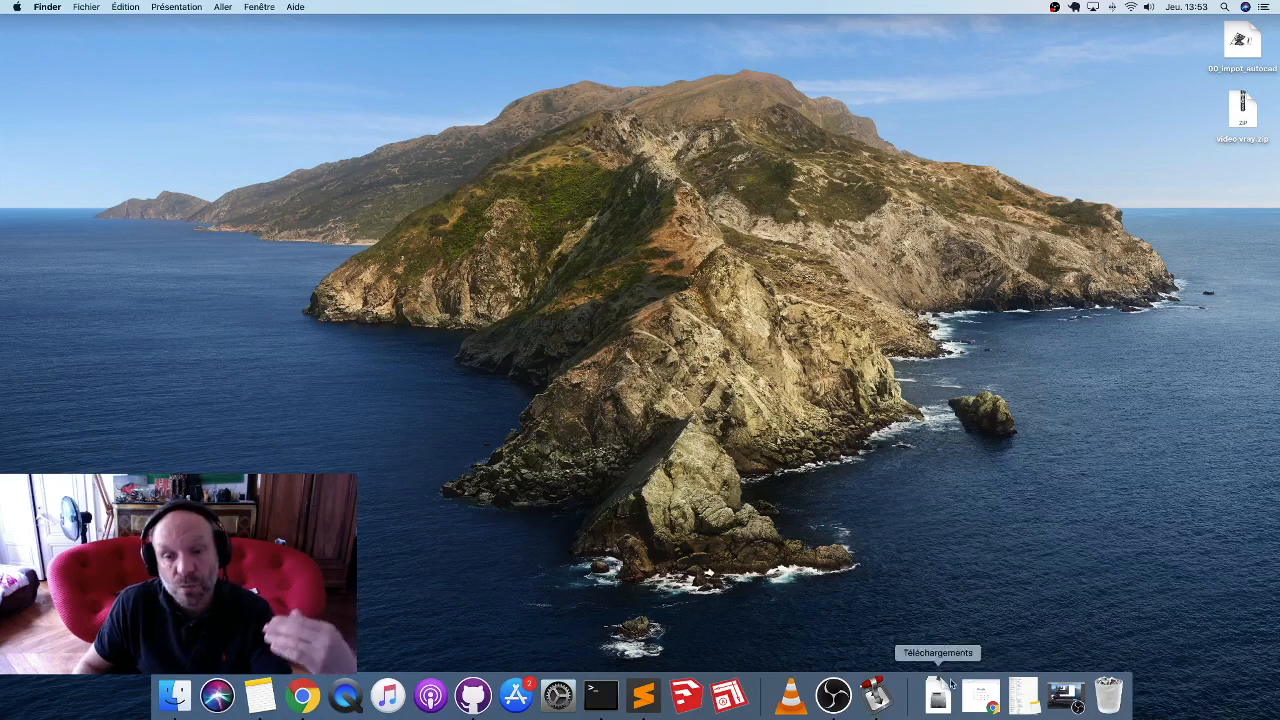
Open a new Finder window and search the whole Mac for ".dmg".
left_click(174, 693)
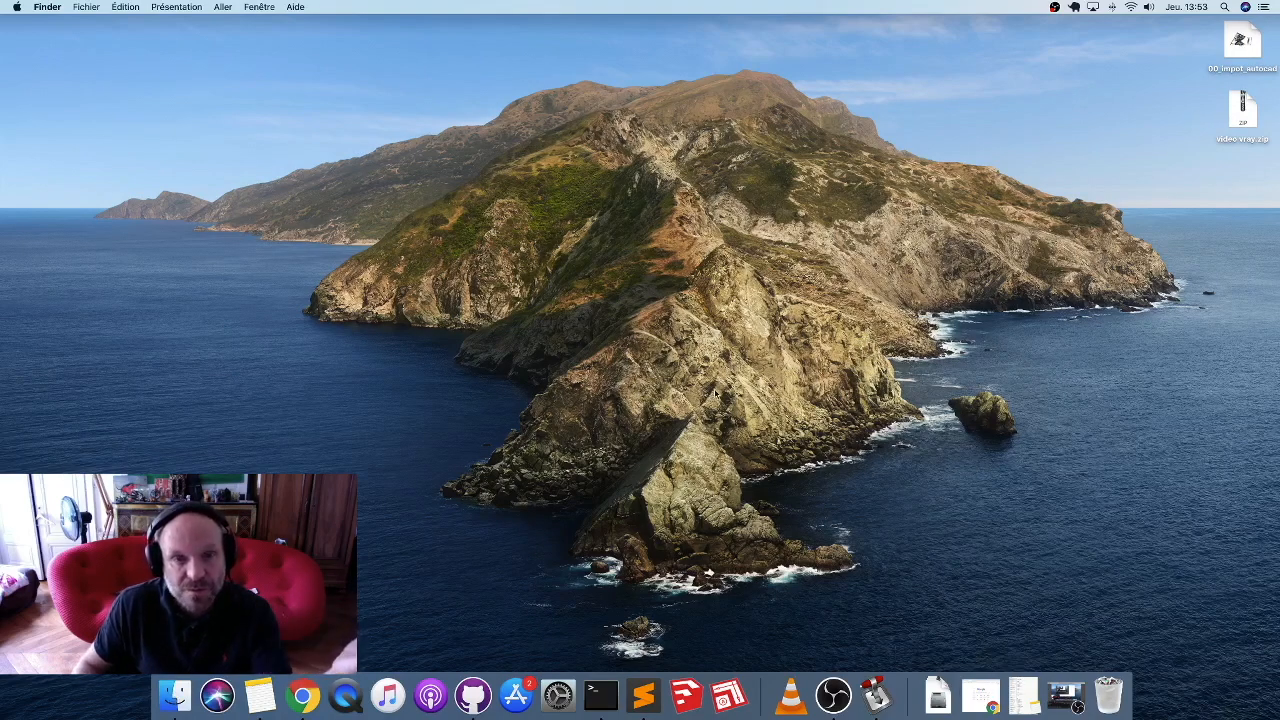
left_click(1180, 76)
type("dmg")
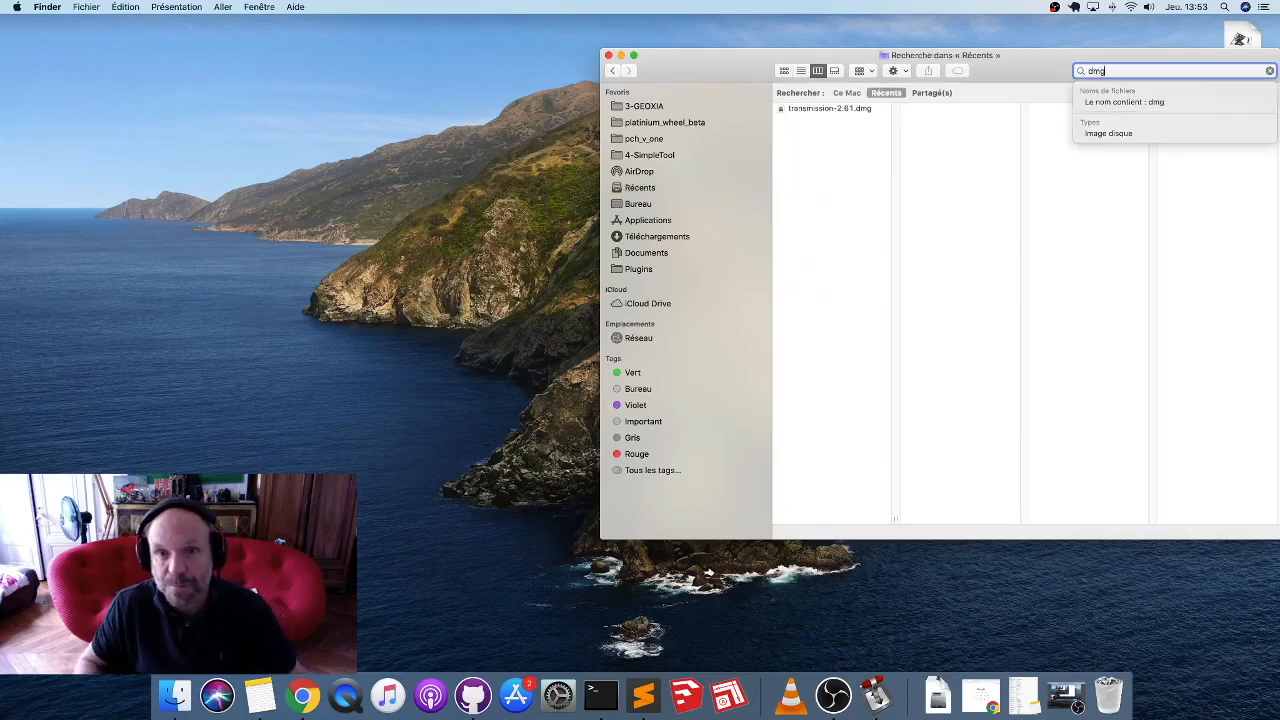
left_click(849, 93)
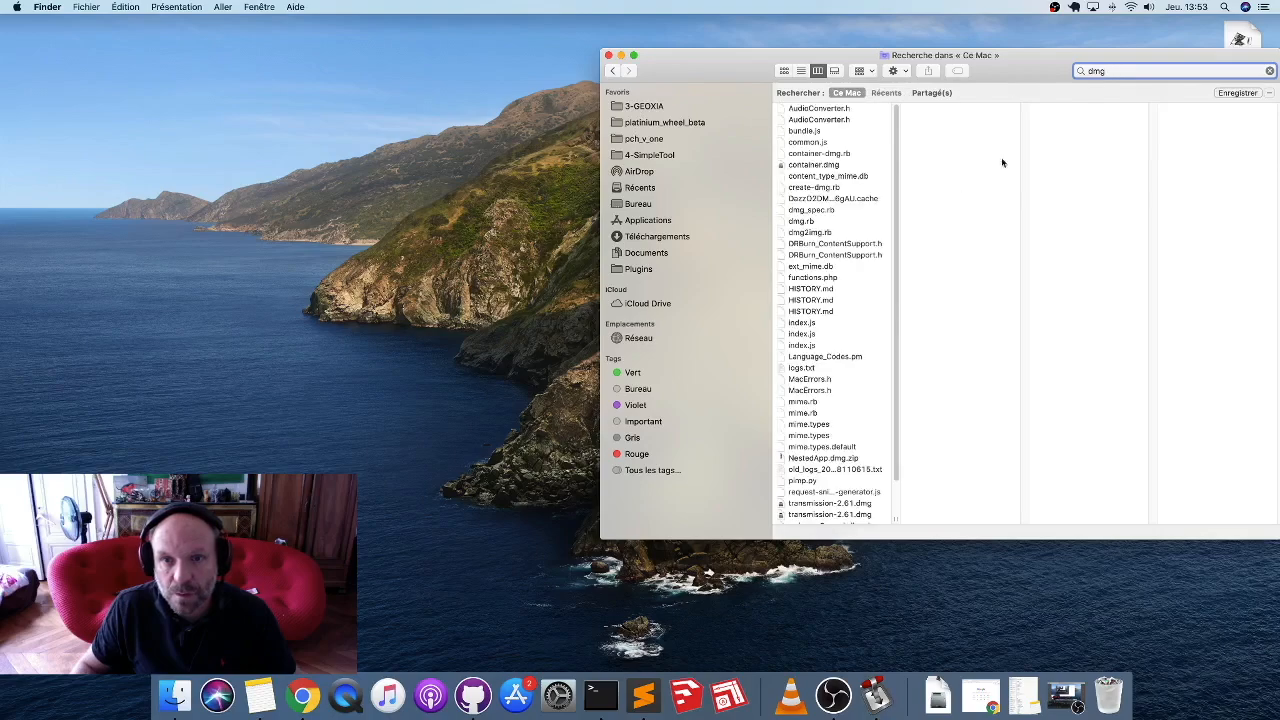
type(".")
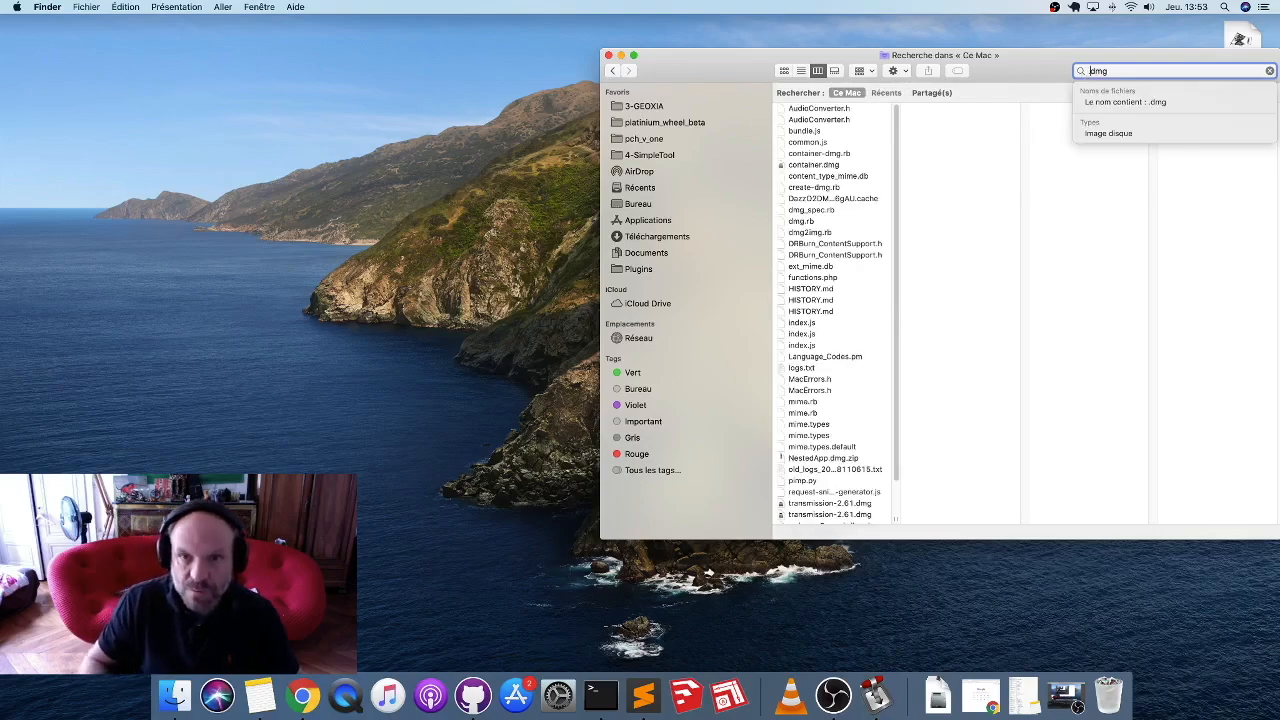
Open the YouTubeToMP3.dmg disk image from the search results.
left_click(846, 175)
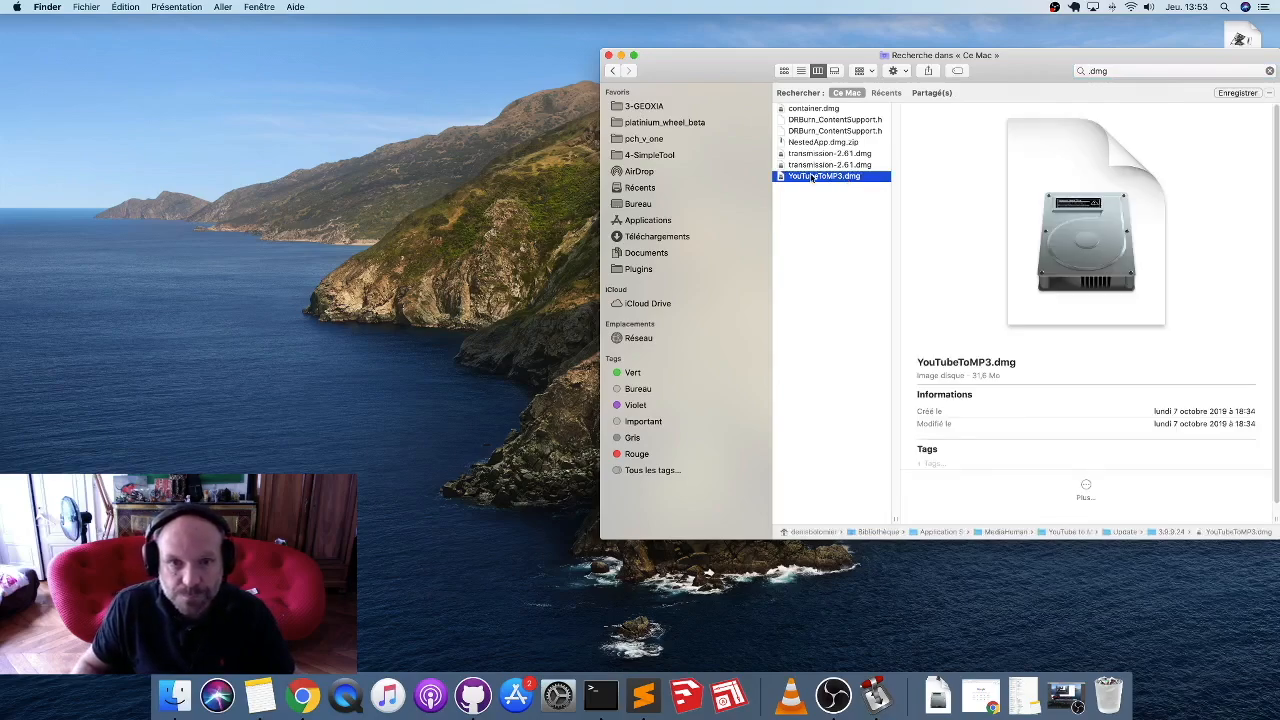
double_click(813, 177)
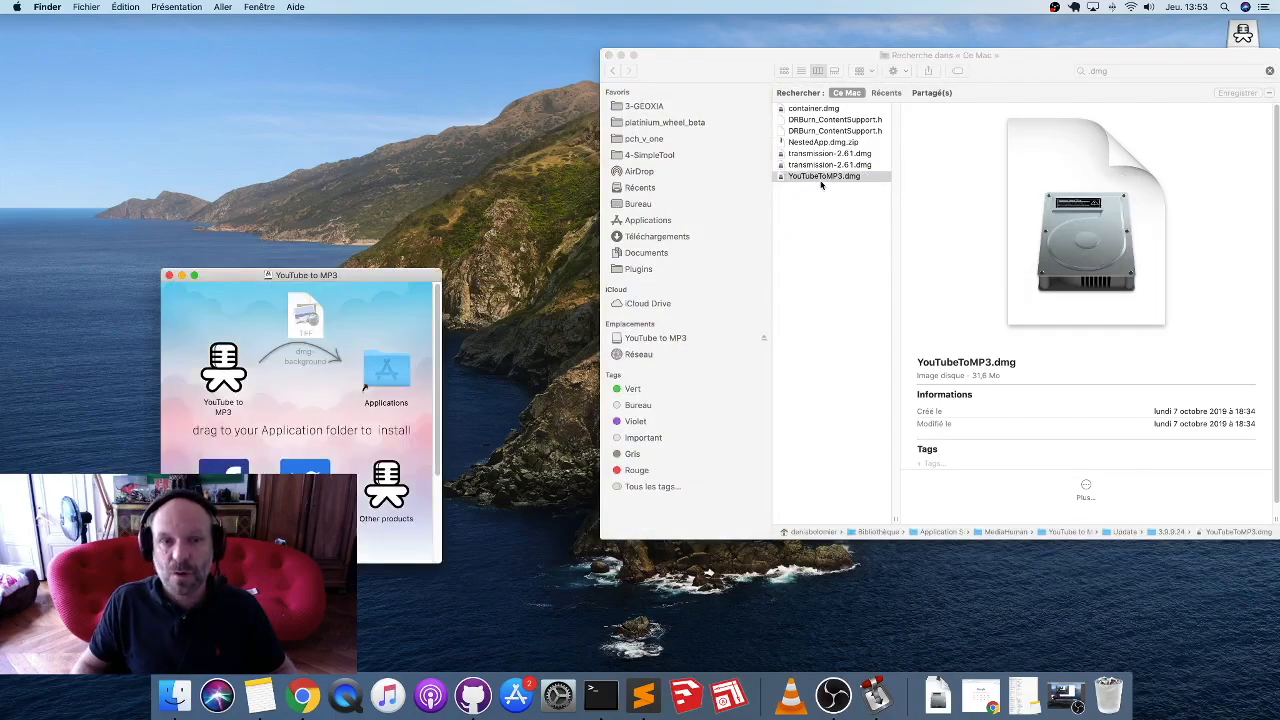
left_click(650, 340)
Launch the YouTube to MP3 app directly from its disk image without moving it to the Applications folder.
mouse_move(213, 395)
left_mouse_down()
mouse_move(269, 343)
mouse_move(382, 382)
mouse_move(224, 385)
left_mouse_up()
right_click(224, 385)
left_click(249, 387)
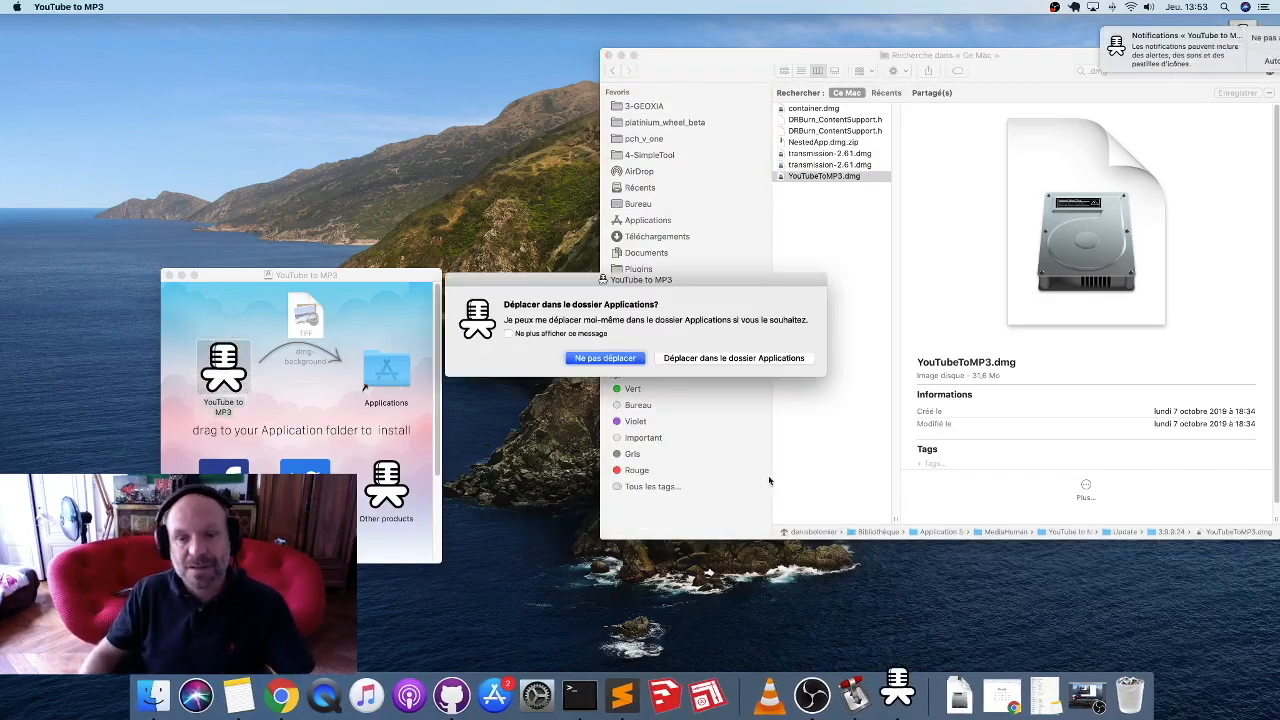
left_click(625, 362)
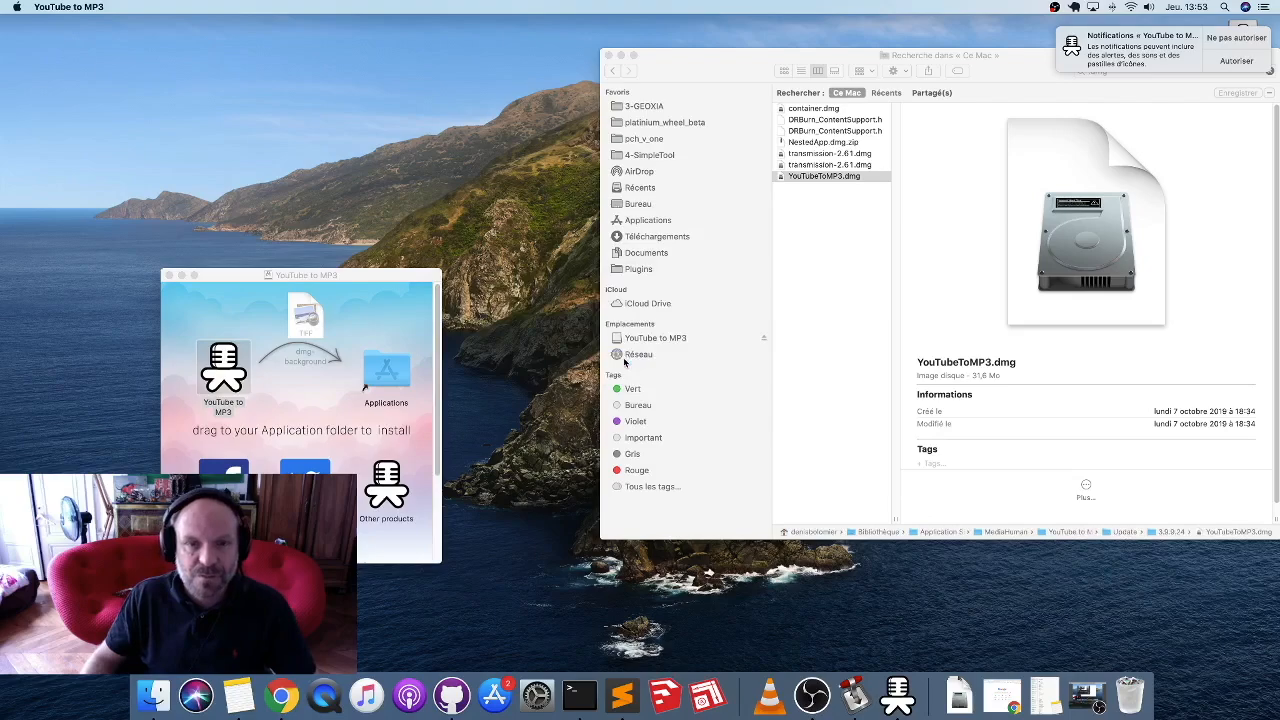
Copy the YouTube to MP3 app onto the Applications shortcut in its disk image window.
left_click(278, 367)
left_click(223, 386)
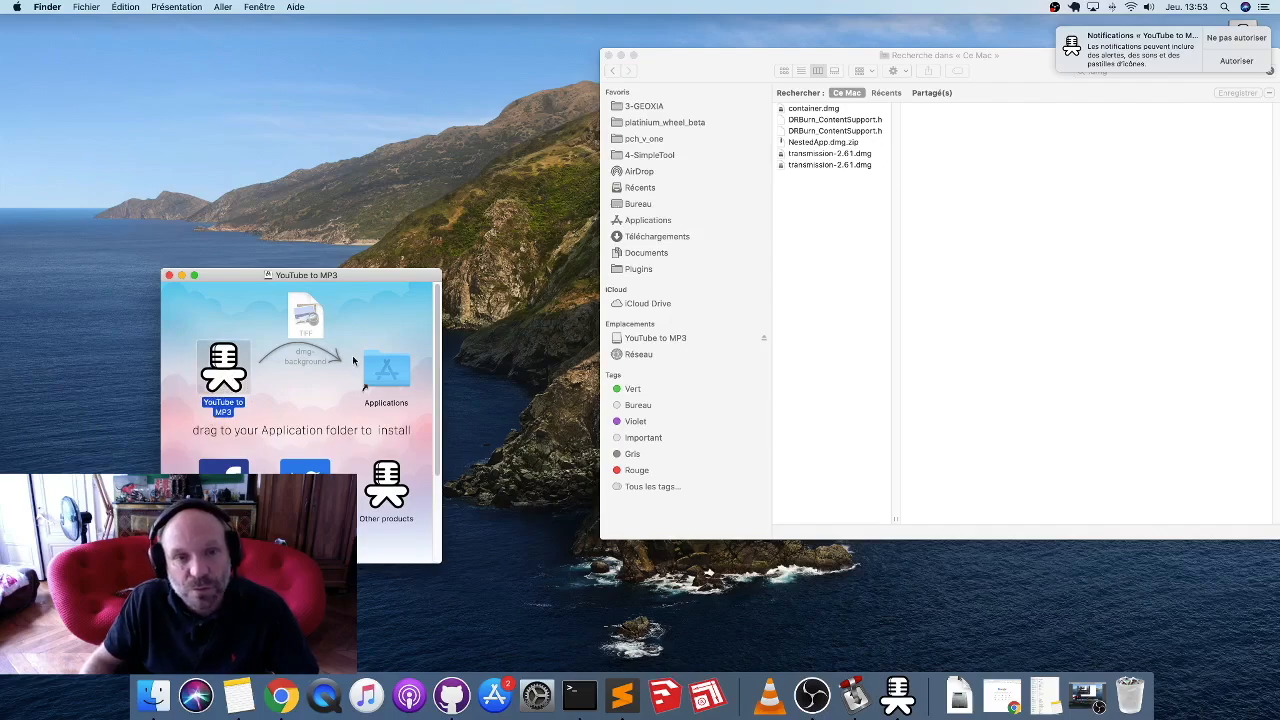
left_click_drag(228, 378, 386, 370)
Try to eject the YouTube to MP3 disk from the Finder window, and close the disk image's own window.
left_click(764, 338)
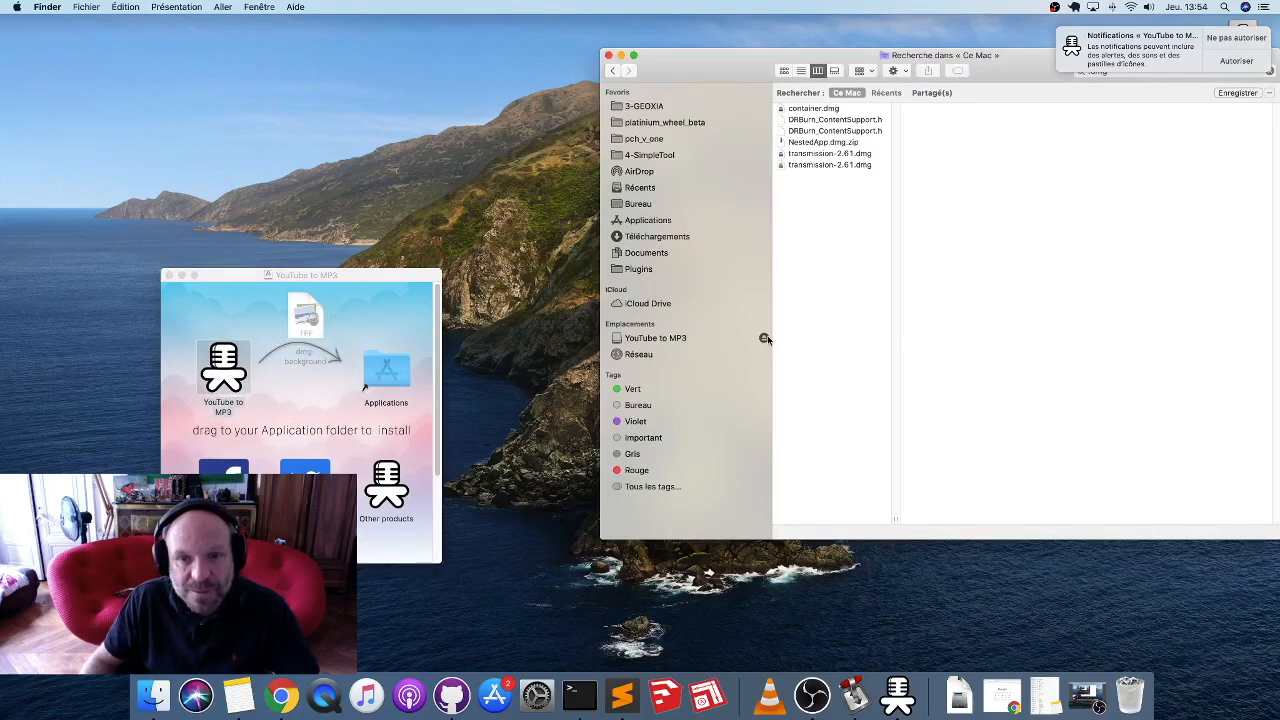
left_click_drag(764, 338, 548, 401)
left_click(548, 401)
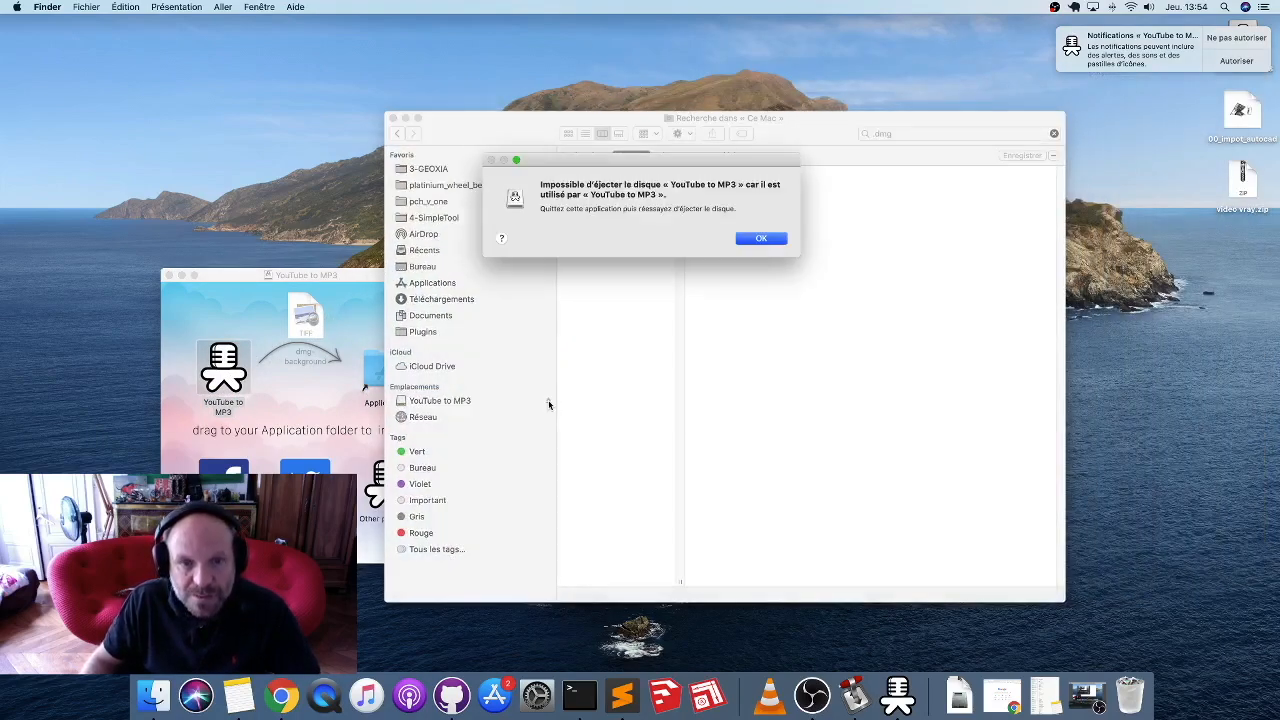
left_click(766, 238)
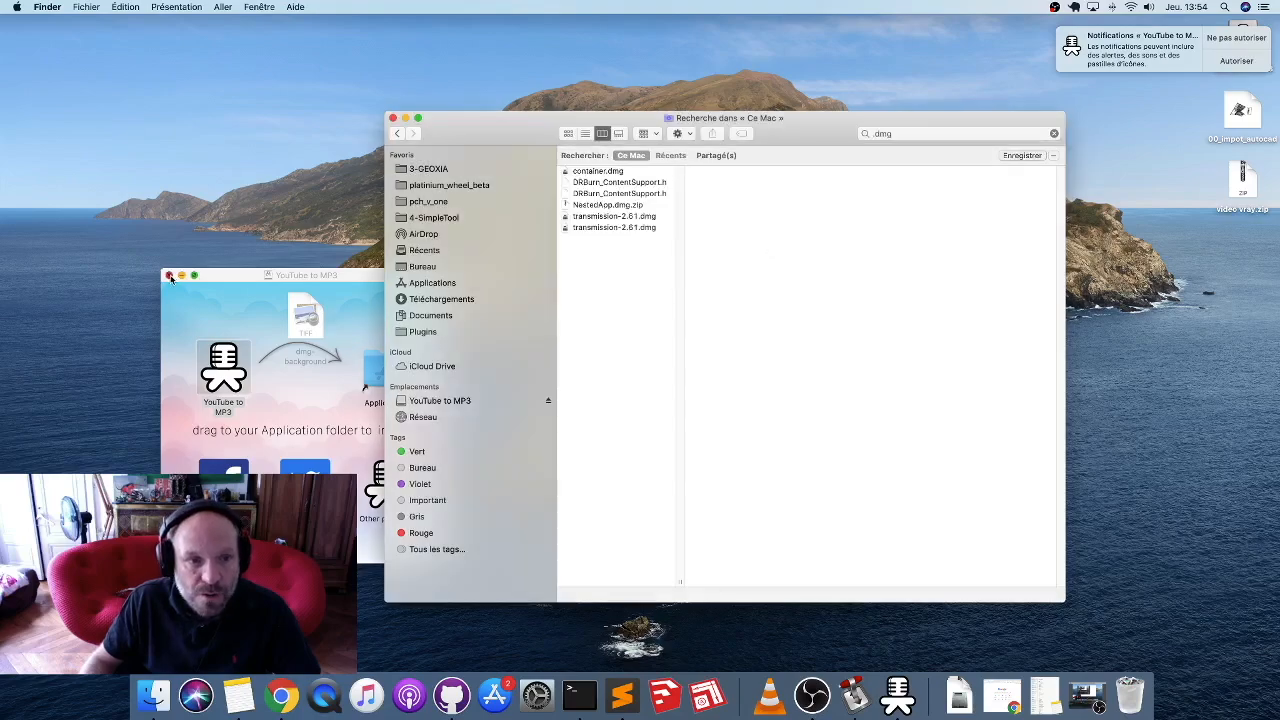
left_click(169, 275)
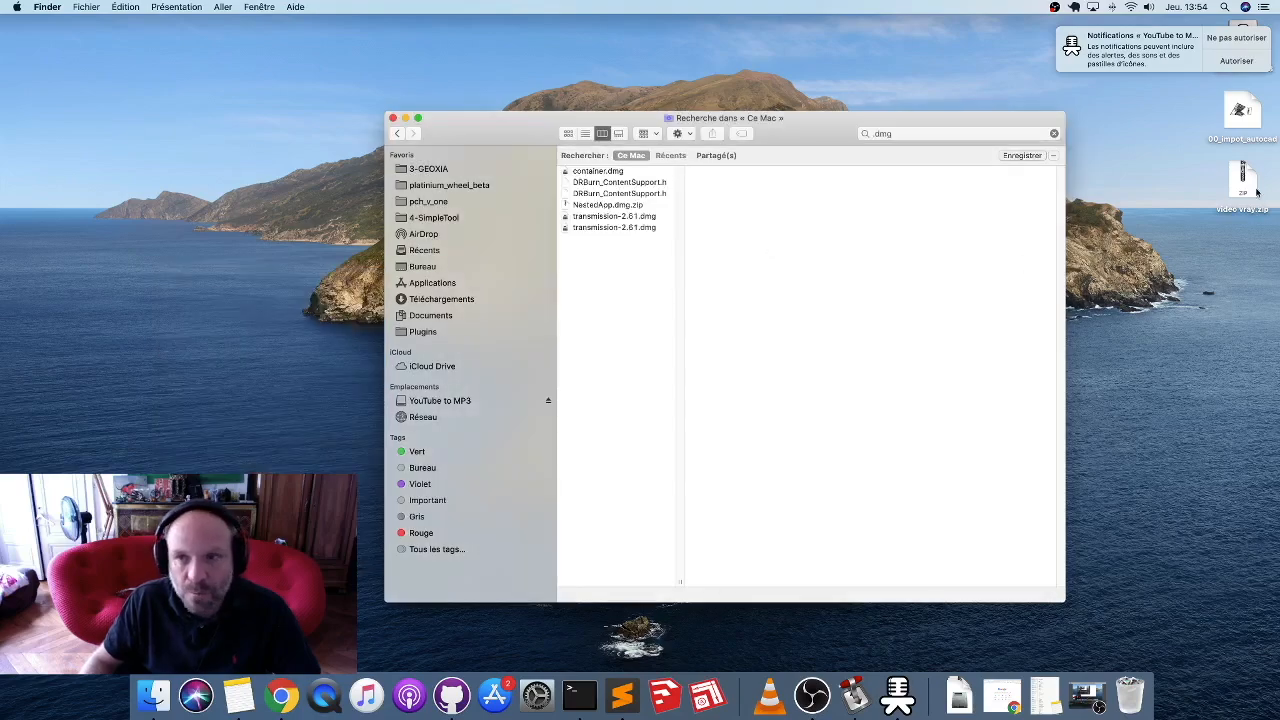
Try to eject the YouTube to MP3 disk again using its desktop icon.
left_click(1243, 33)
right_click(1247, 37)
left_click(1227, 66)
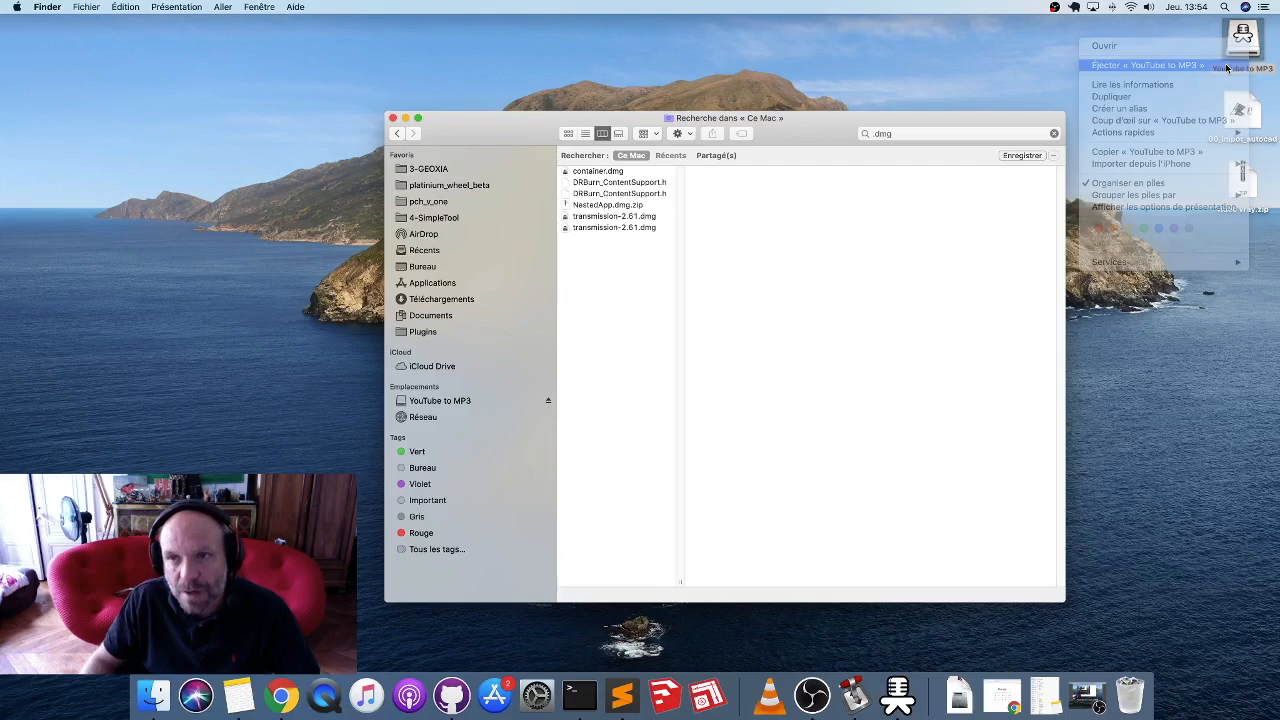
Quit the running YouTube to MP3 app and eject its disk from the desktop.
right_click(903, 692)
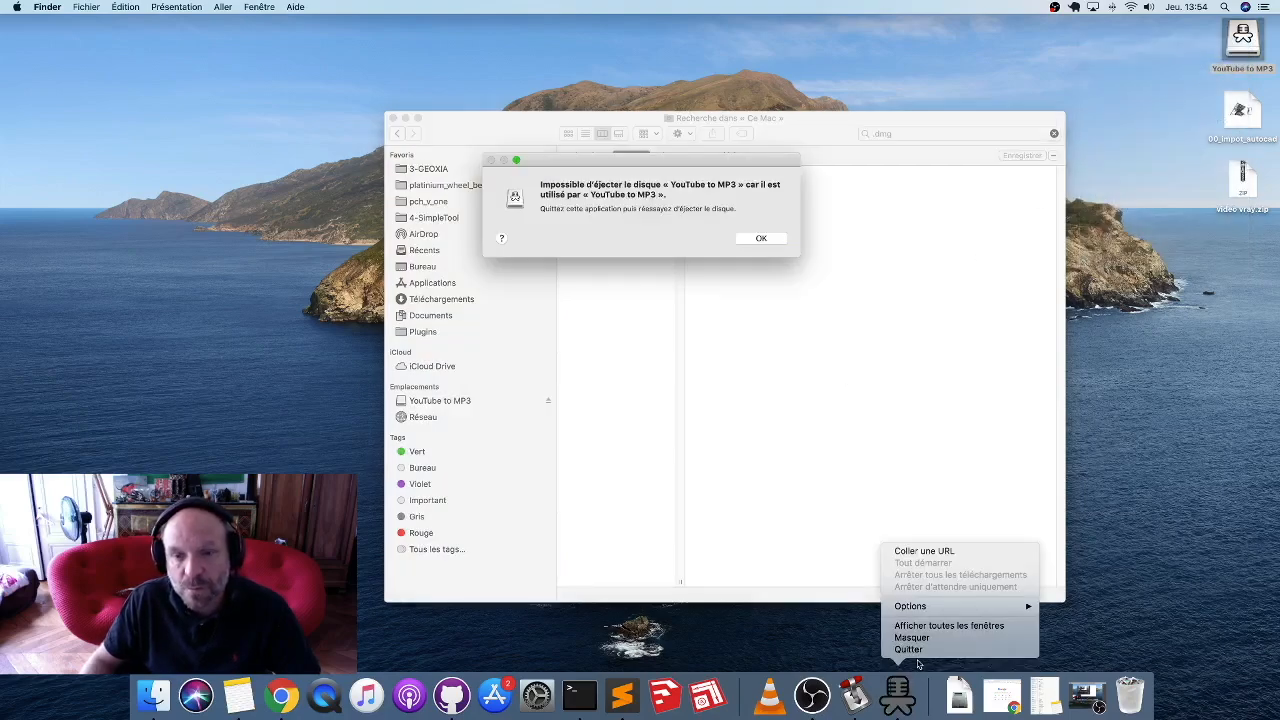
left_click(908, 649)
left_click(779, 239)
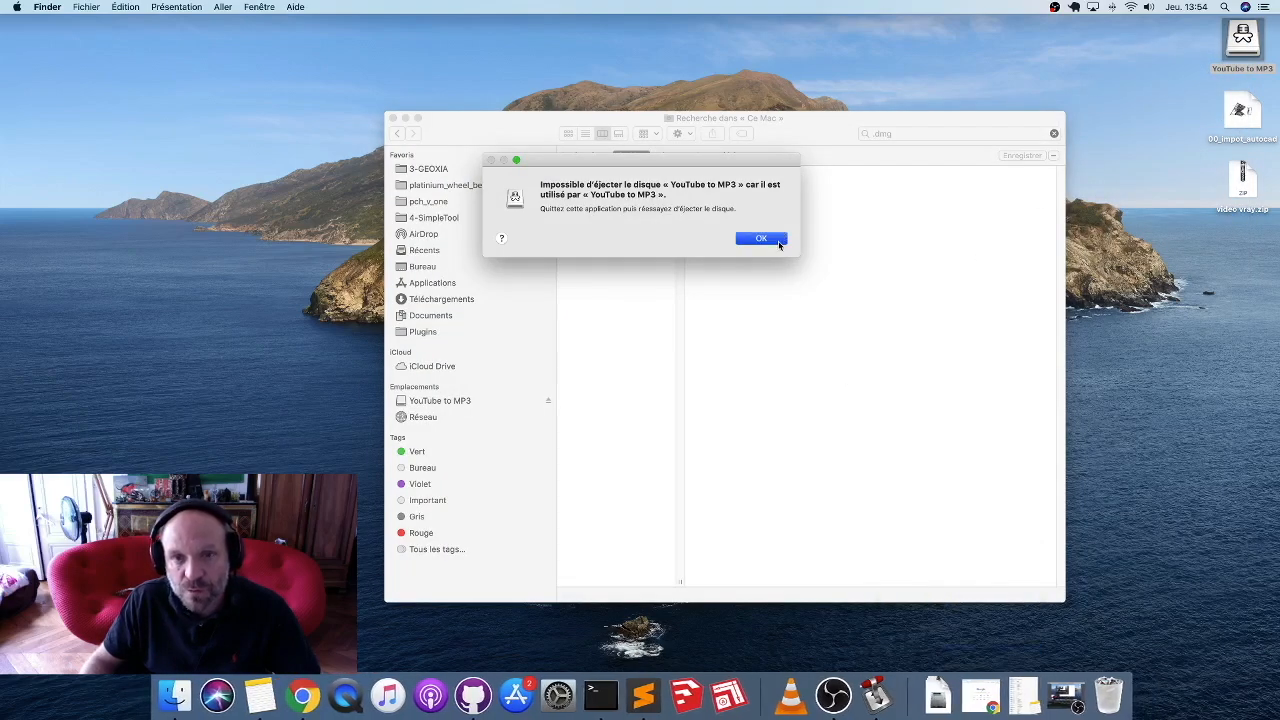
right_click(1241, 38)
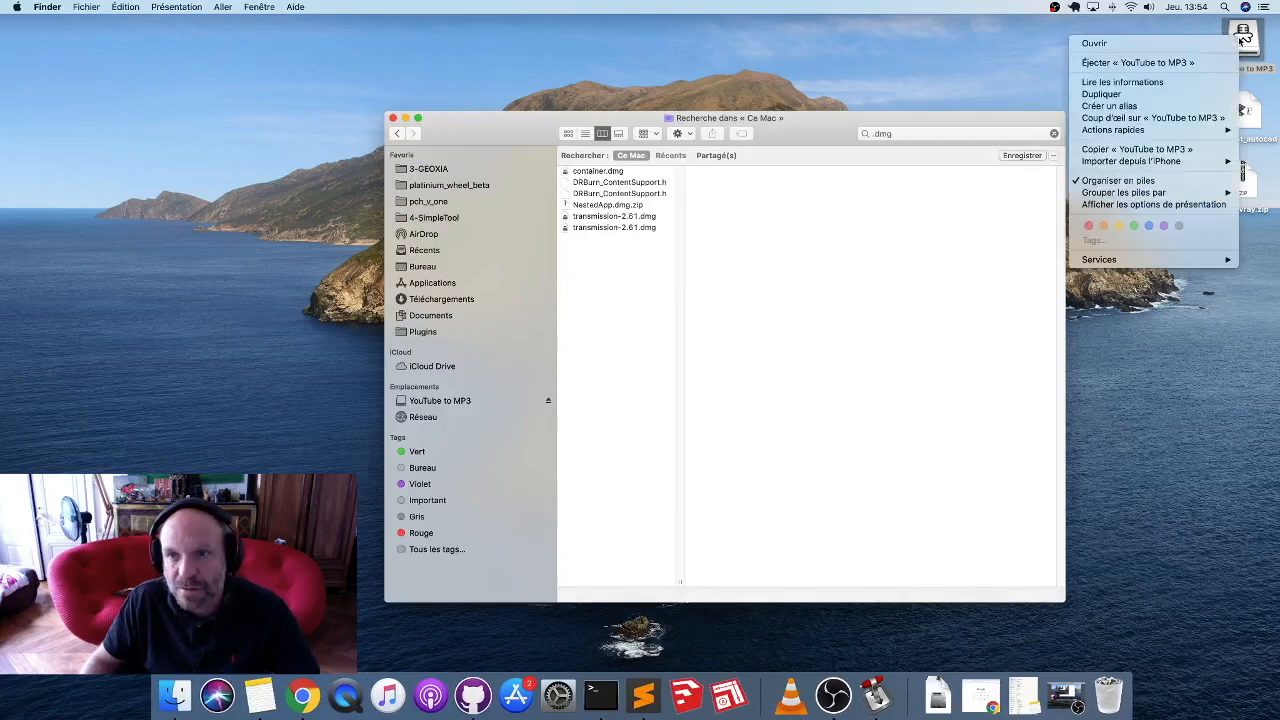
left_click(1223, 62)
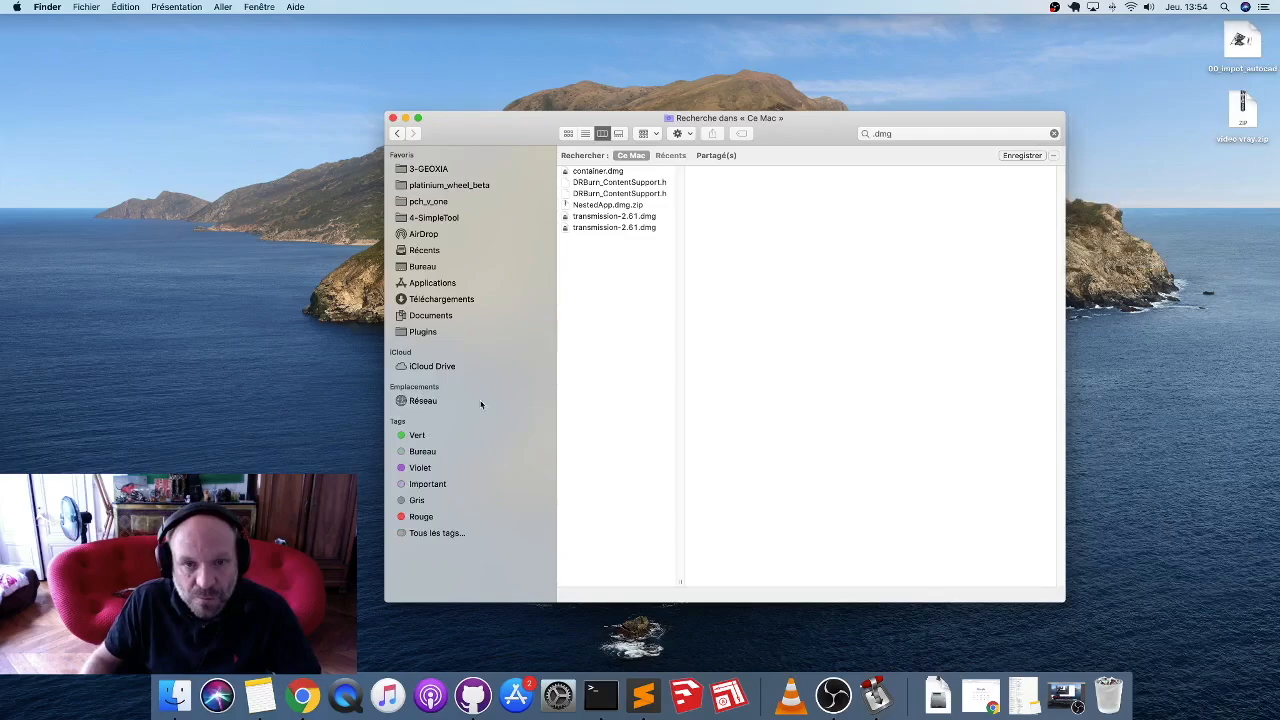
Browse through the list of installed programs in the Applications folder.
left_click(432, 283)
scroll(650, 391, "down", 10)
scroll(649, 385, "up", 5)
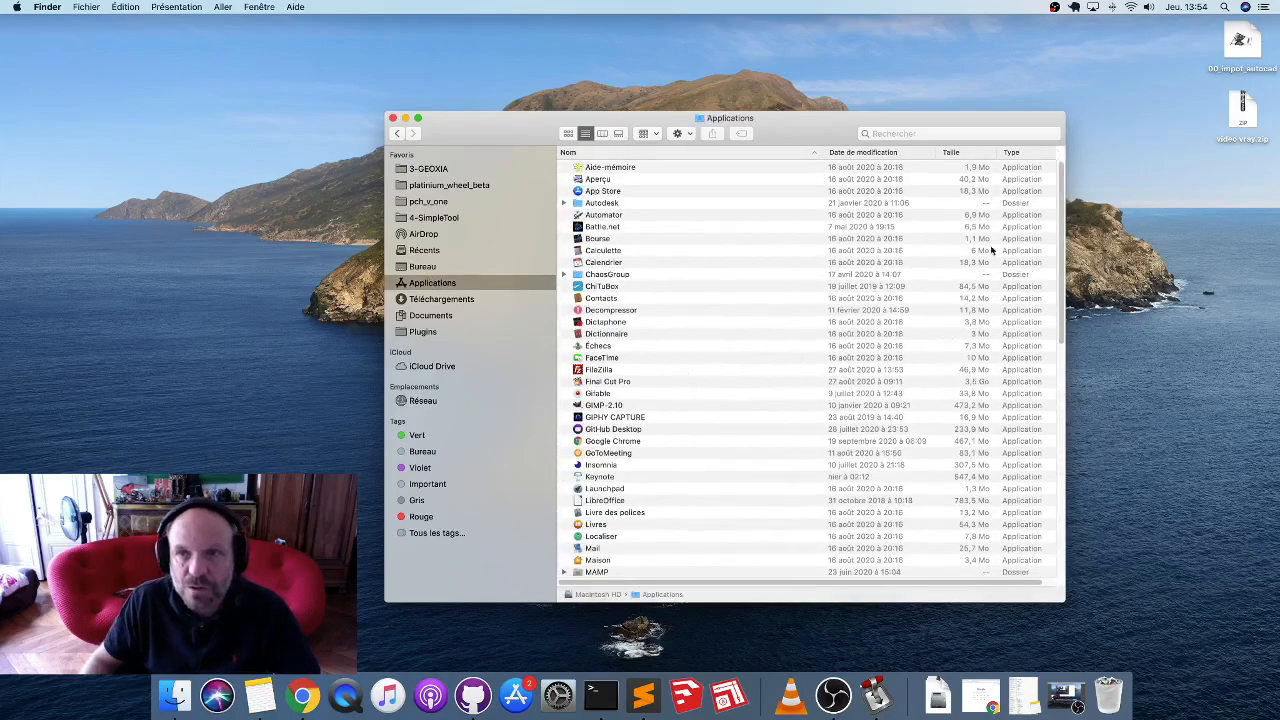
Search Spotlight for "trans" and replace it with "youtu" to find the YouTube to MP3 app.
key("super+space")
type("trans")
type("youtu")
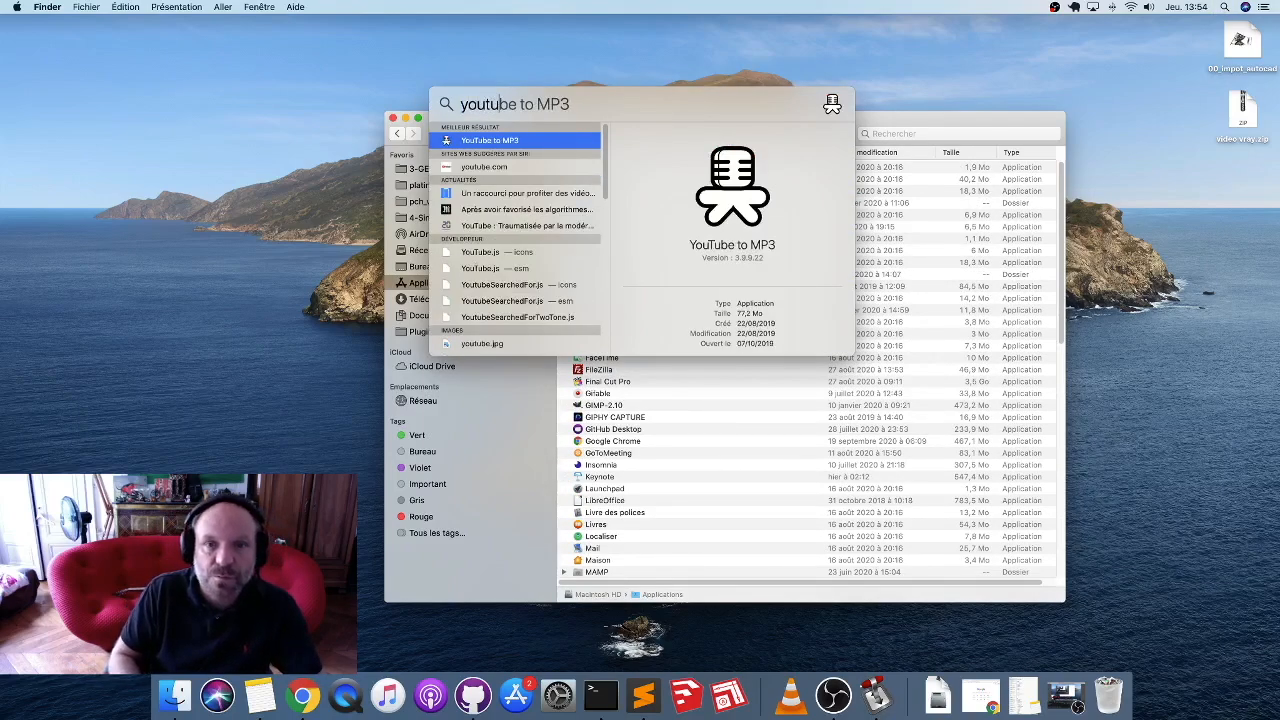
Launch YouTube to MP3 from the Spotlight result, and close the Applications window, the app's window and its update notice.
key("Return")
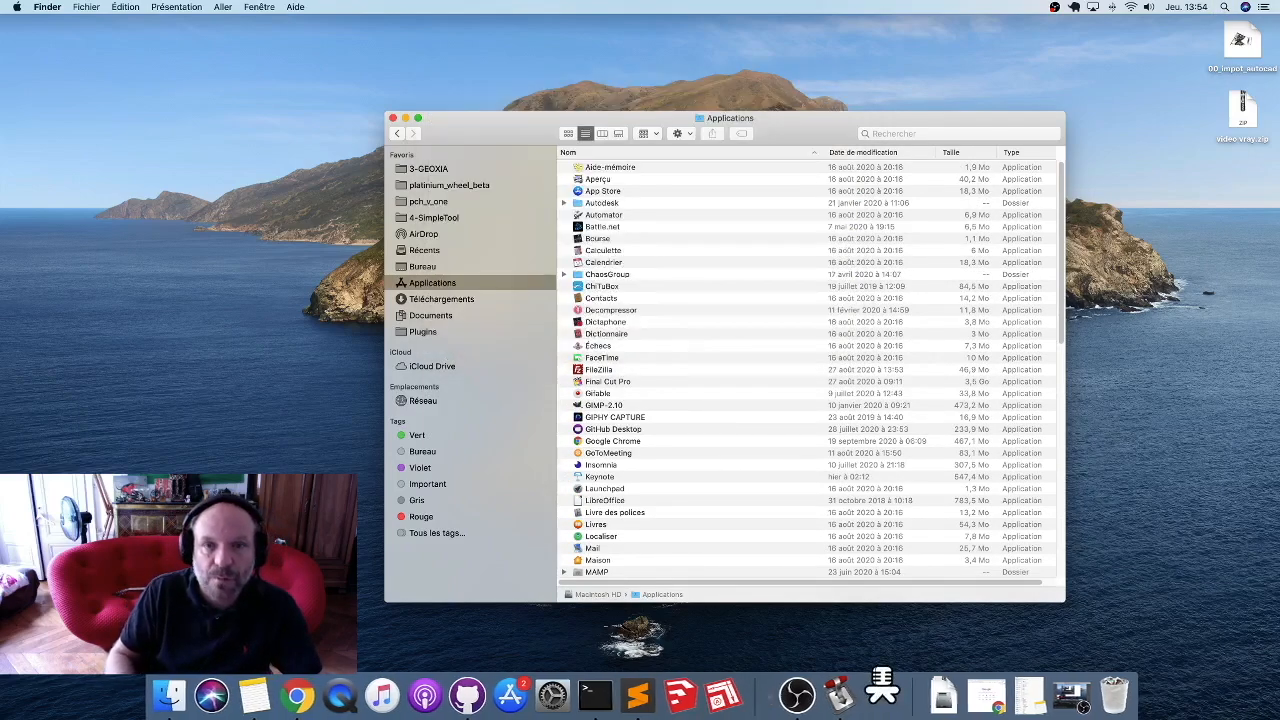
left_click(392, 118)
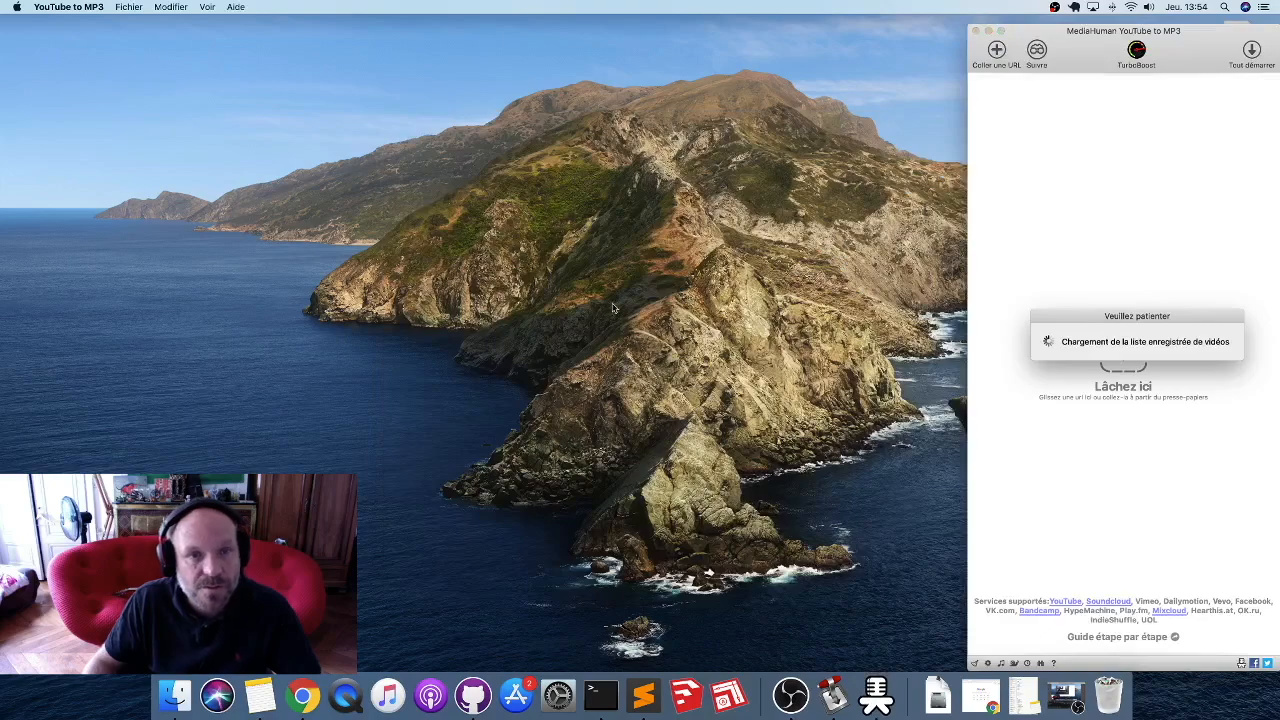
left_click(977, 33)
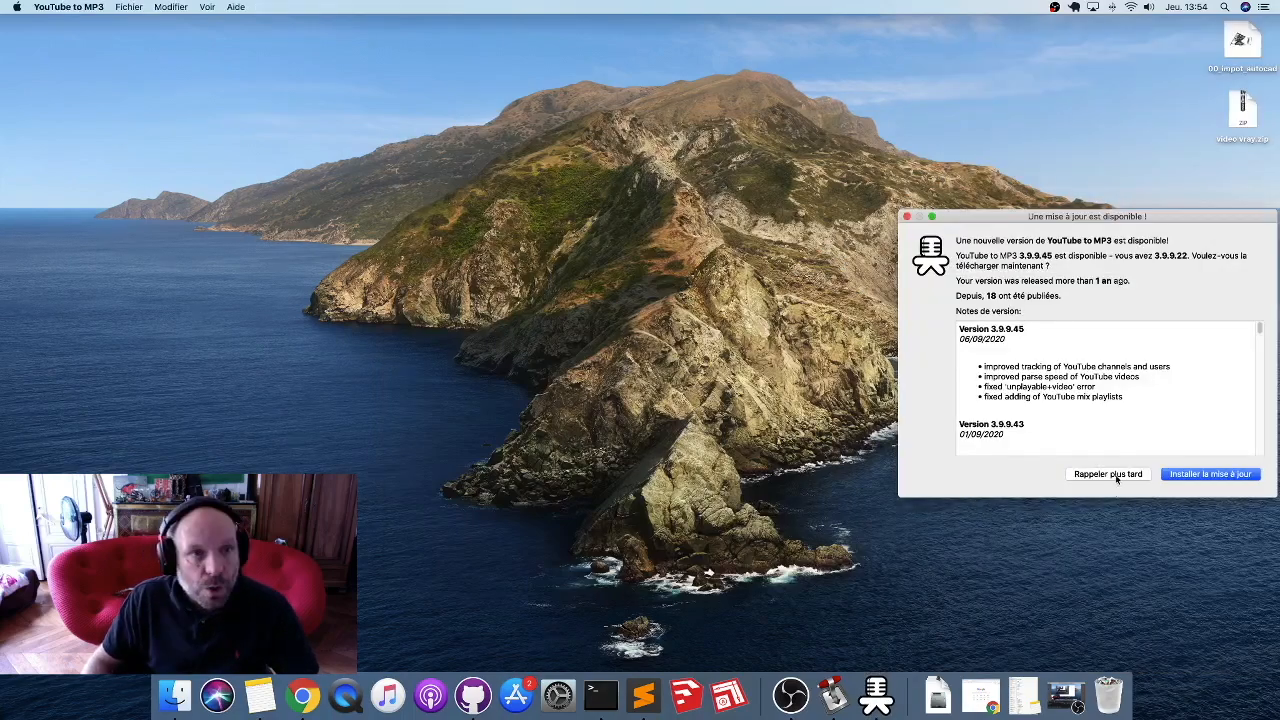
left_click(908, 217)
left_click(904, 233)
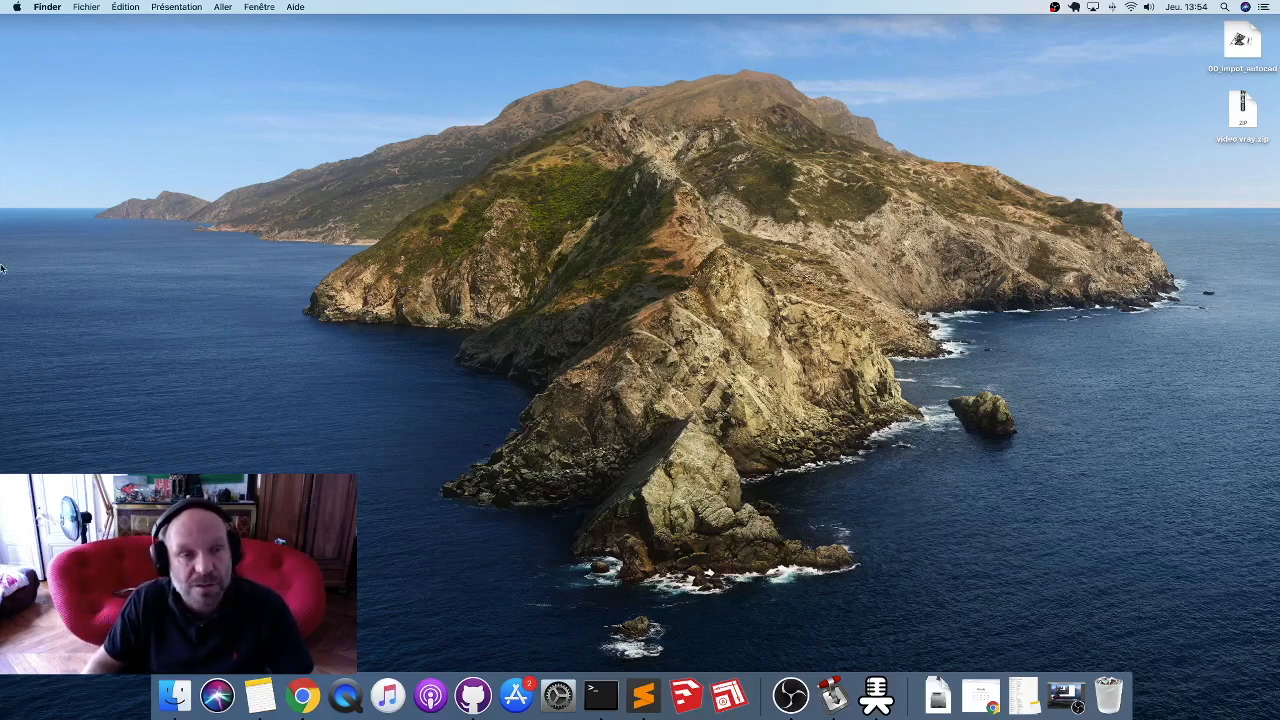
Open the Force Quit window, move it toward the middle of the screen, select OBS in the running apps, and close it without quitting anything.
left_click(20, 8)
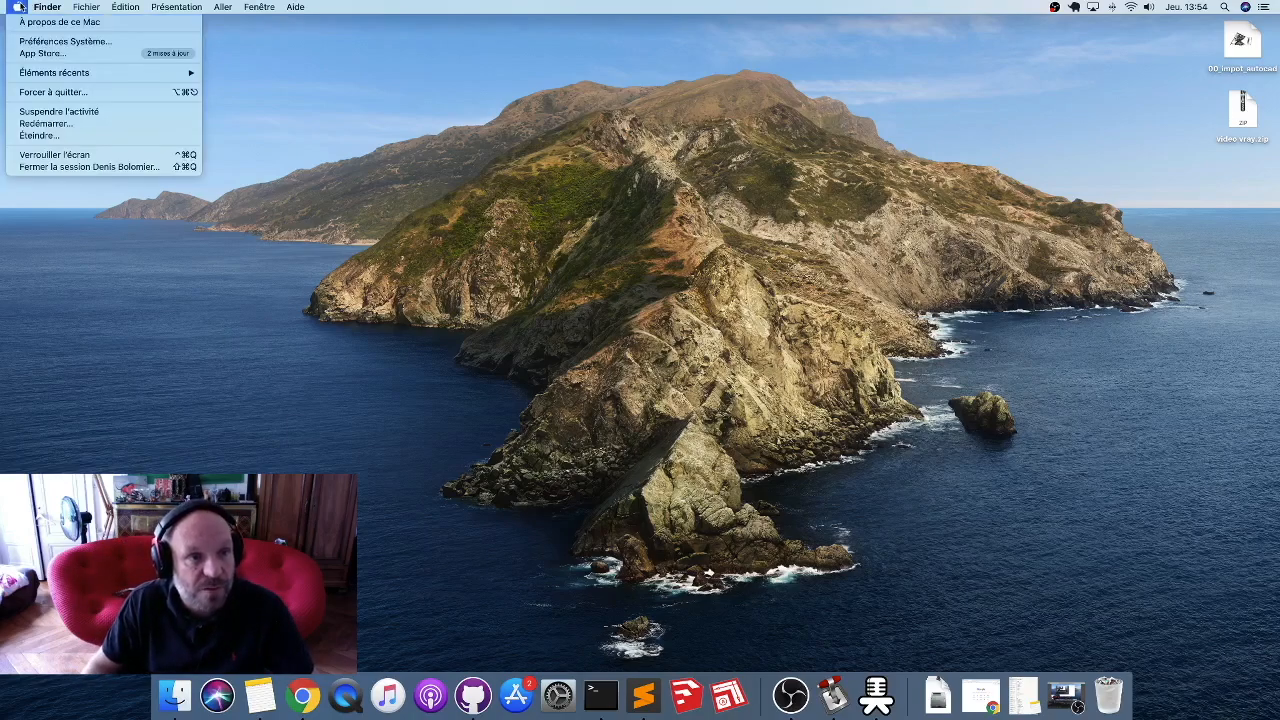
left_click(57, 93)
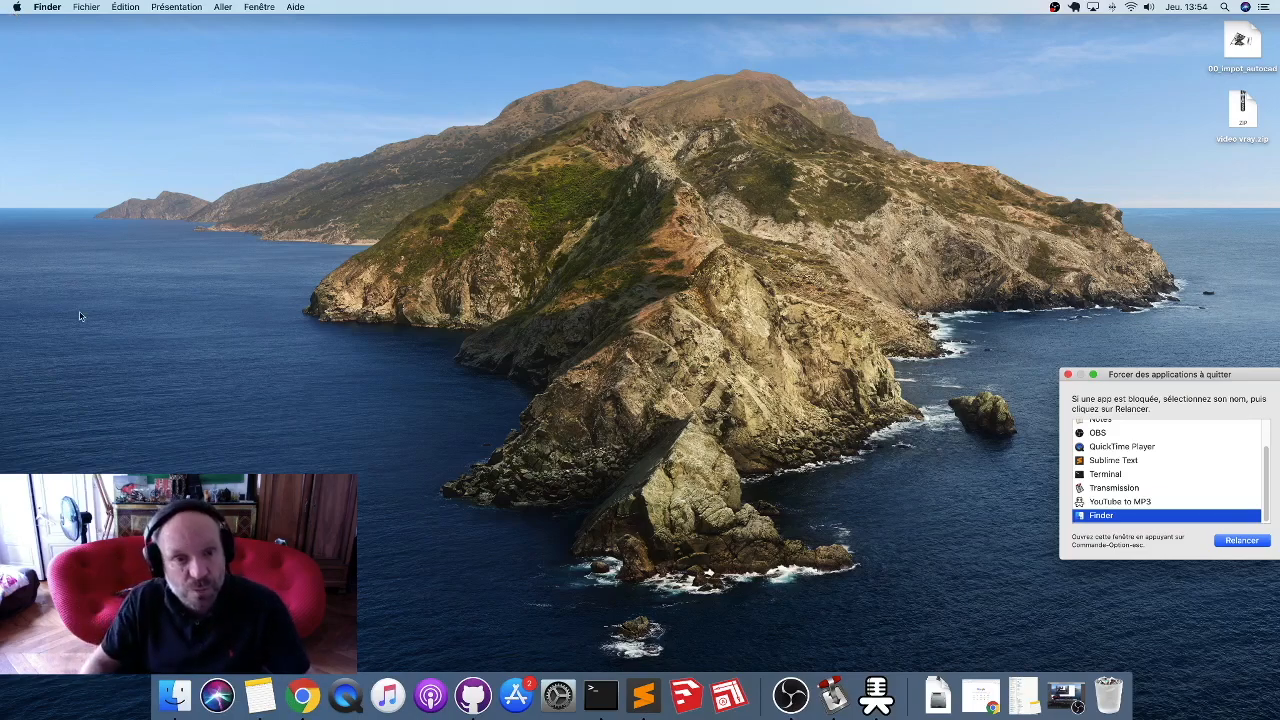
left_click(115, 443)
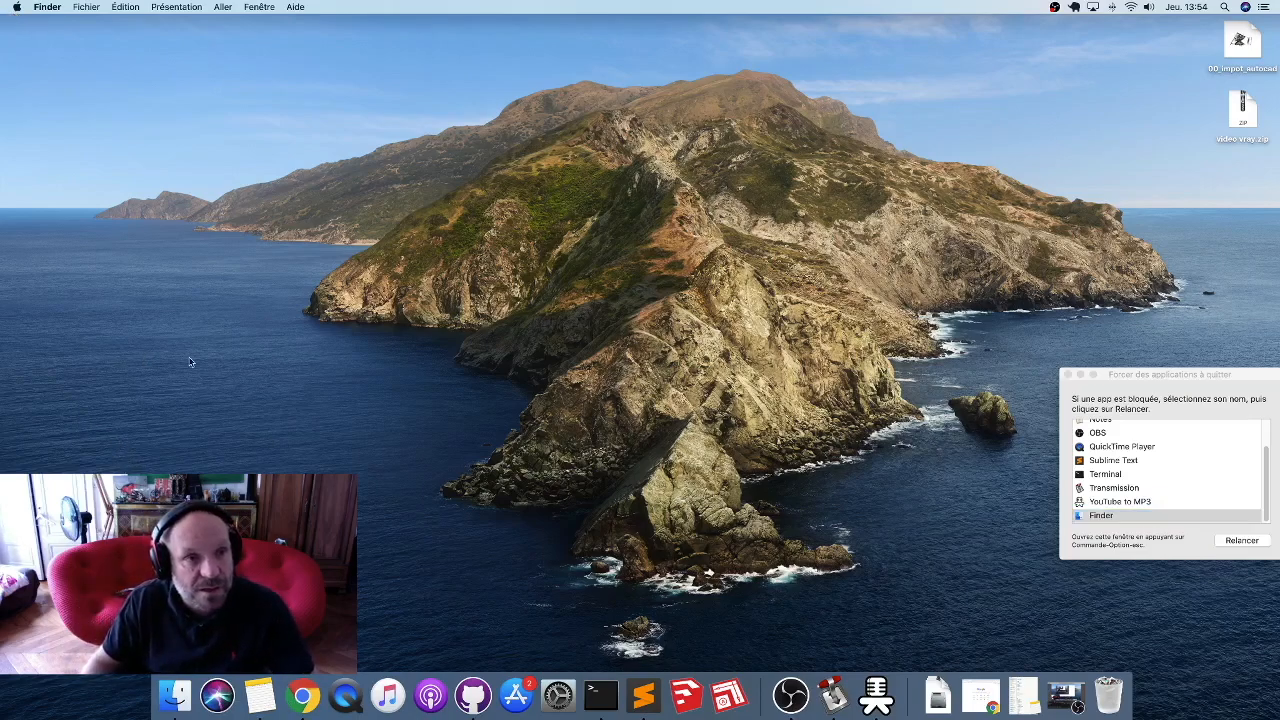
left_click(27, 6)
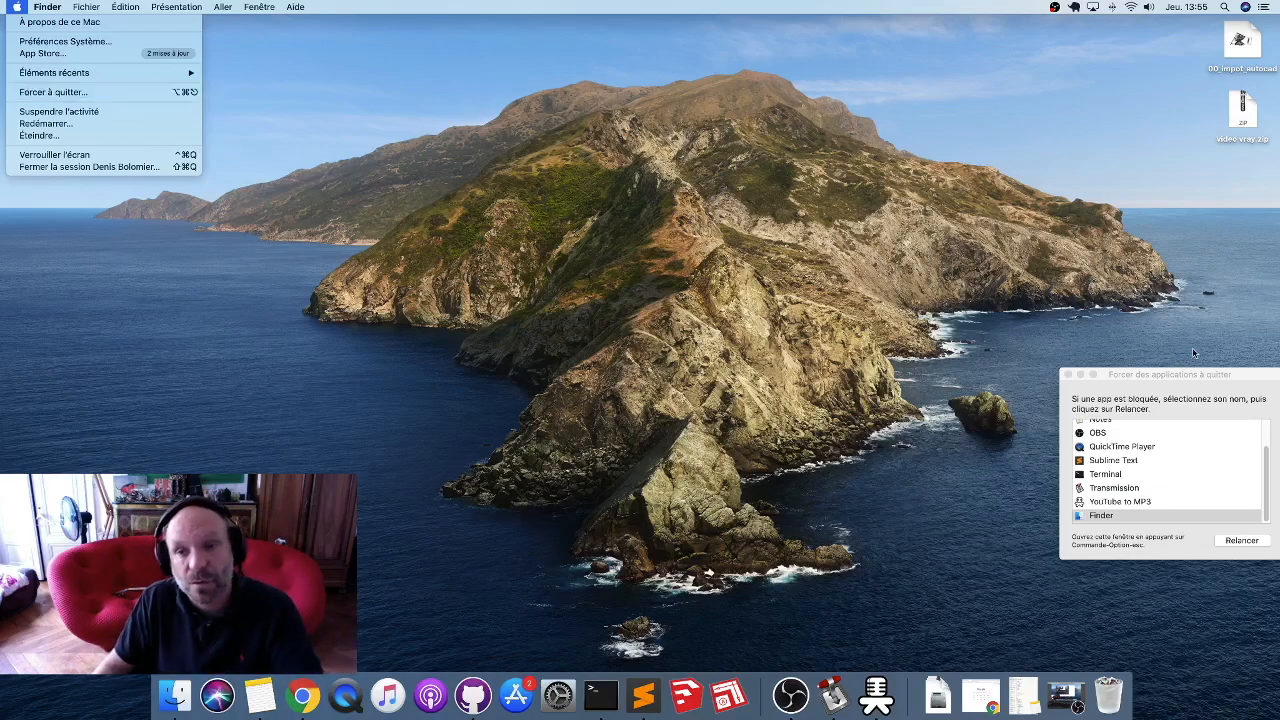
left_click_drag(1193, 372, 530, 215)
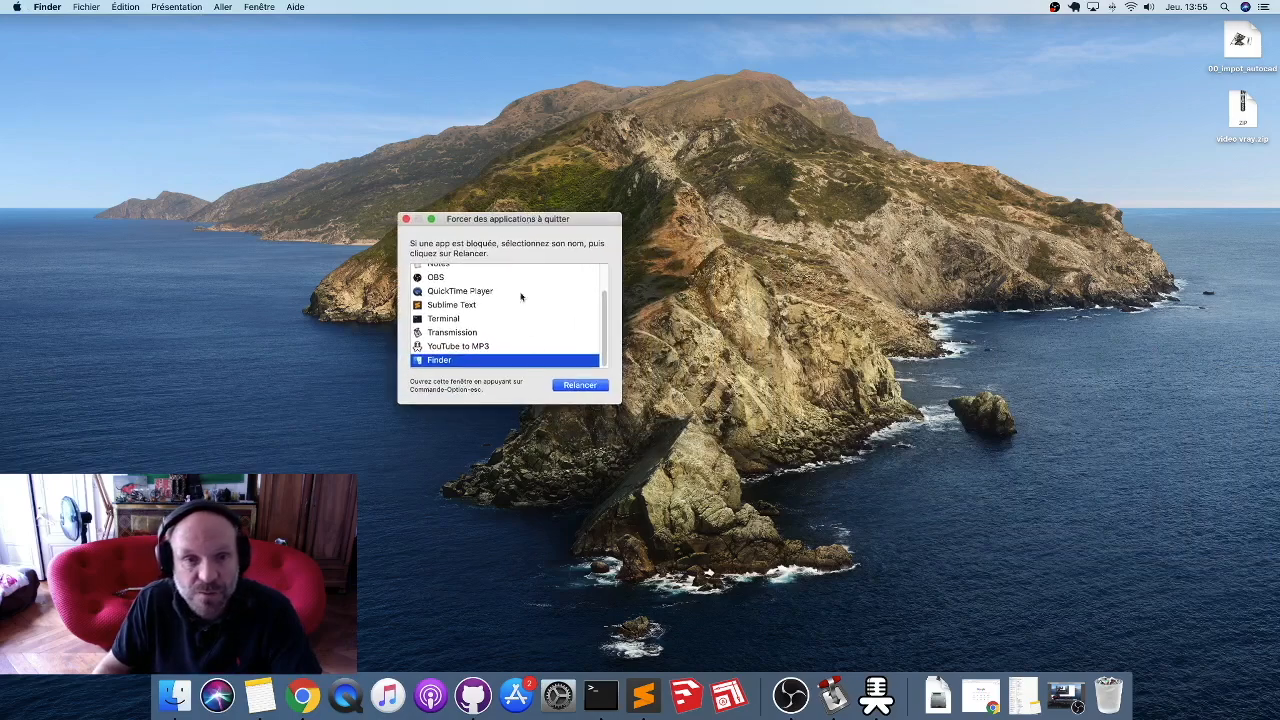
scroll(473, 328, "up", 2)
left_click(472, 313)
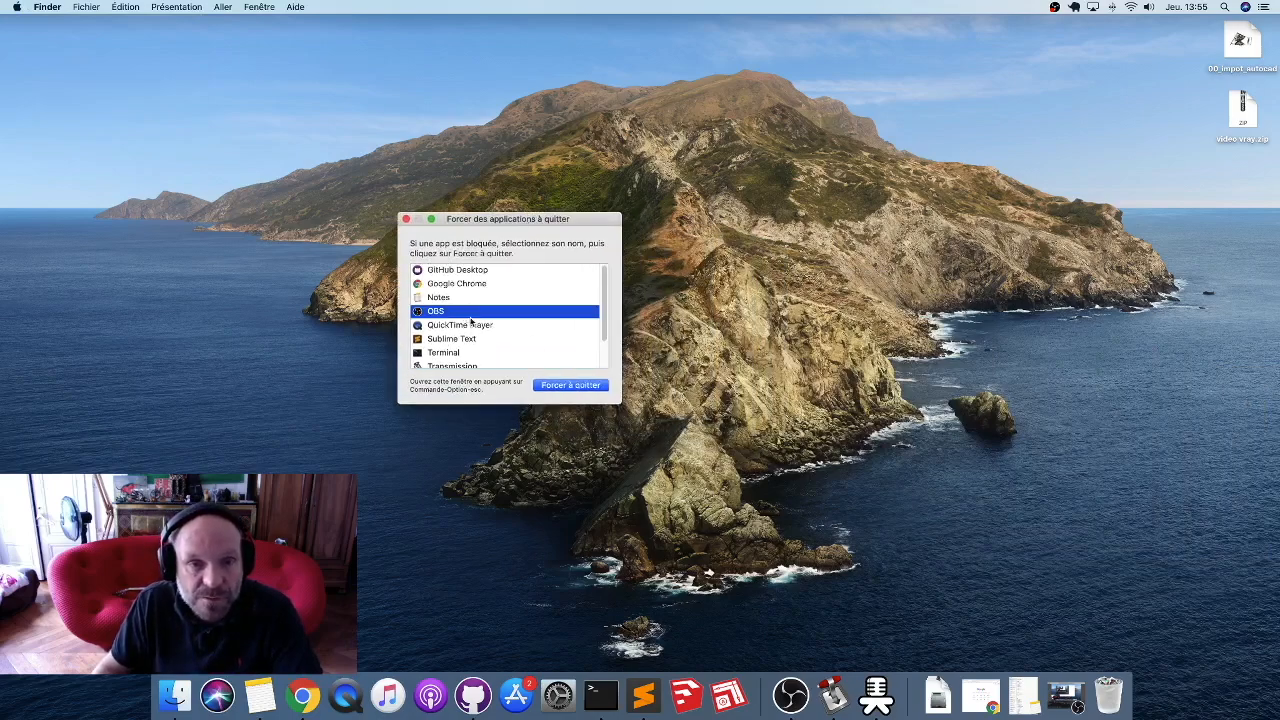
left_click(529, 357)
left_click(406, 219)
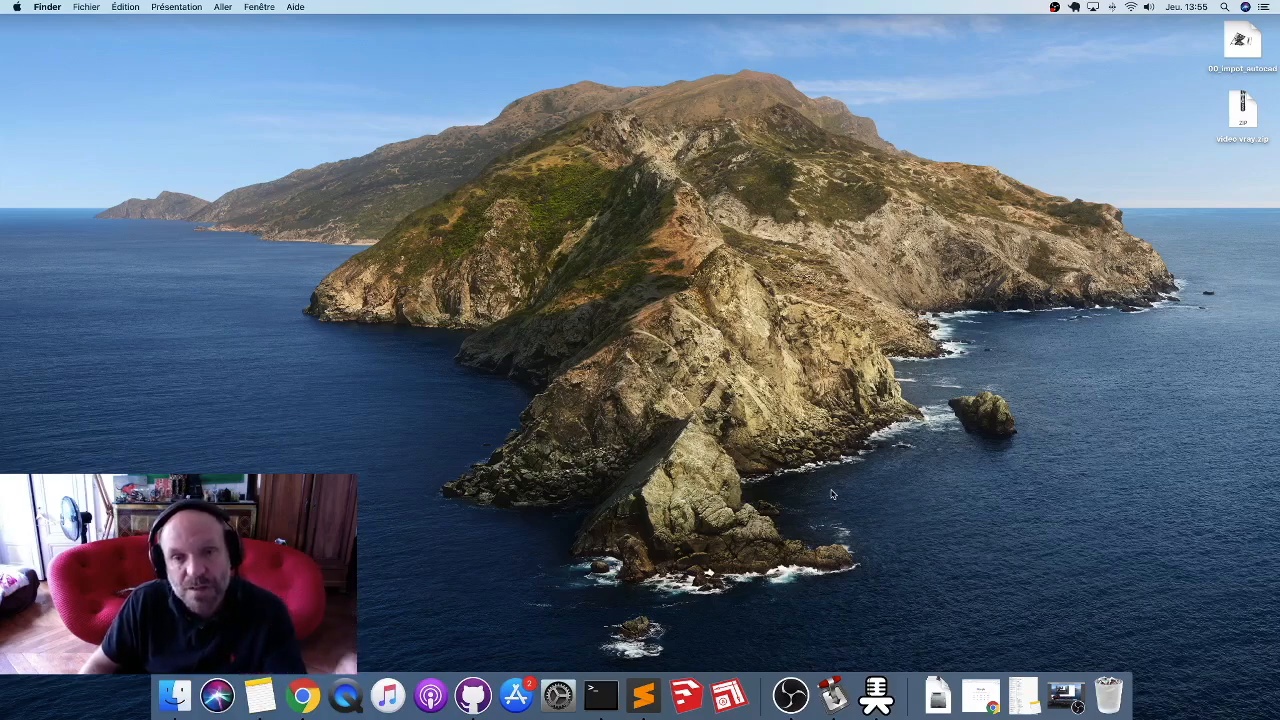
Open the NO NAME USB drive from the desktop and copy the 00_impot_autocad file onto it.
left_click(790, 693)
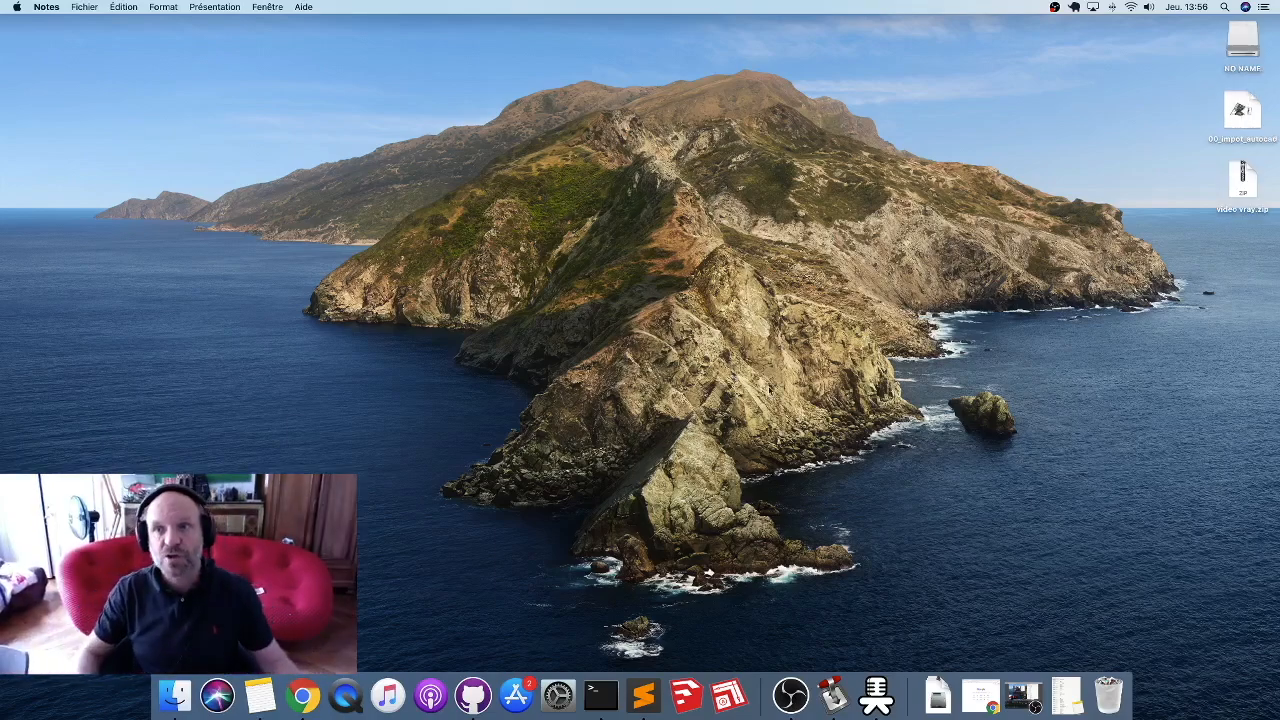
double_click(1240, 57)
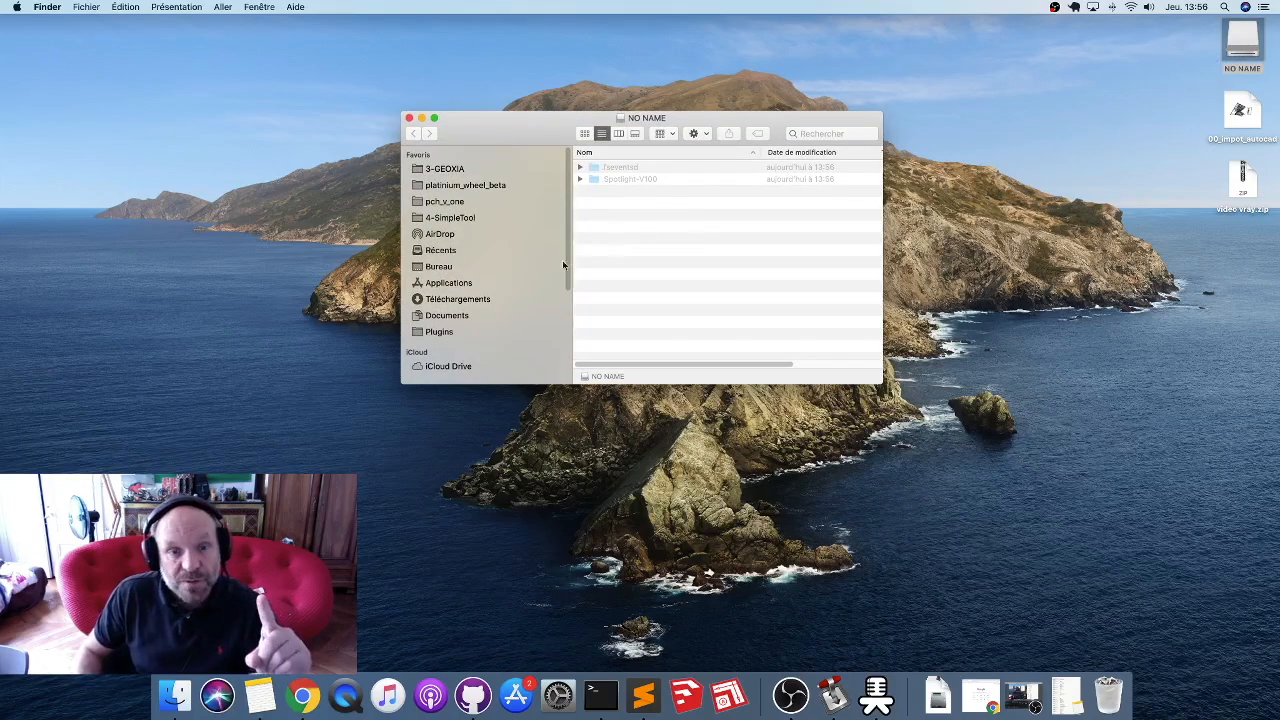
left_click_drag(1241, 112, 736, 236)
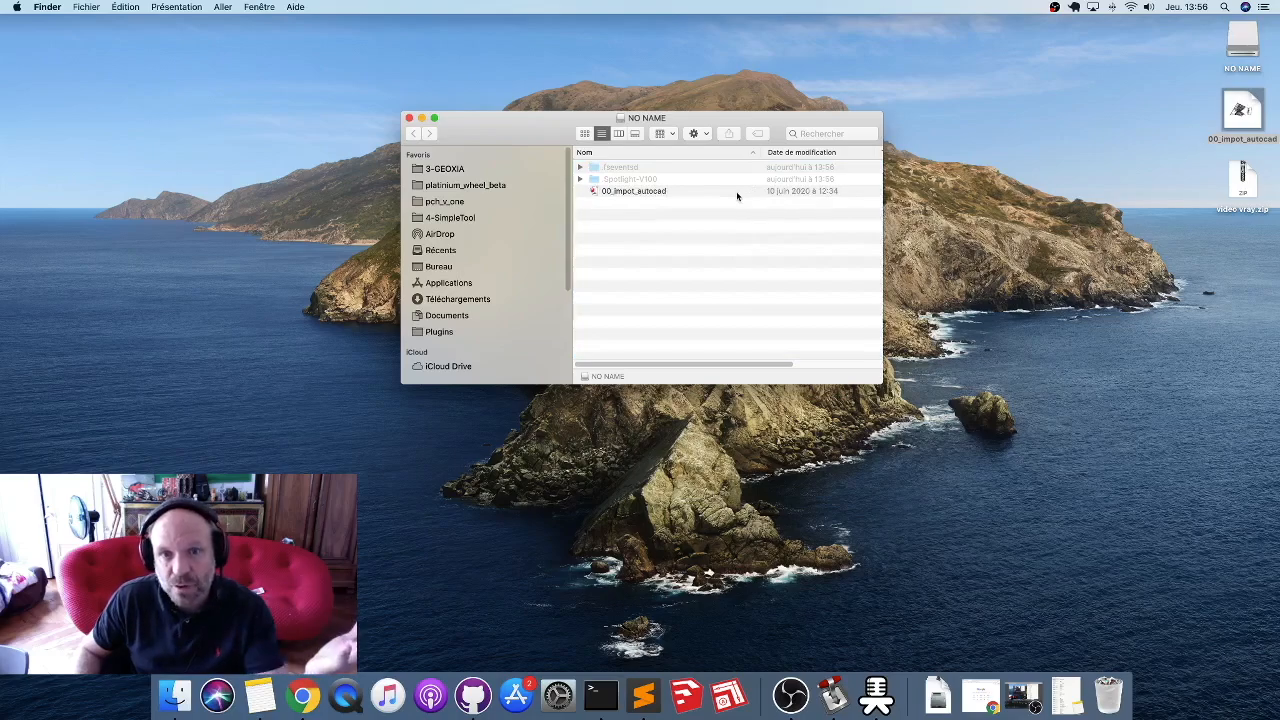
Move the 00_impot_autocad copy on the NO NAME drive to the trash.
left_click(636, 204)
right_click(634, 204)
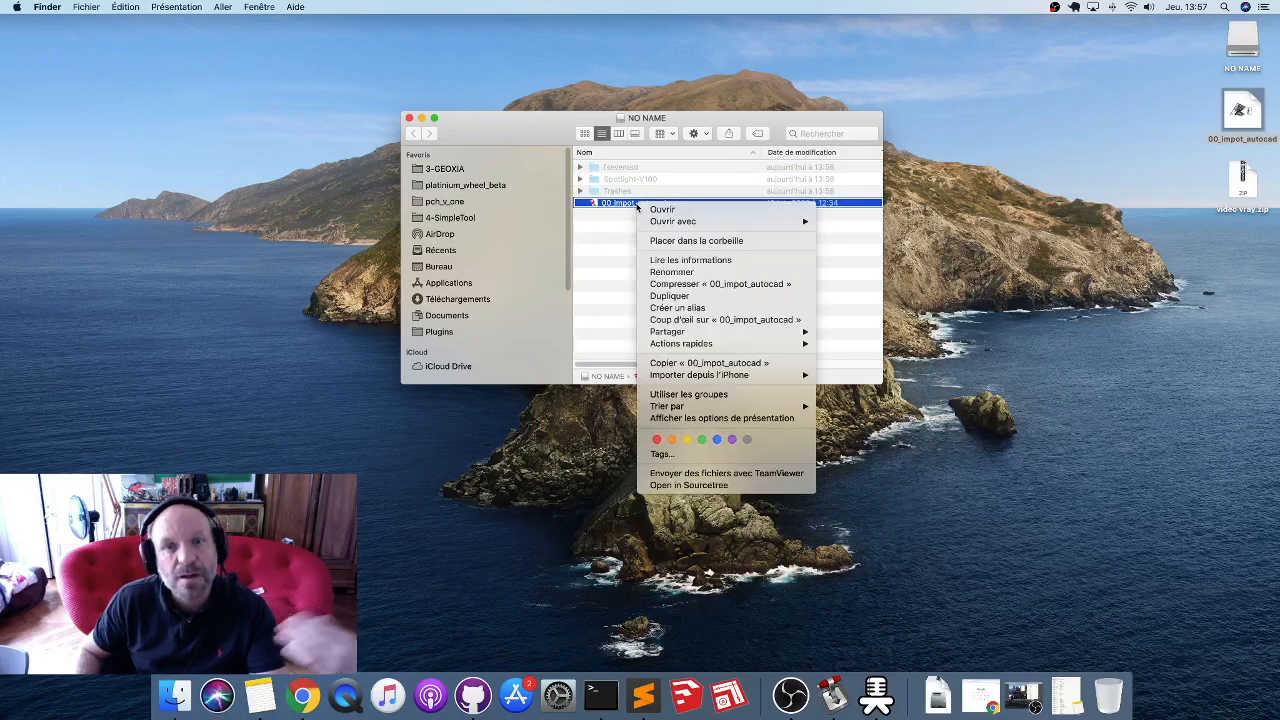
left_click(716, 242)
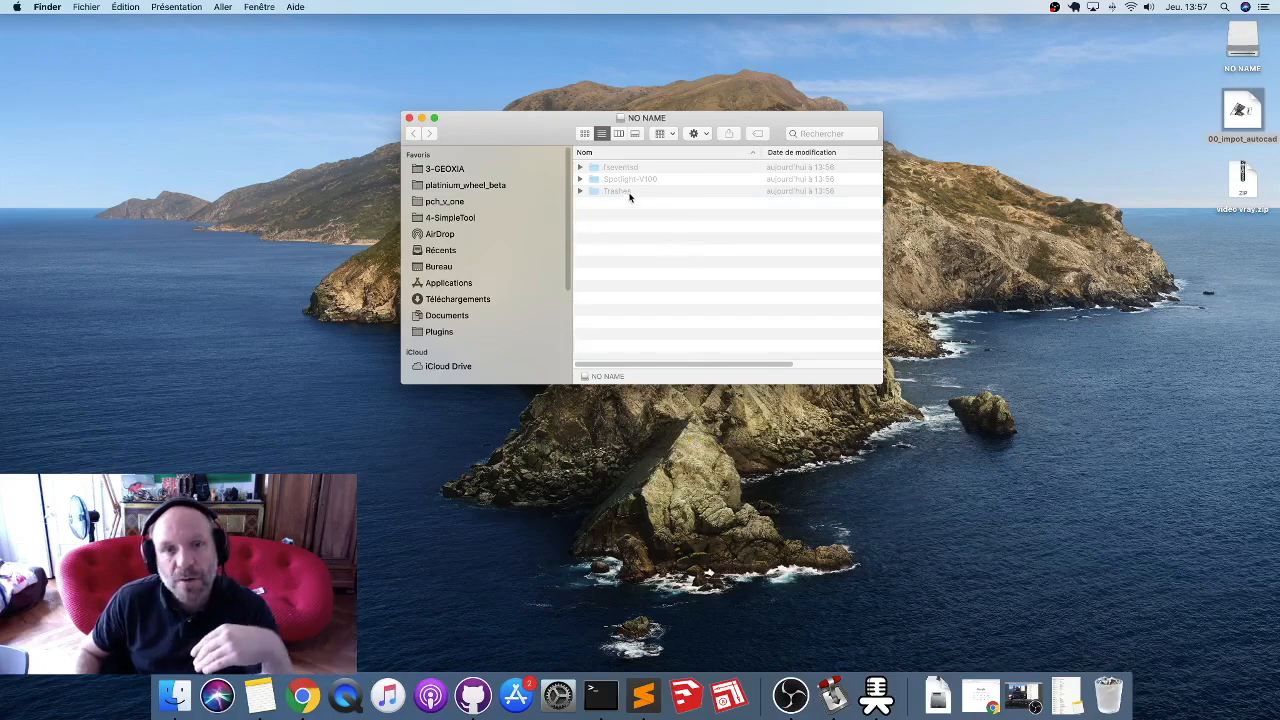
Expand the drive's Trashes folder and its trash subfolder to inspect their contents, and collapse both.
left_click(581, 191)
left_click(593, 202)
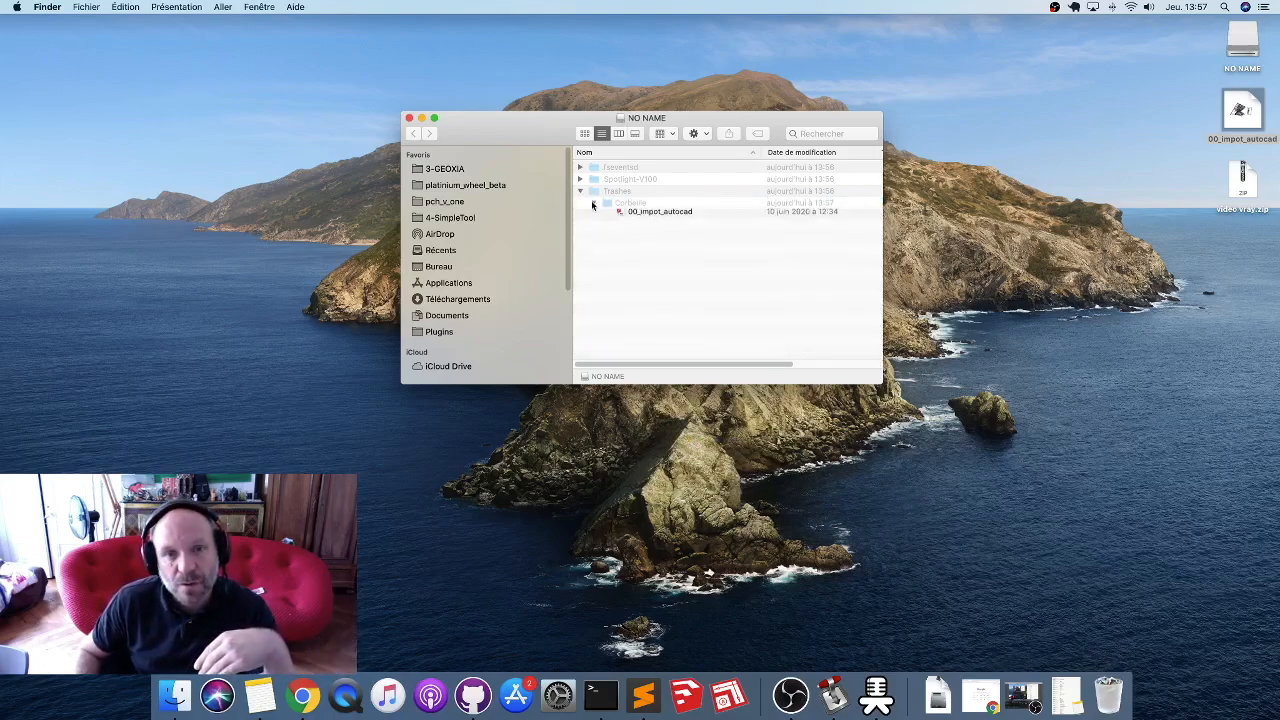
left_click(593, 203)
left_click(581, 191)
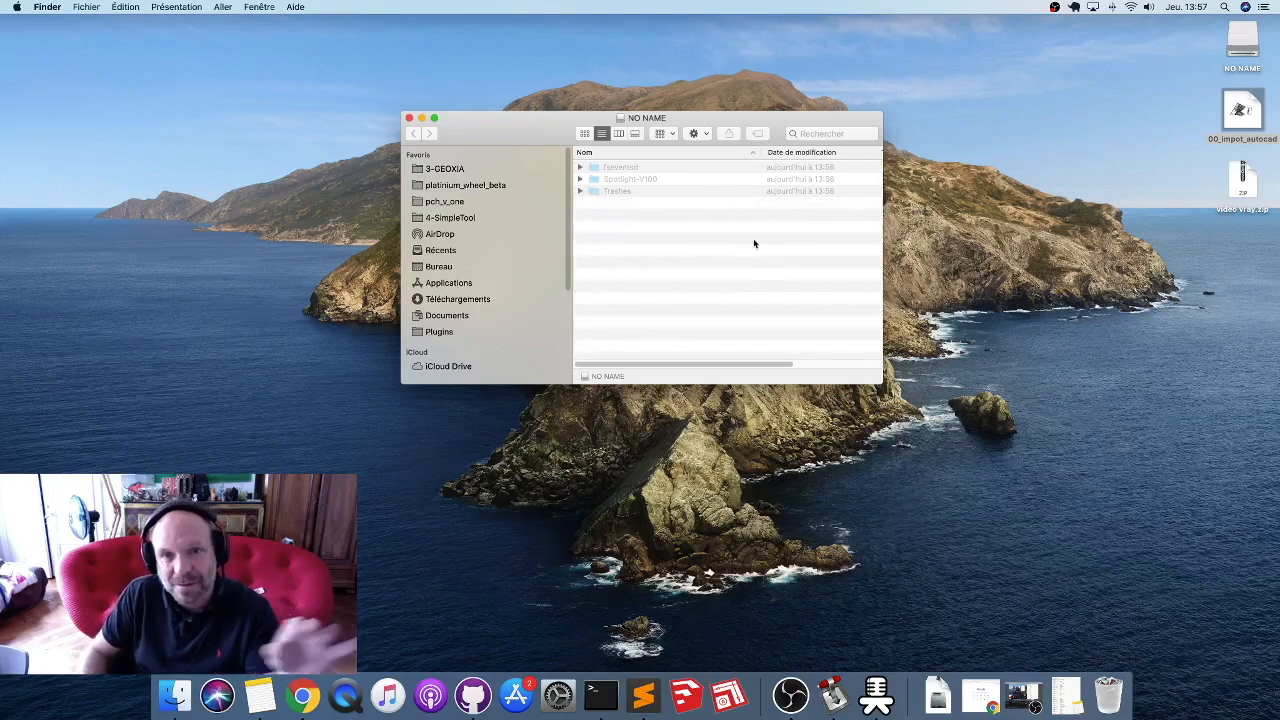
Empty the trash and confirm the permanent deletion of its items.
right_click(1109, 694)
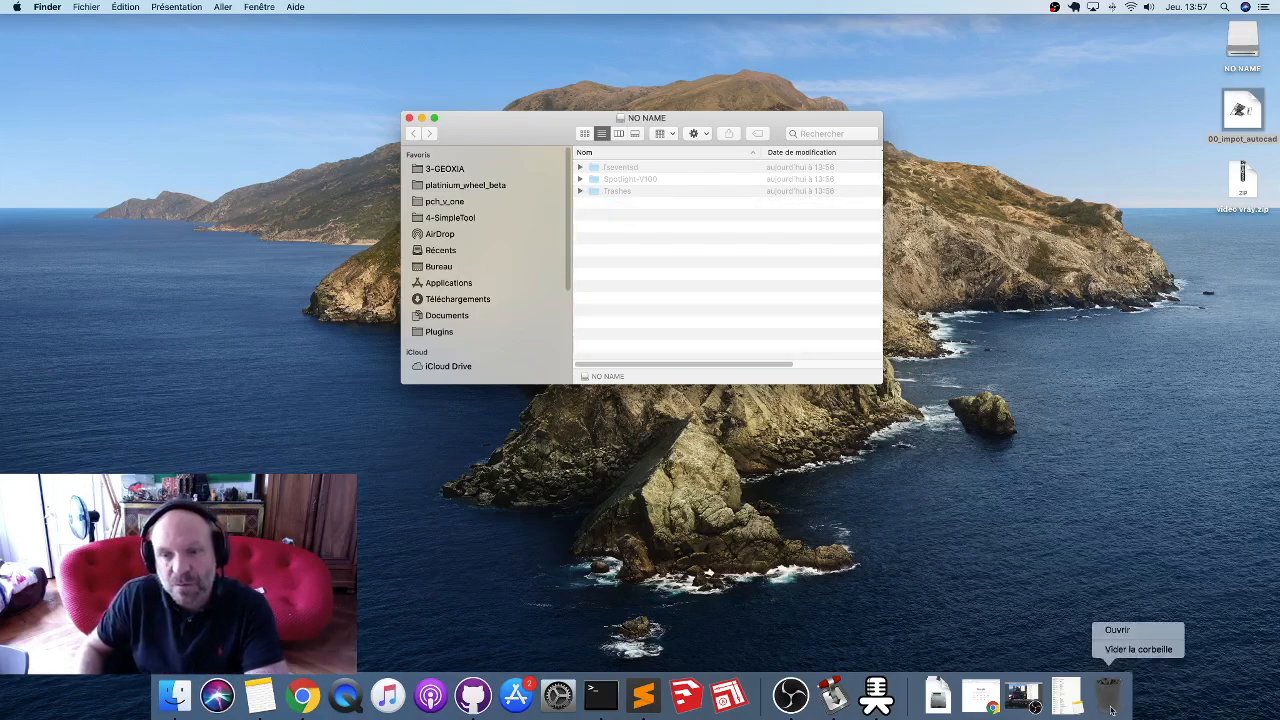
left_click(1119, 650)
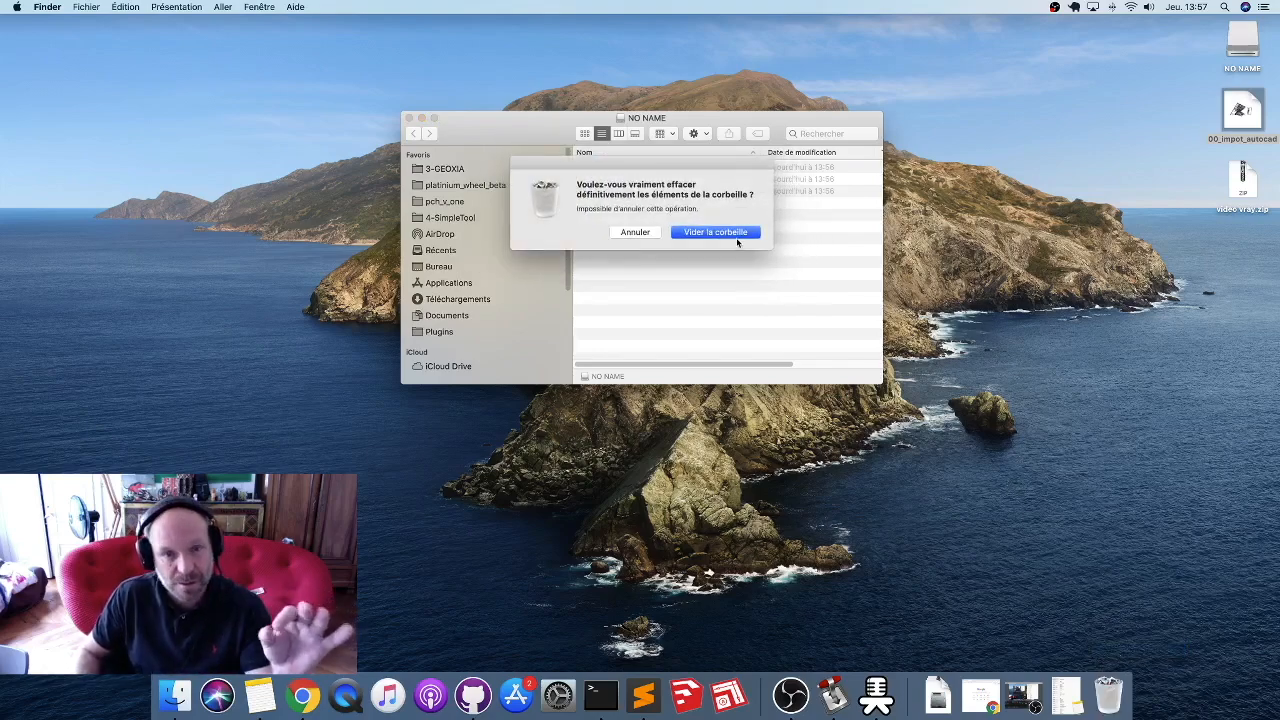
left_click(731, 240)
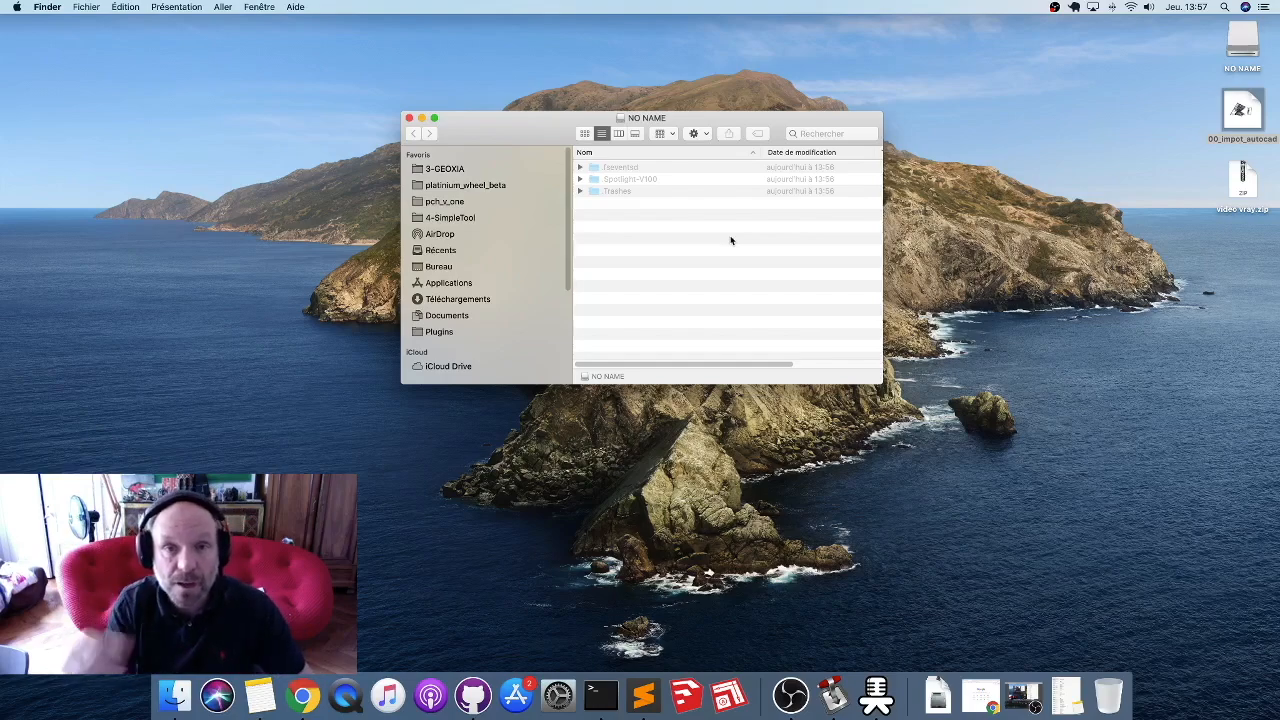
Check the drive's Trashes folder again and eject the NO NAME drive from the desktop.
left_click(581, 191)
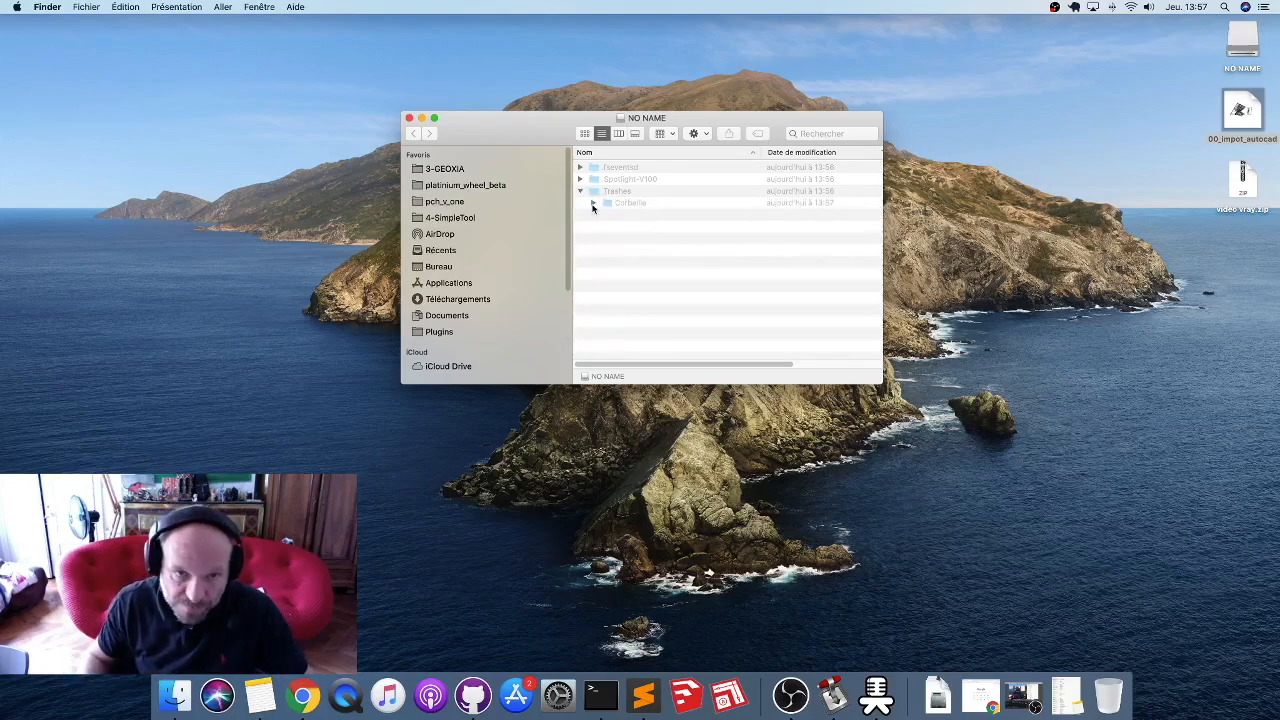
left_click(581, 191)
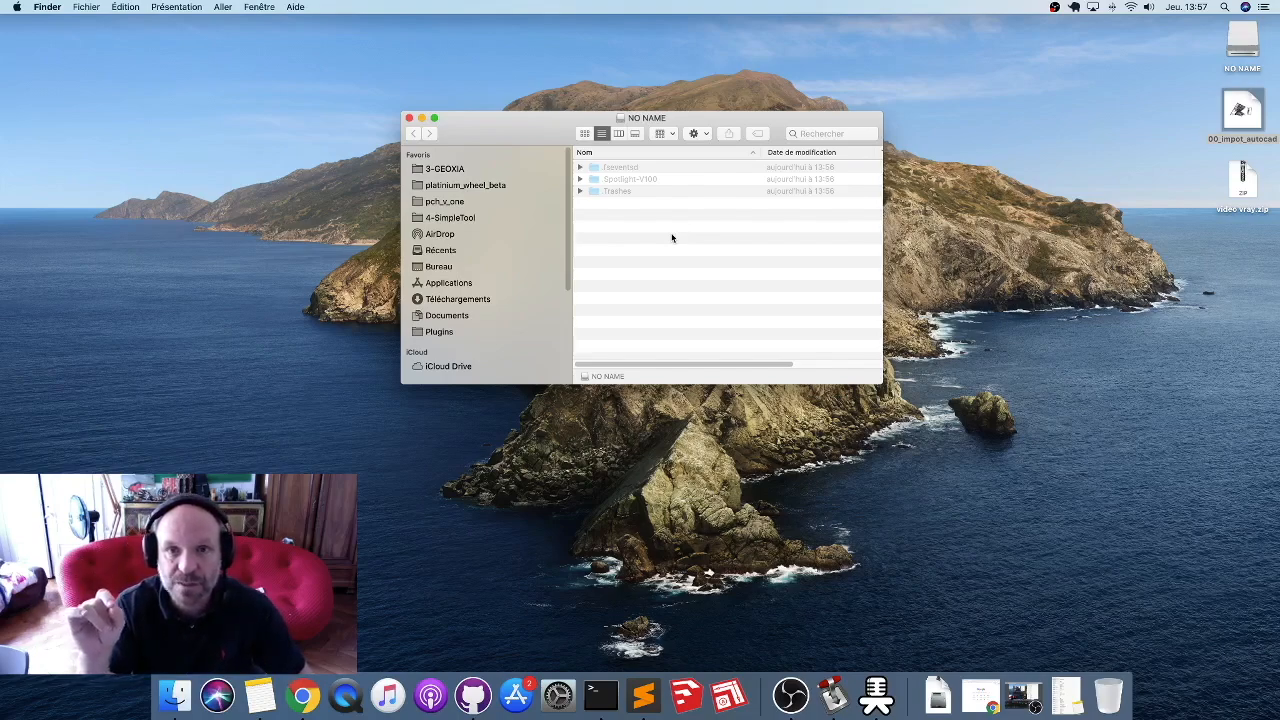
right_click(1238, 42)
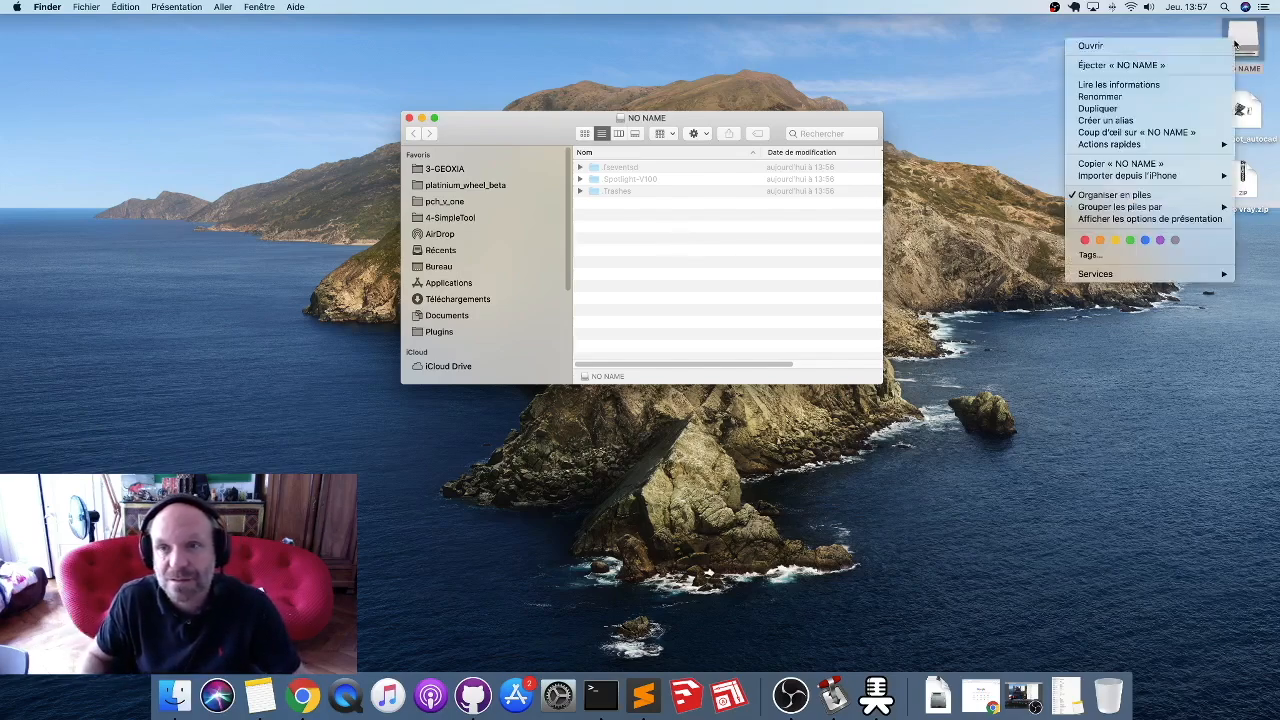
left_click(1177, 65)
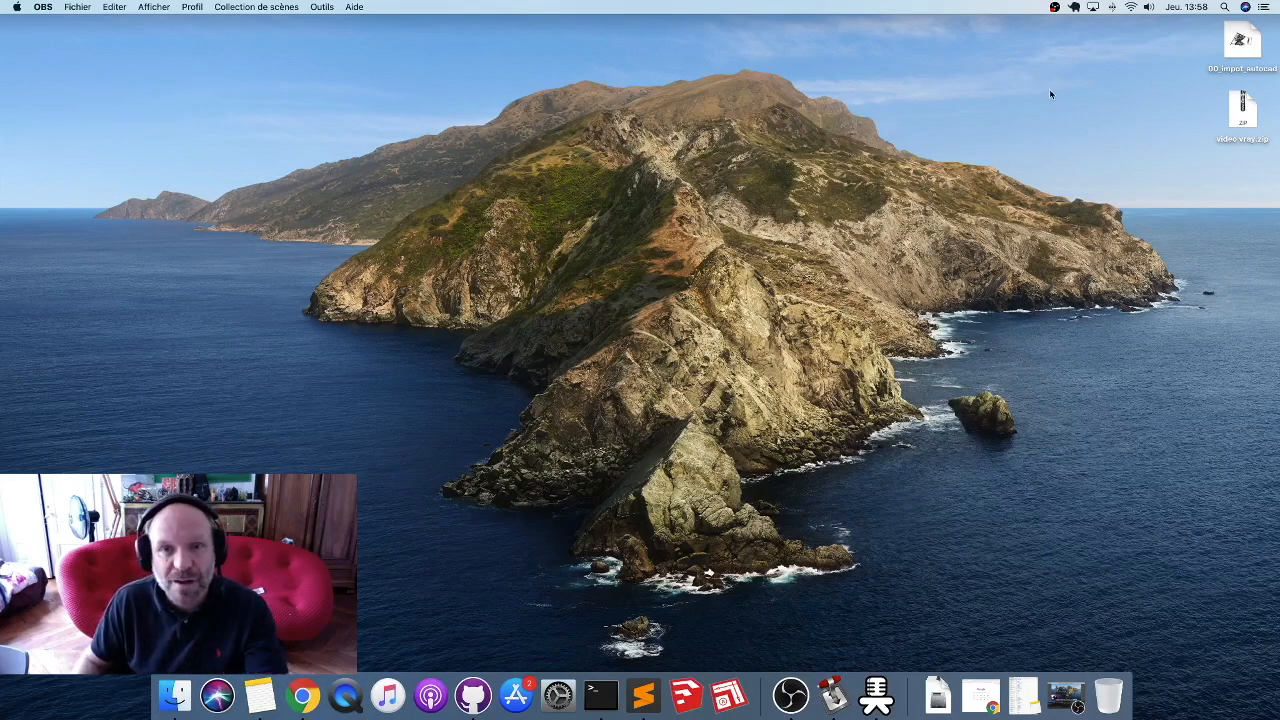
Ask Siri to calculate 18 + 47 - 285 + 18 - 7 and close its answer.
left_click(1245, 8)
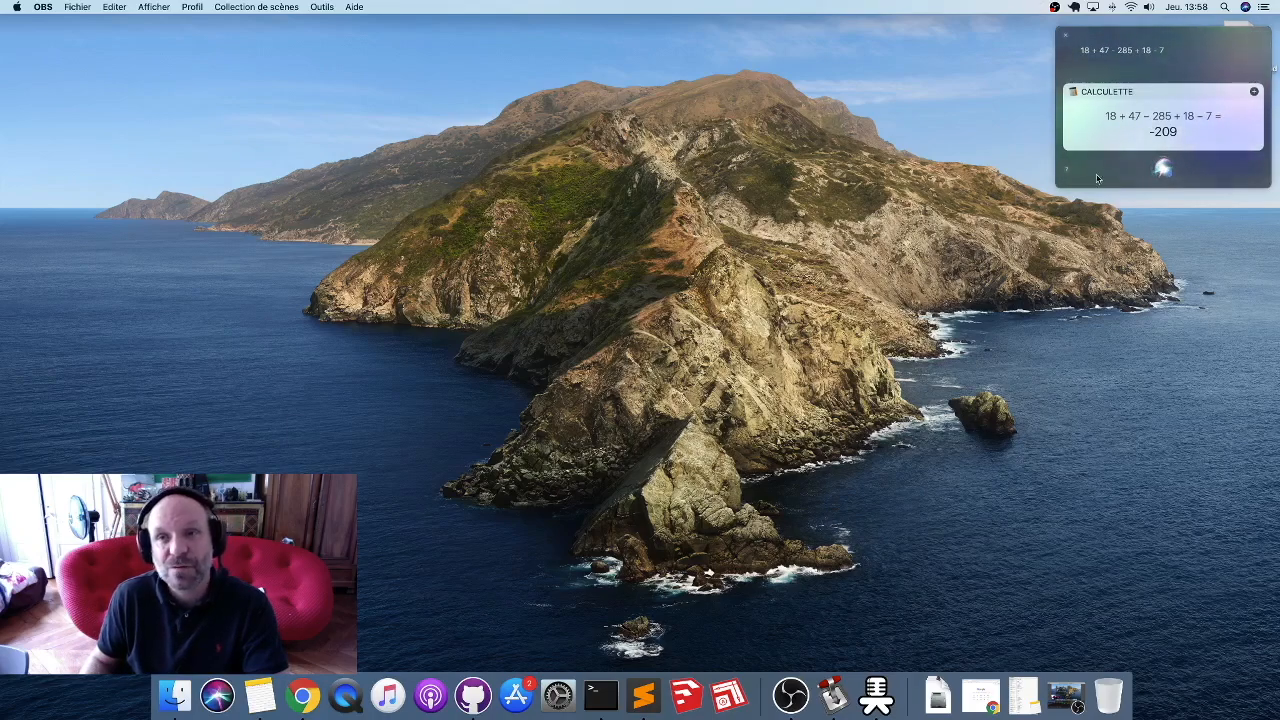
left_click(1066, 36)
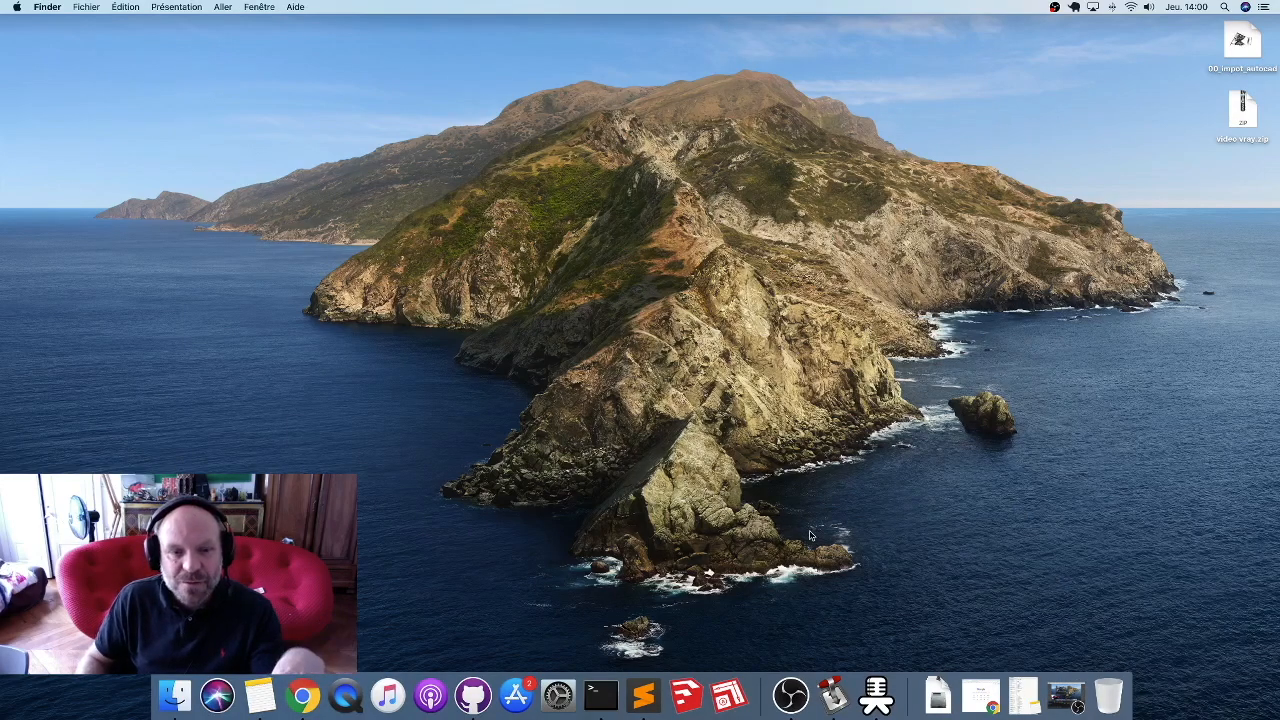
Switch to Notes, create an empty note and go back to the "Tuto pc / Mac" note.
left_click(268, 690)
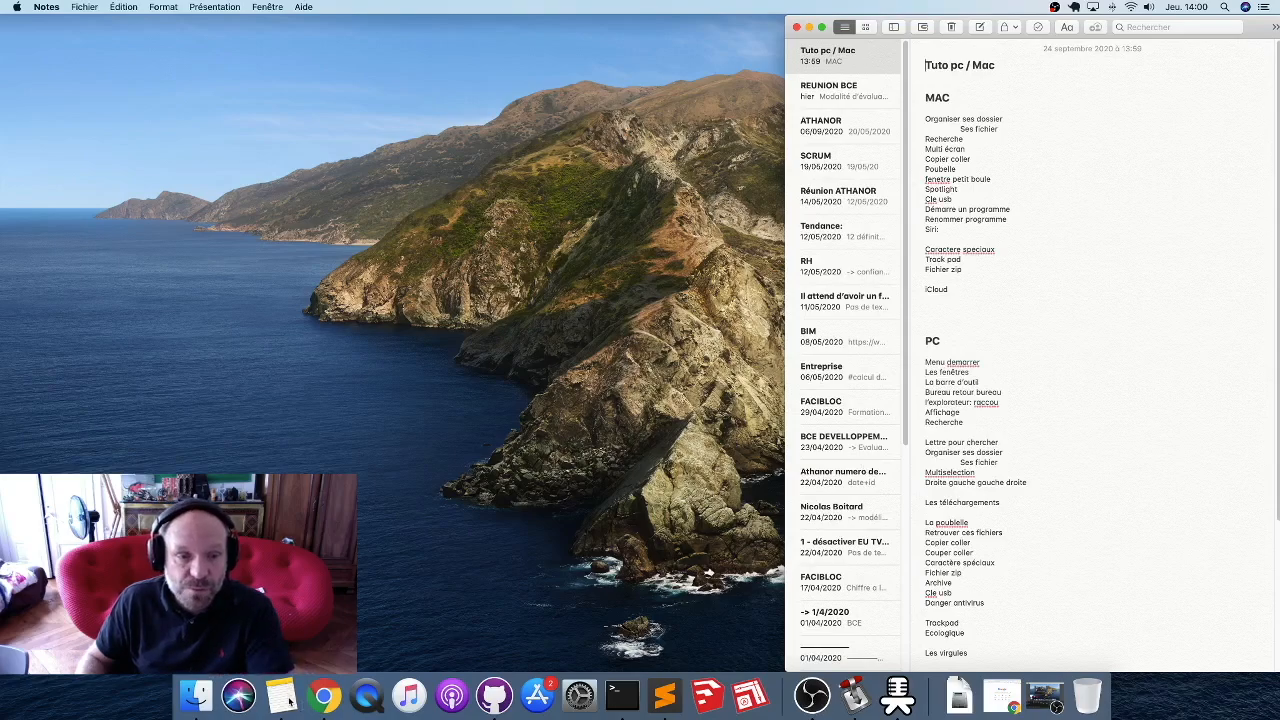
left_click(982, 31)
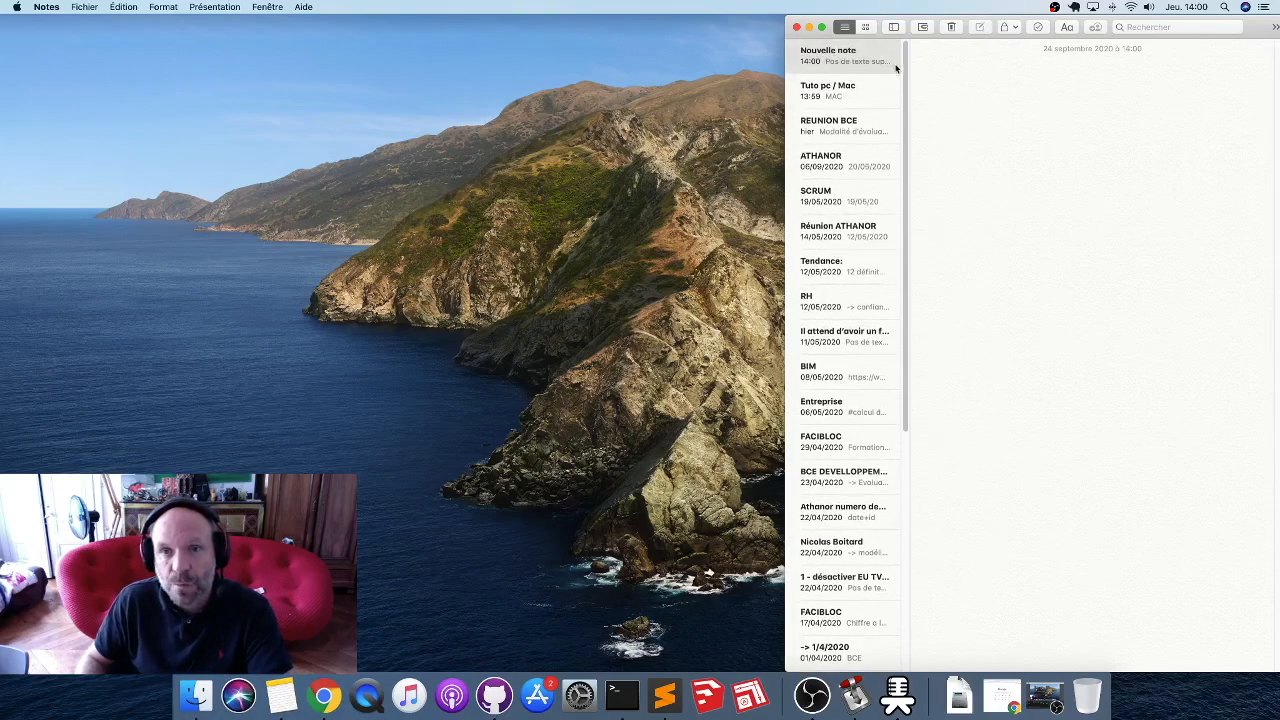
left_click(866, 86)
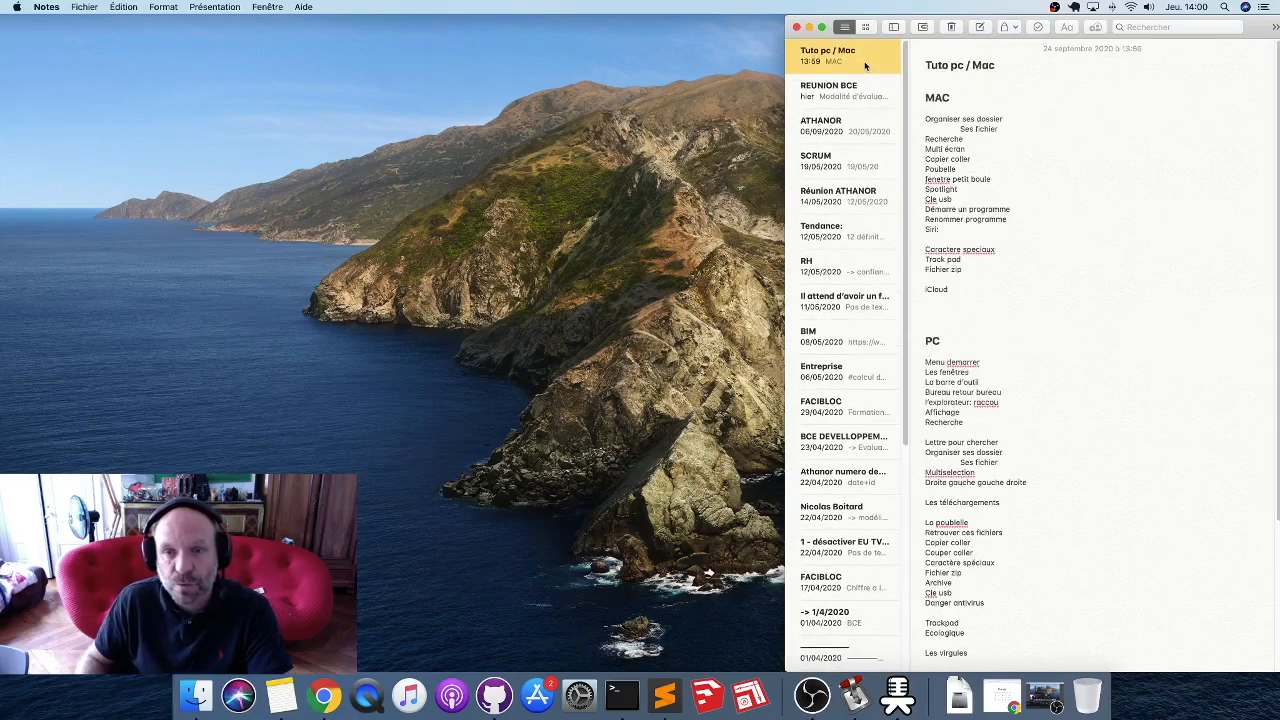
Create a note titled "Qsdfkljbnqsfknsdnklf" with the short filler lines Sdgdf, Gs, Gsdf, Fsd and Fg below it.
left_click(982, 31)
type("qsdfkljbnqsfknsdnklf")
key("Return")
type("Sdgdf Gs Gsdf Fsd fg")
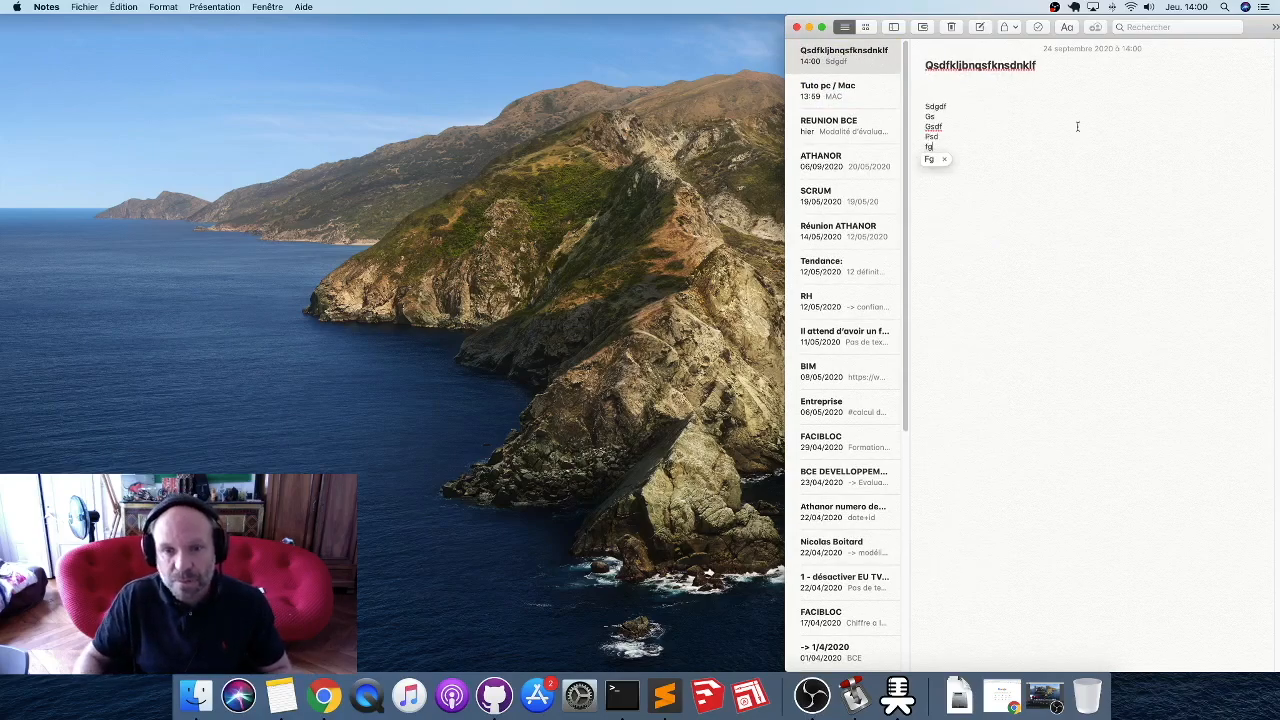
scroll(866, 358, "down", 3)
scroll(866, 358, "up", 3)
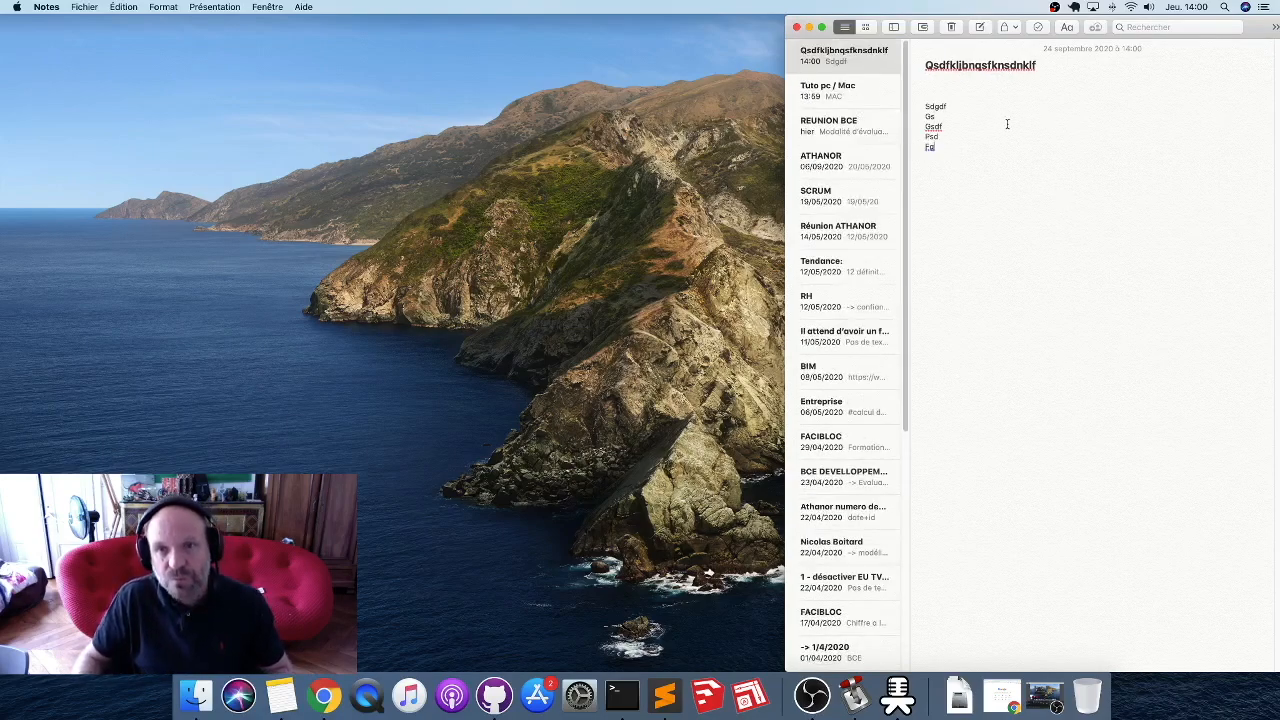
Replace the filler lines under the new note's title with the special characters @-_.
left_click_drag(1001, 166, 917, 94)
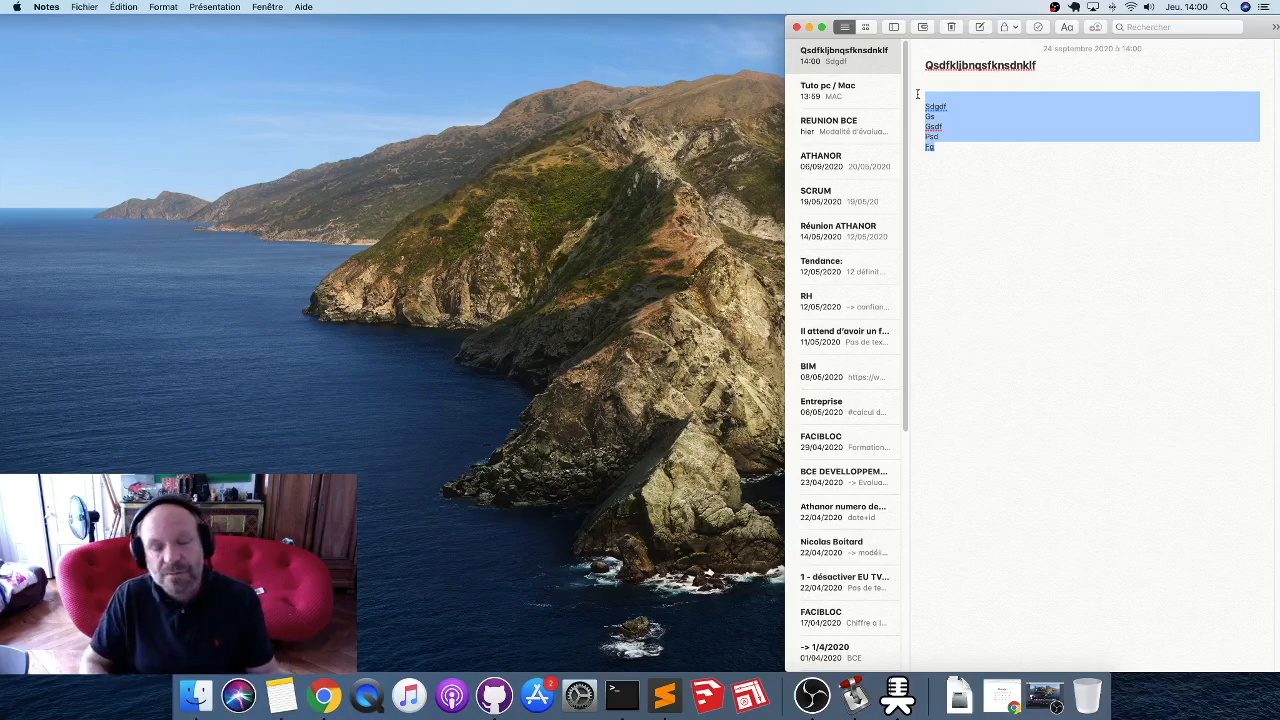
key("BackSpace")
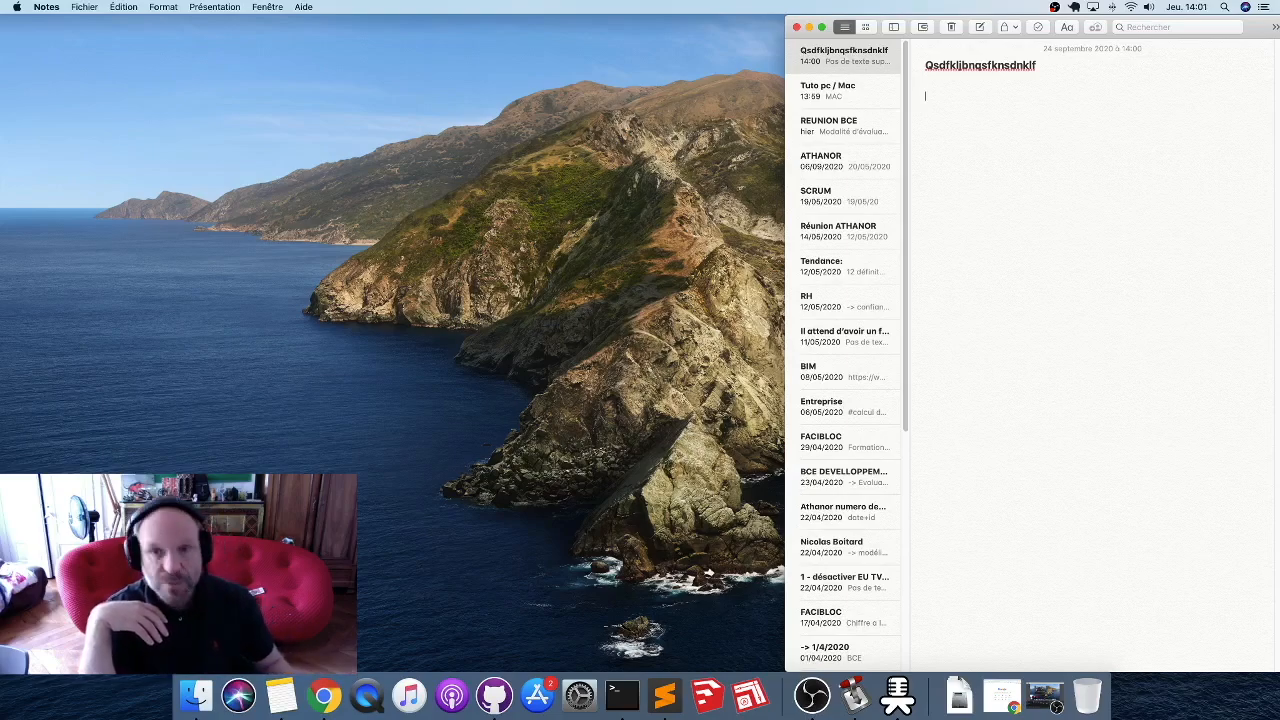
type("@-_")
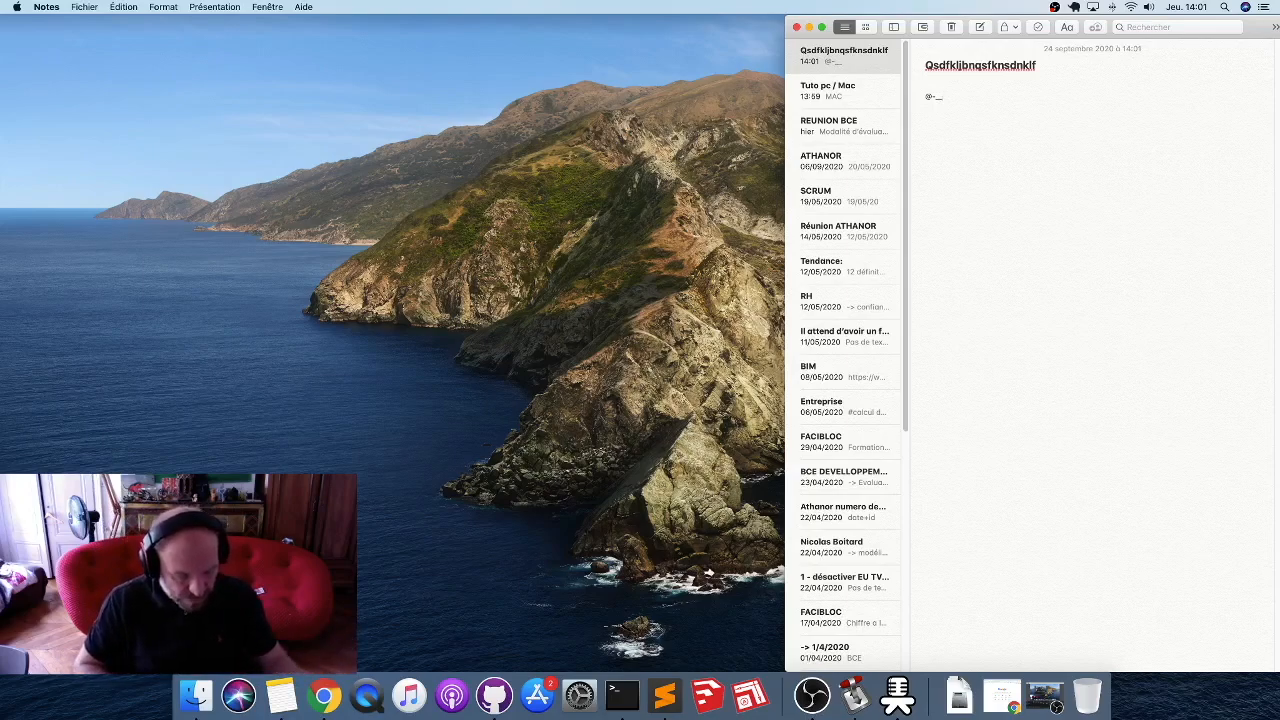
Add vertical bars and square brackets after the special characters @-_ in the note.
key("super+shift+l")
type("||||[")
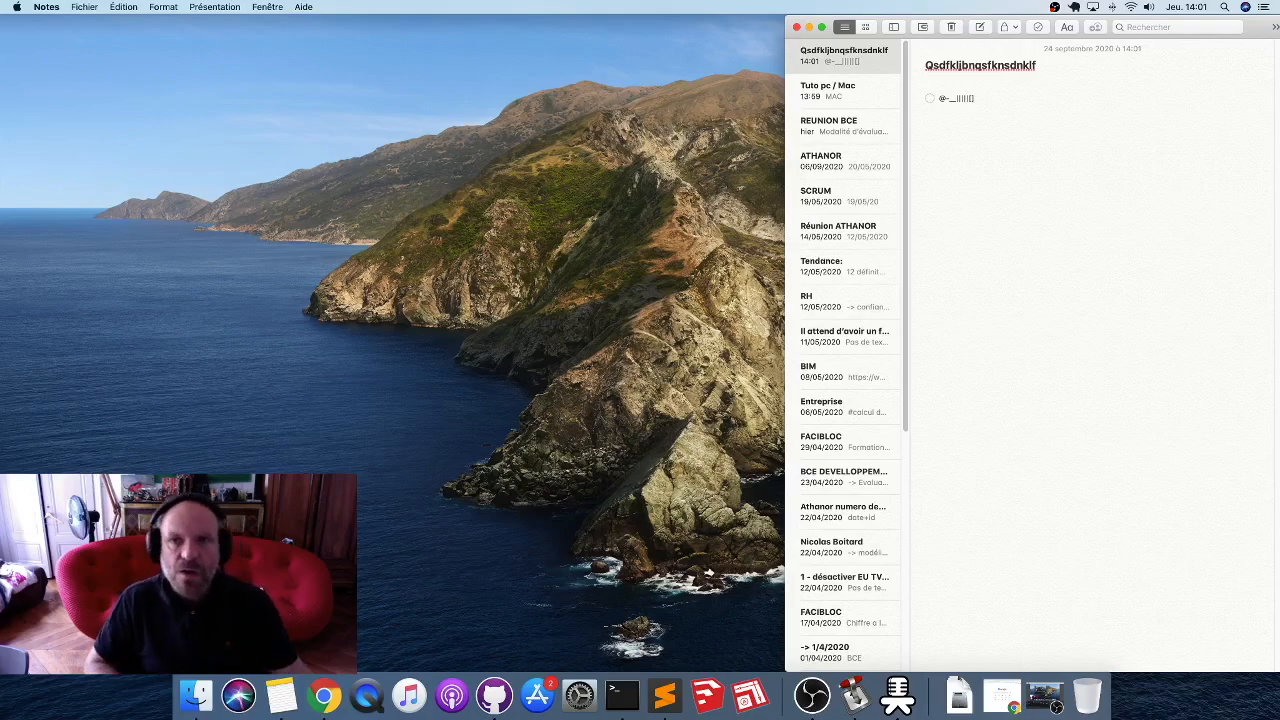
key("ctrl+Up")
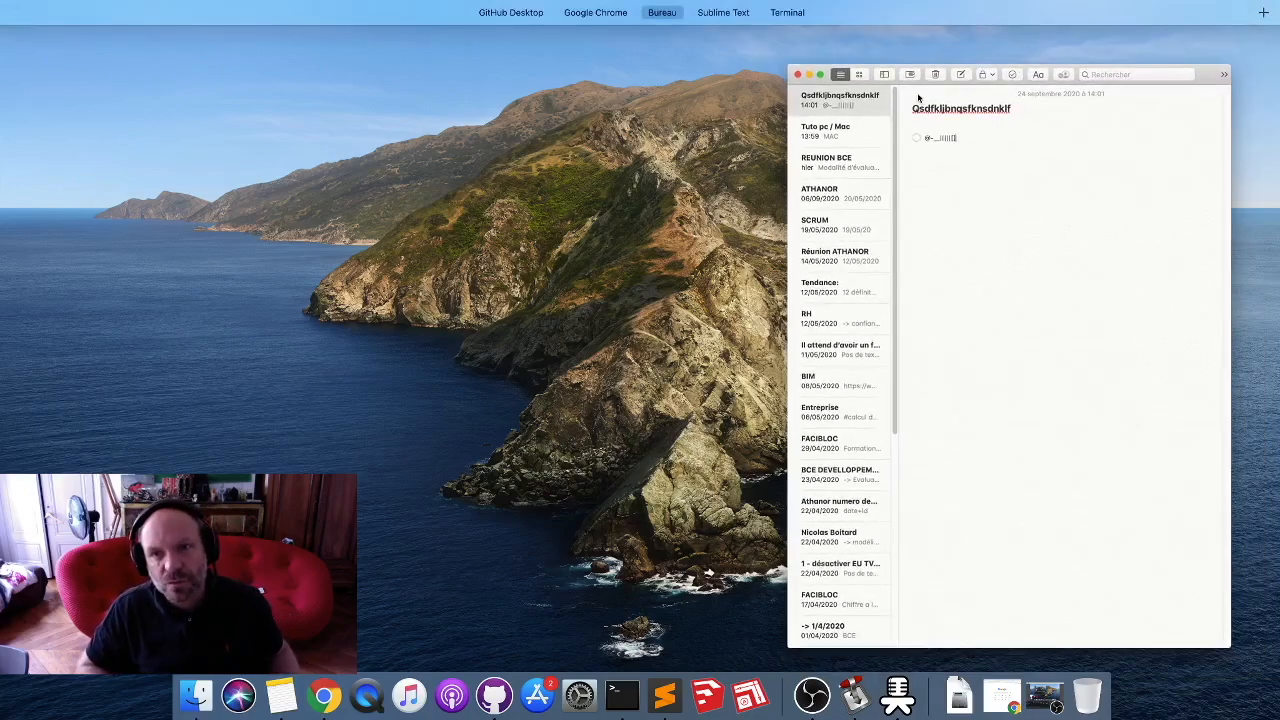
key("ctrl+Up")
Delete the special-character line and its checklist marker so only the note's title remains.
key("shift+Up")
key("BackSpace")
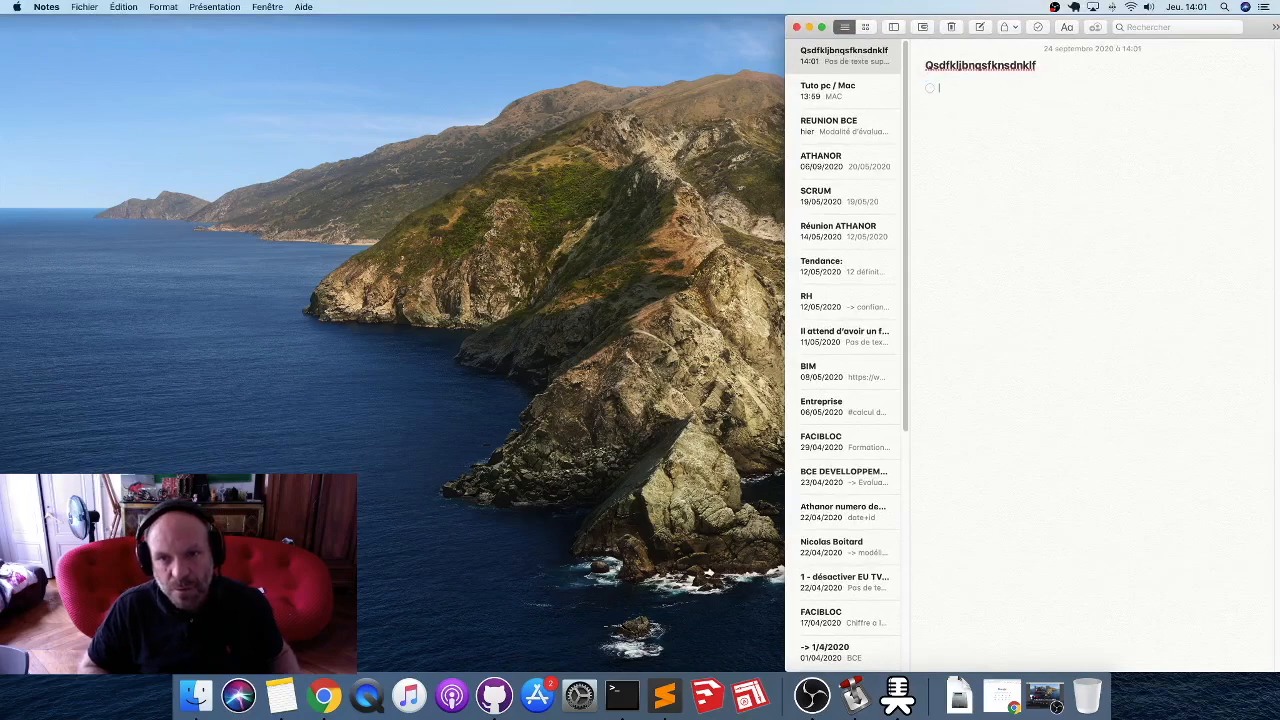
key("BackSpace")
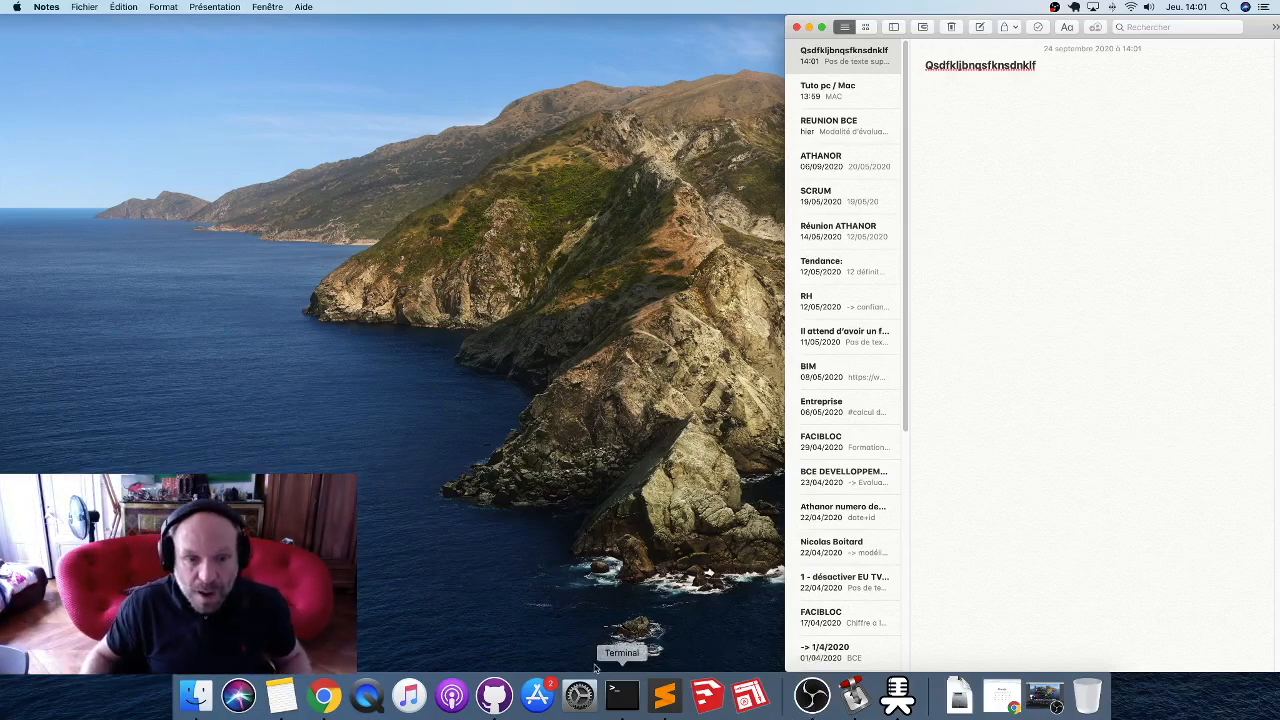
Copy the files (SP200x10).skp and #6 sefaira from Récents in Finder to the desktop, minimizing the Notes window.
left_click(188, 702)
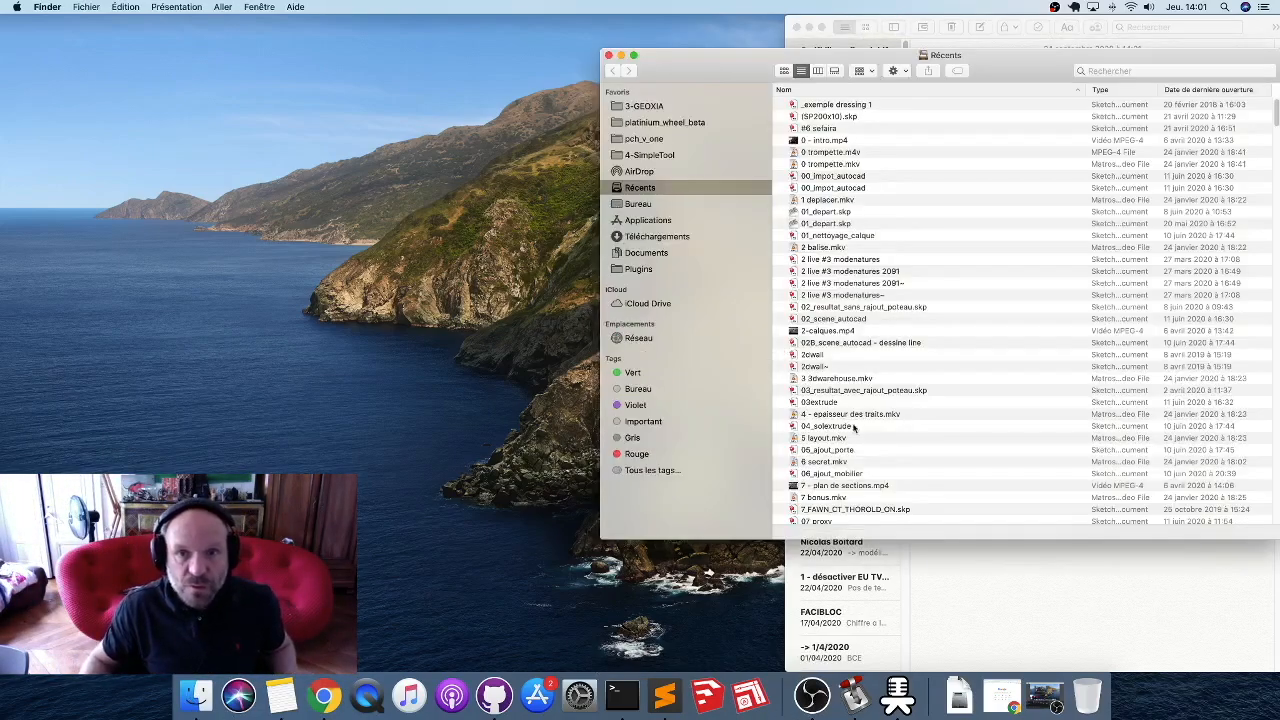
left_click_drag(723, 68, 448, 110)
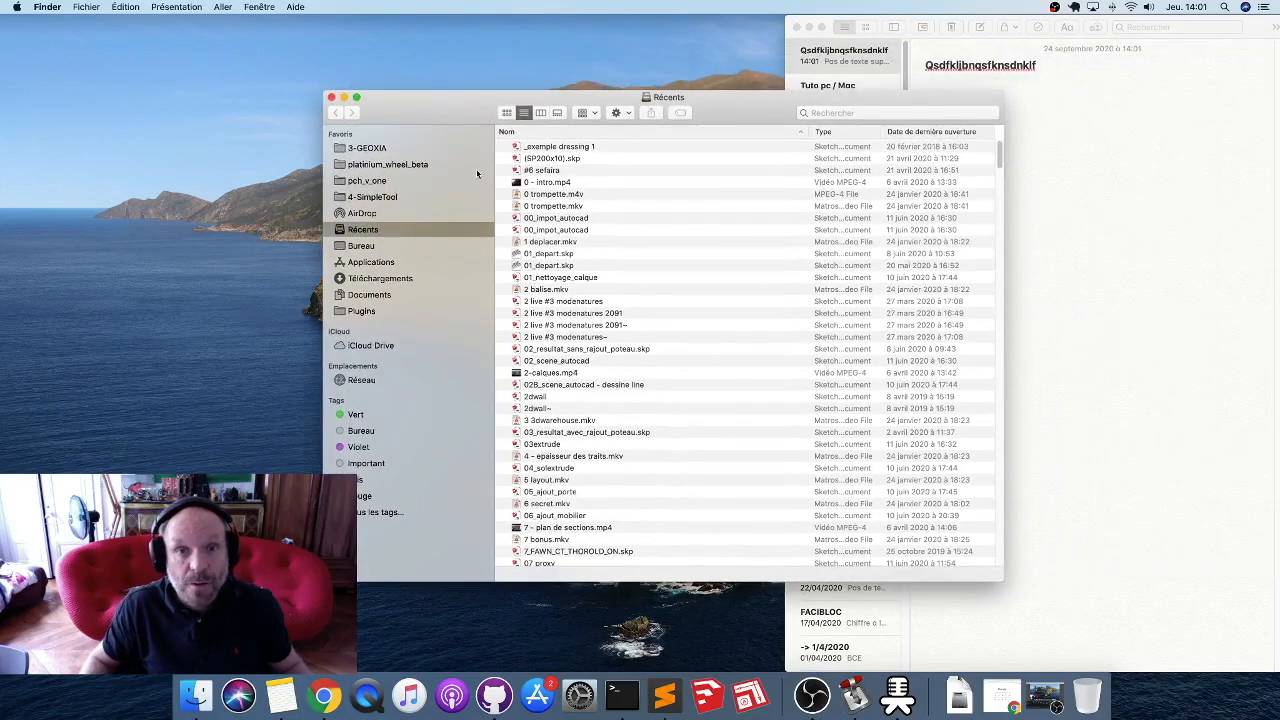
left_click(575, 158)
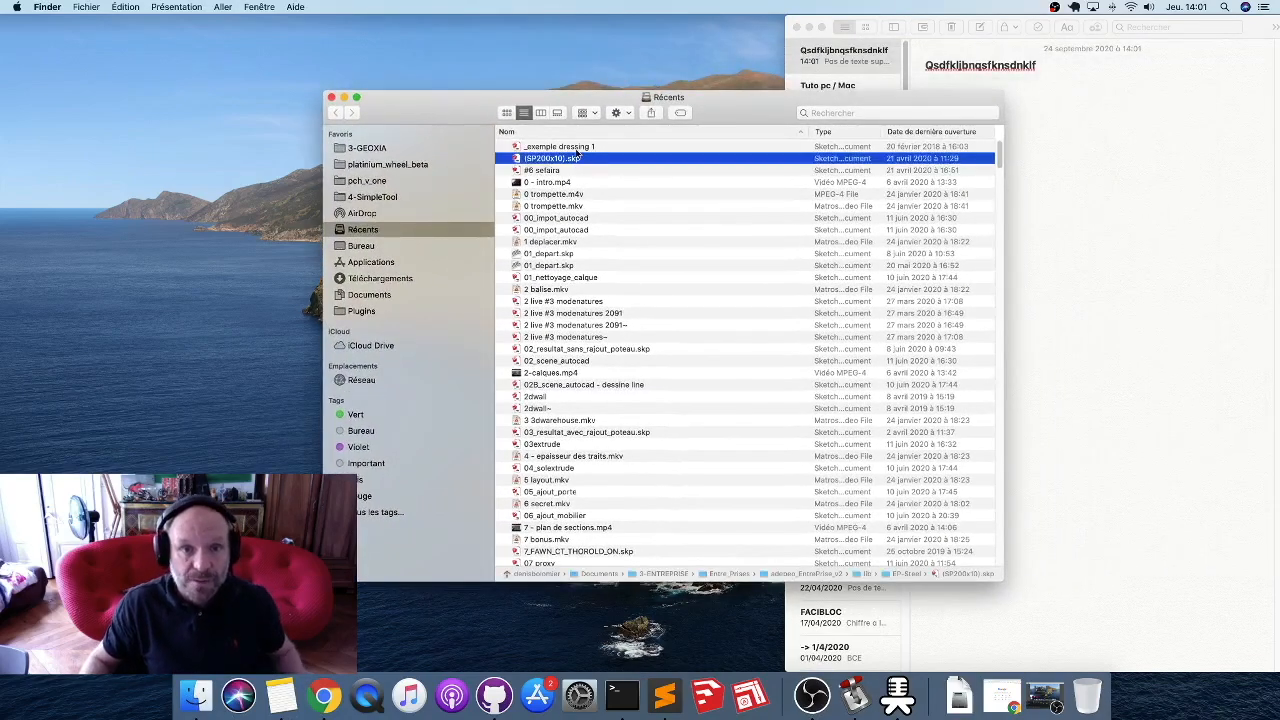
left_click(545, 172, "shift")
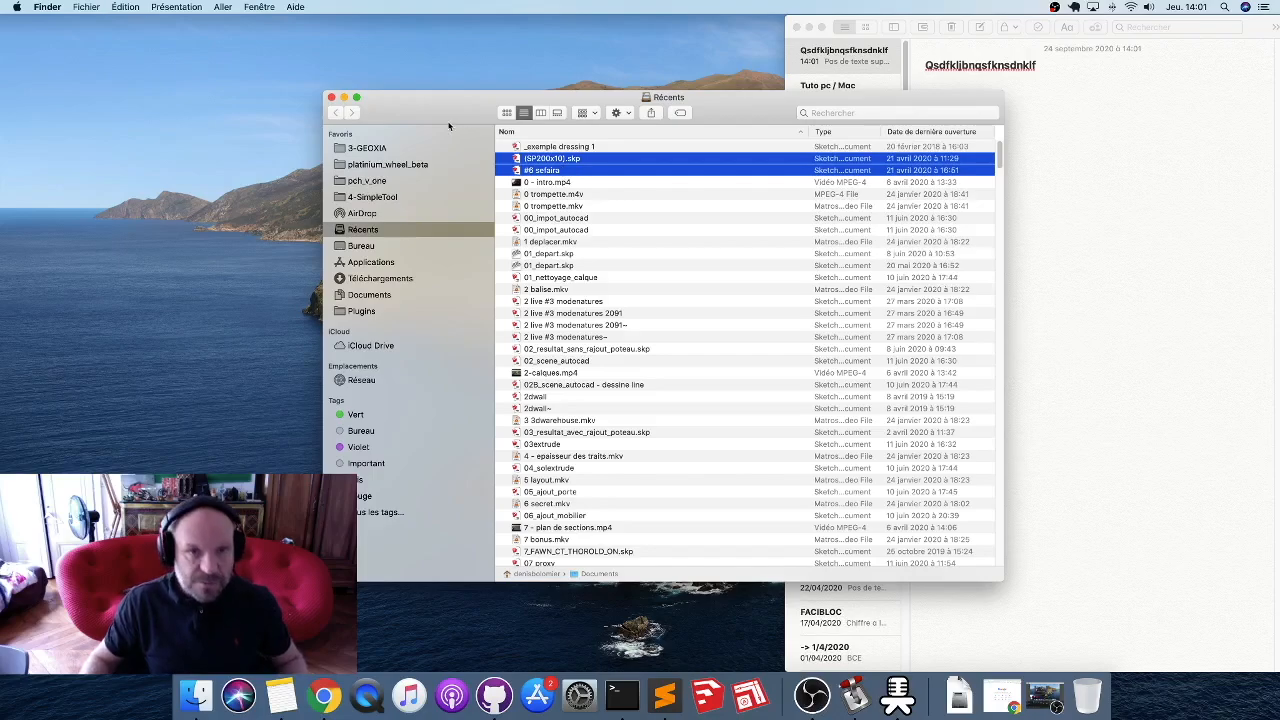
left_click_drag(454, 113, 124, 163)
right_click(337, 152)
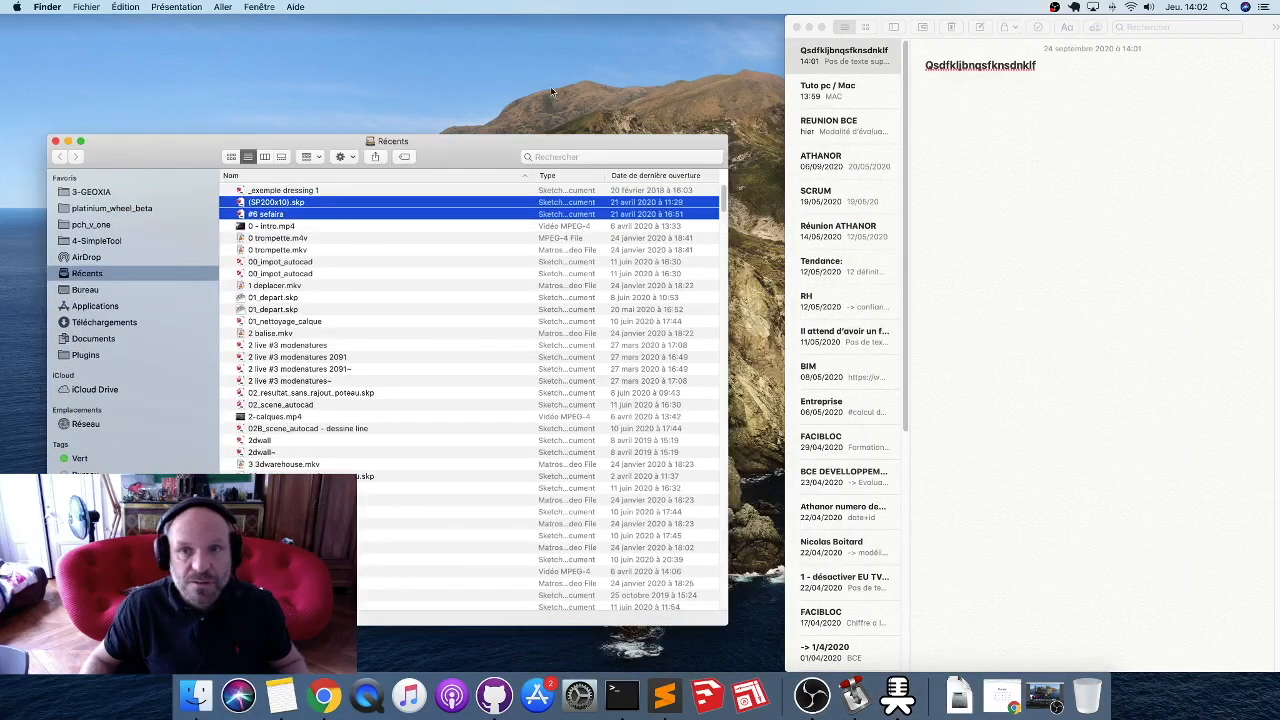
left_click(809, 26)
left_click(1230, 134)
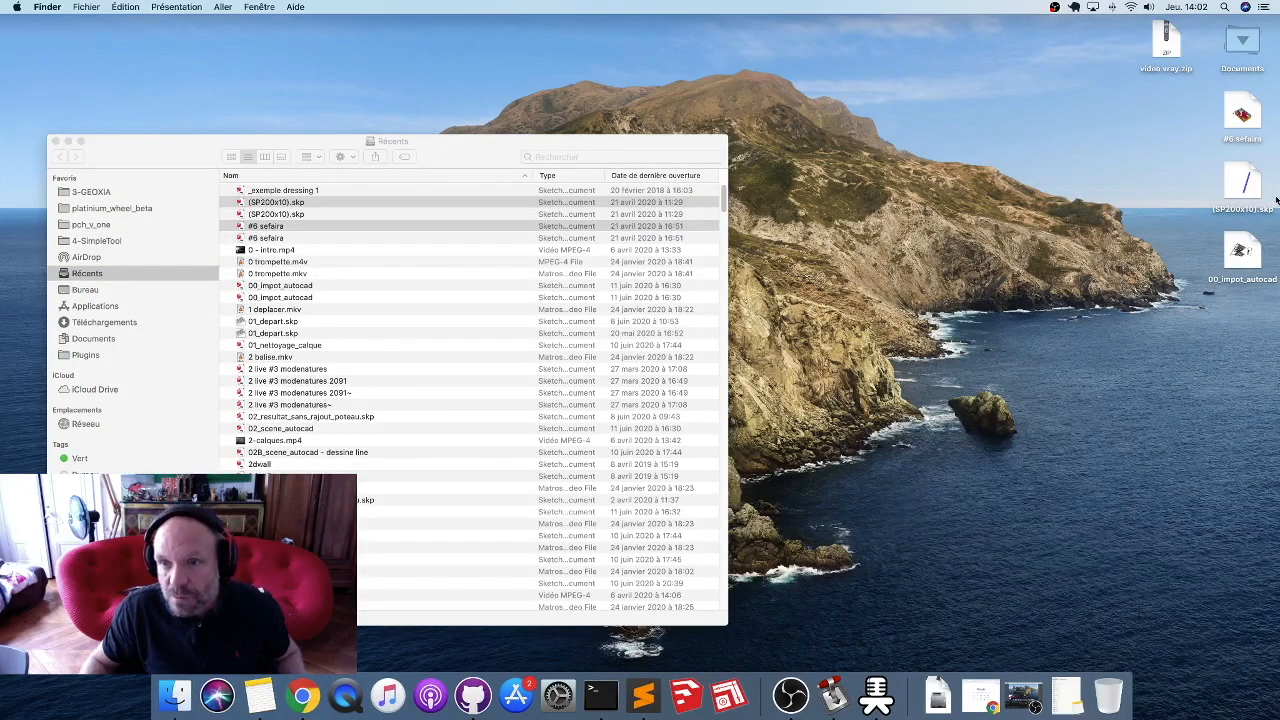
Compress the desktop files #6 sefaira, (SP200x10).skp and 00_impot_autocad into one zip archive.
left_click_drag(1250, 318, 1242, 100)
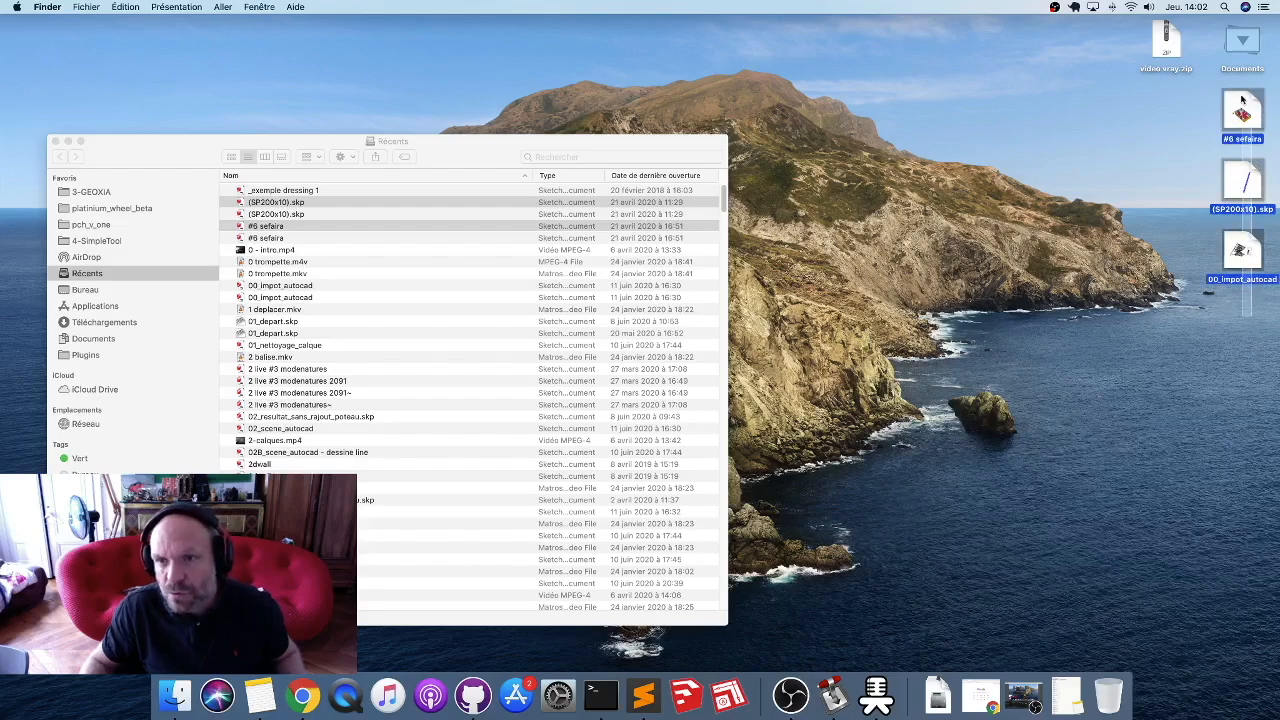
right_click(1241, 98)
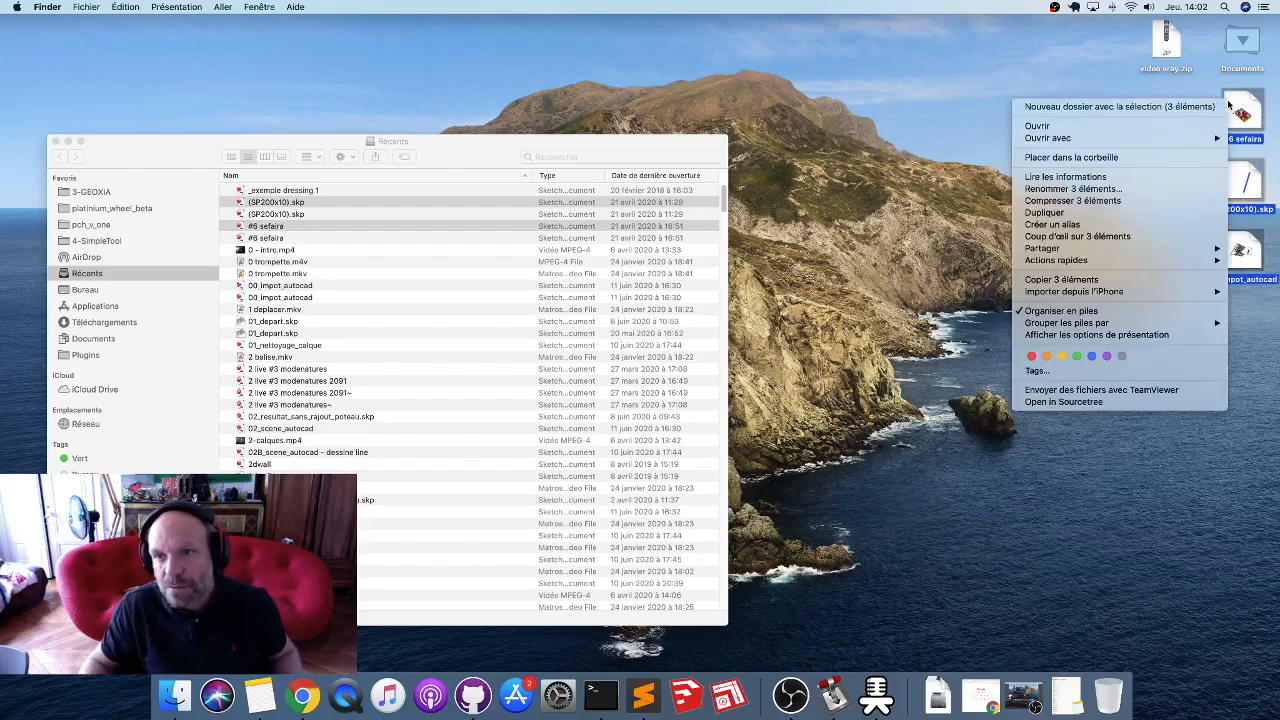
left_click(1160, 200)
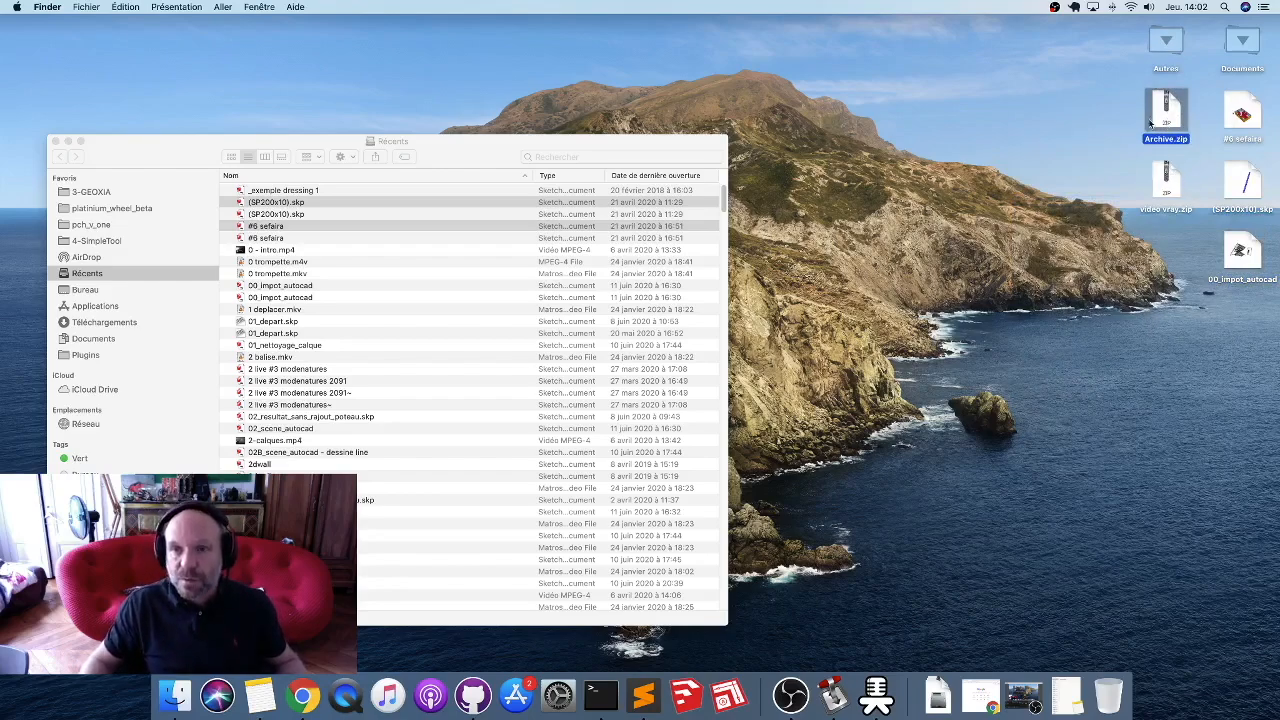
left_click(1051, 140)
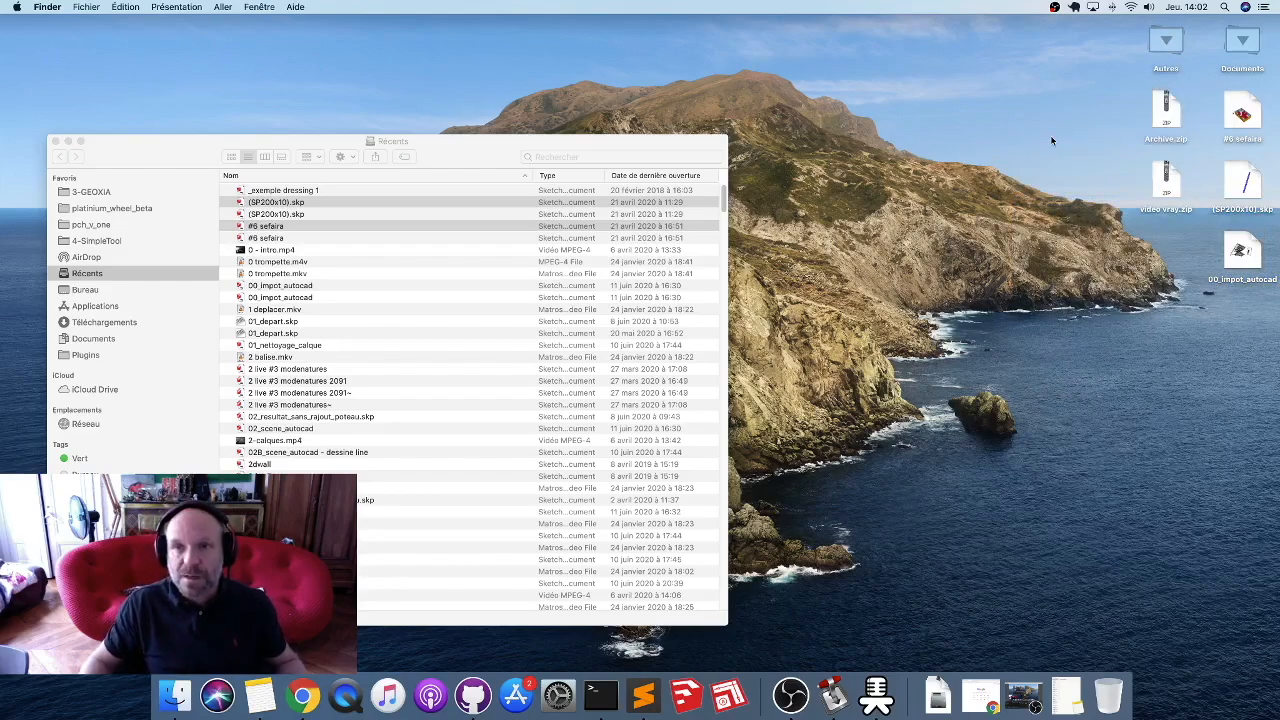
Extract Archive.zip on the desktop, open the extracted folder to check its files and close the Finder windows.
double_click(1167, 110)
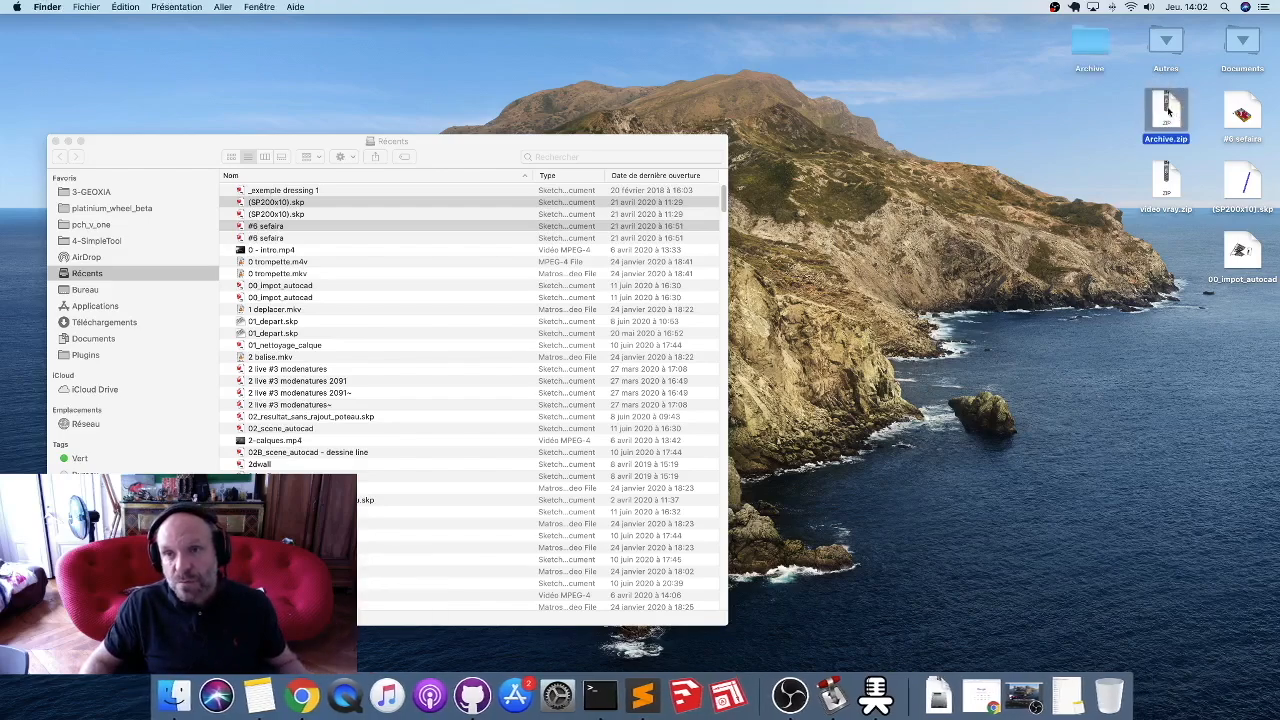
double_click(1090, 45)
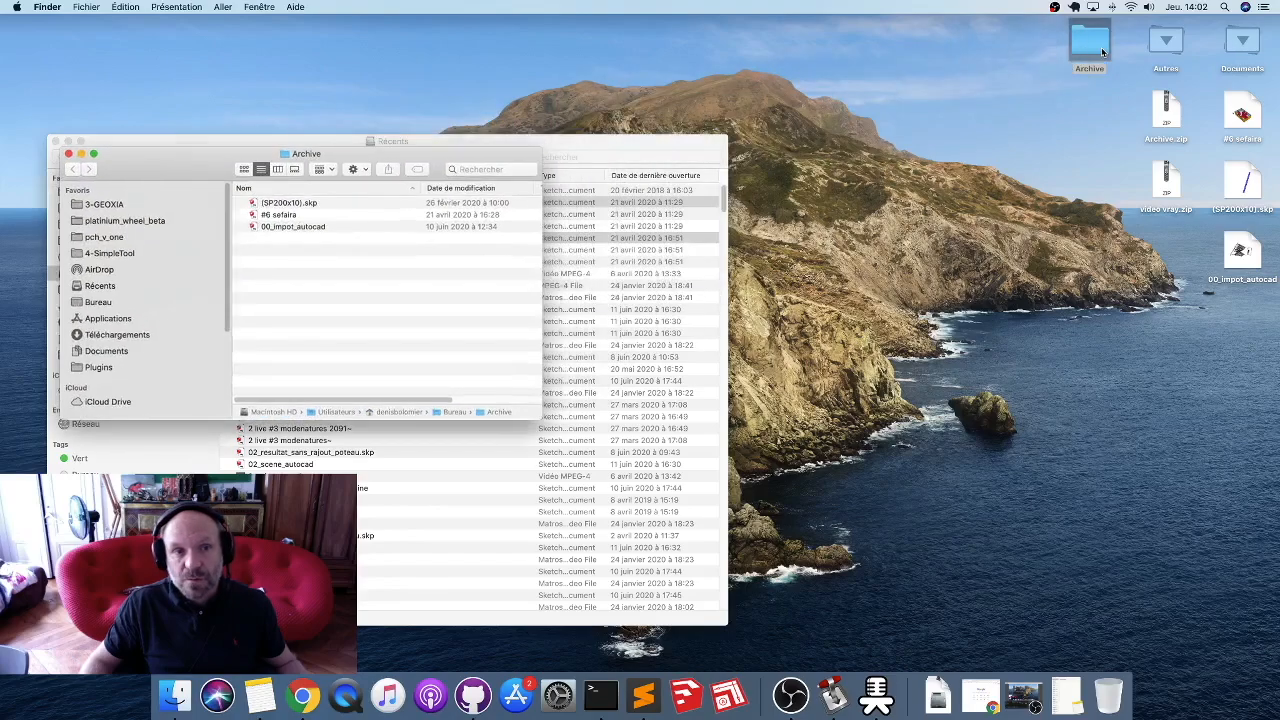
left_click(56, 141)
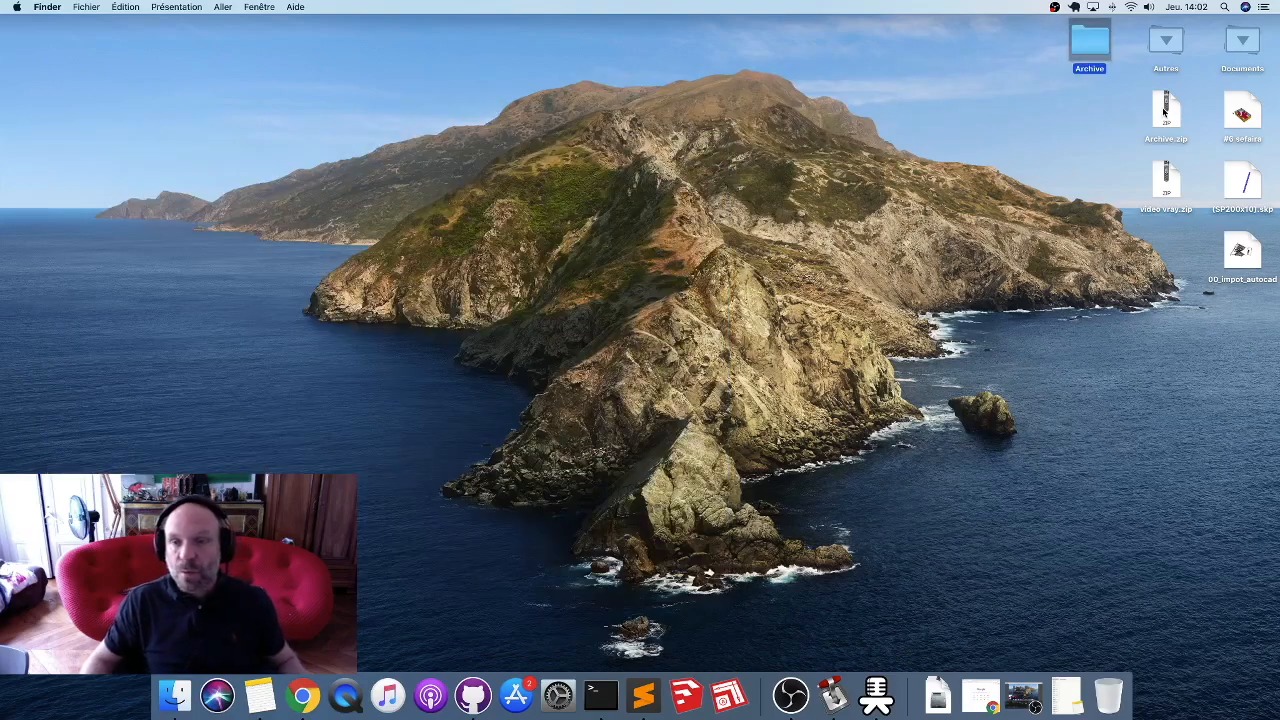
Move Archive.zip and the extracted Archive folder from the desktop to the trash.
left_click(1170, 115)
right_click(1176, 123)
left_click(1112, 160)
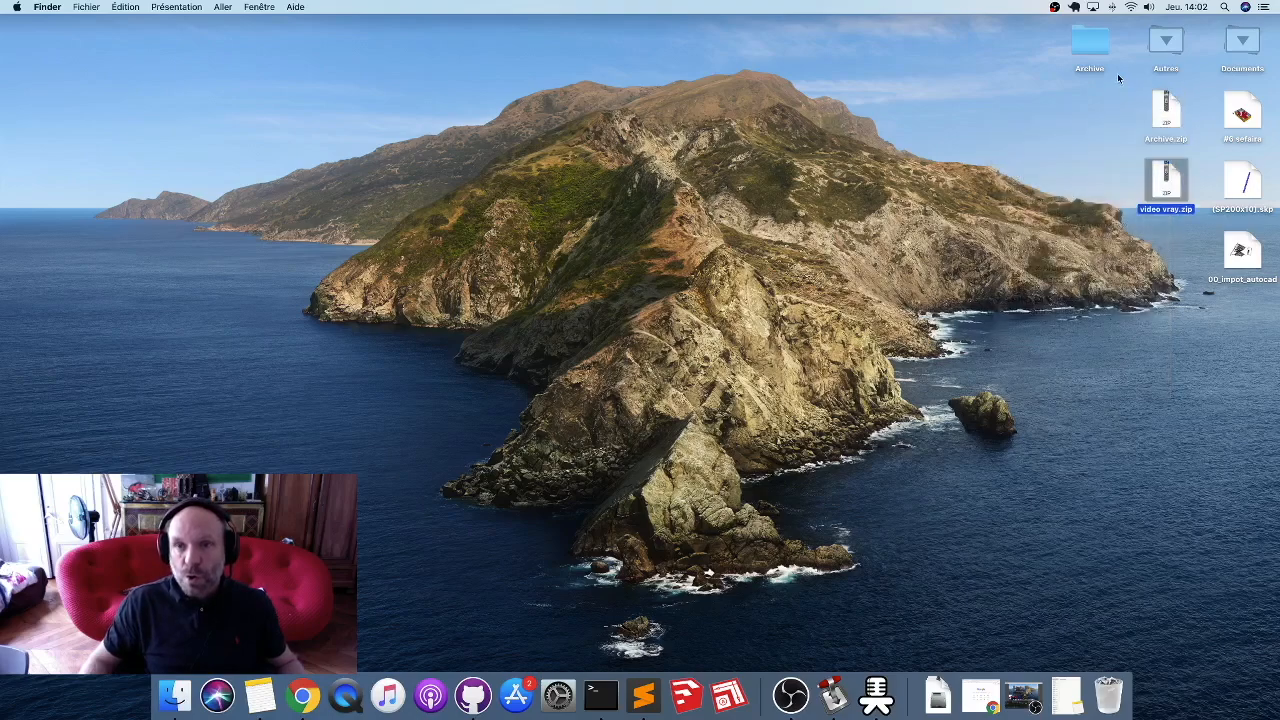
left_click(1090, 45)
right_click(1098, 36)
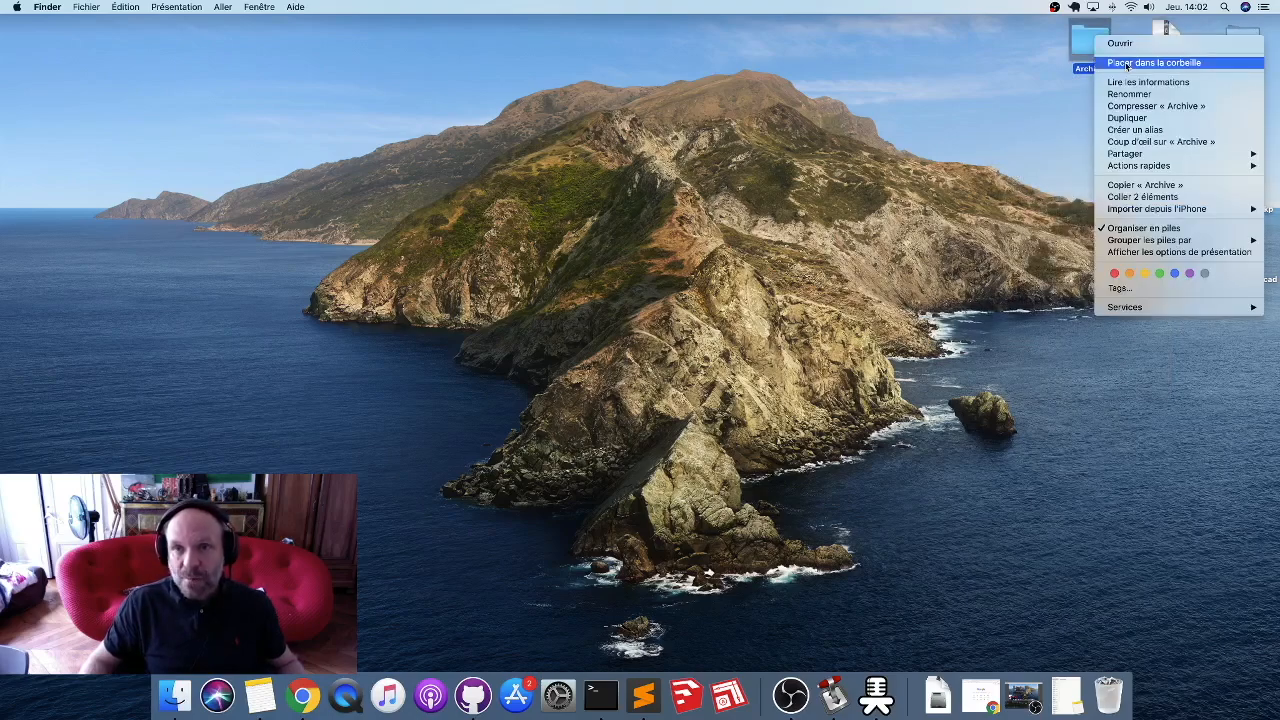
left_click(1040, 236)
key("super+BackSpace")
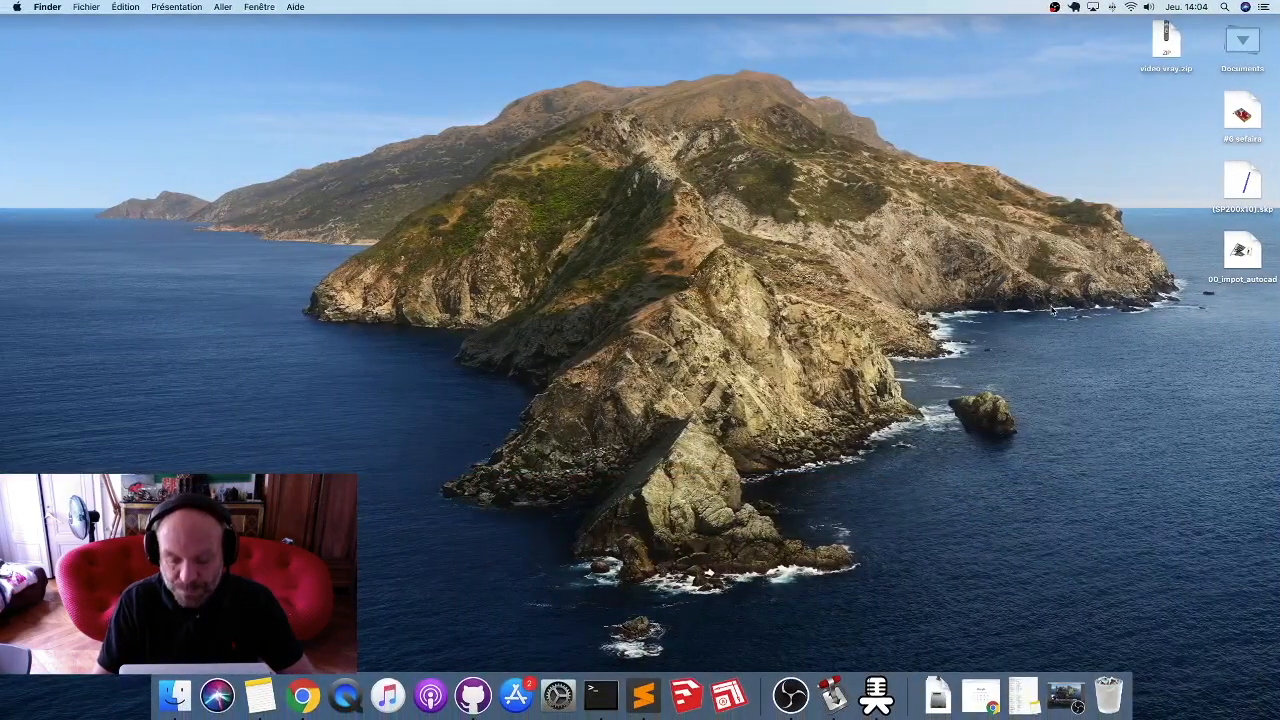
Switch to the full-screen code editor space and return to the desktop.
key("ctrl+Right")
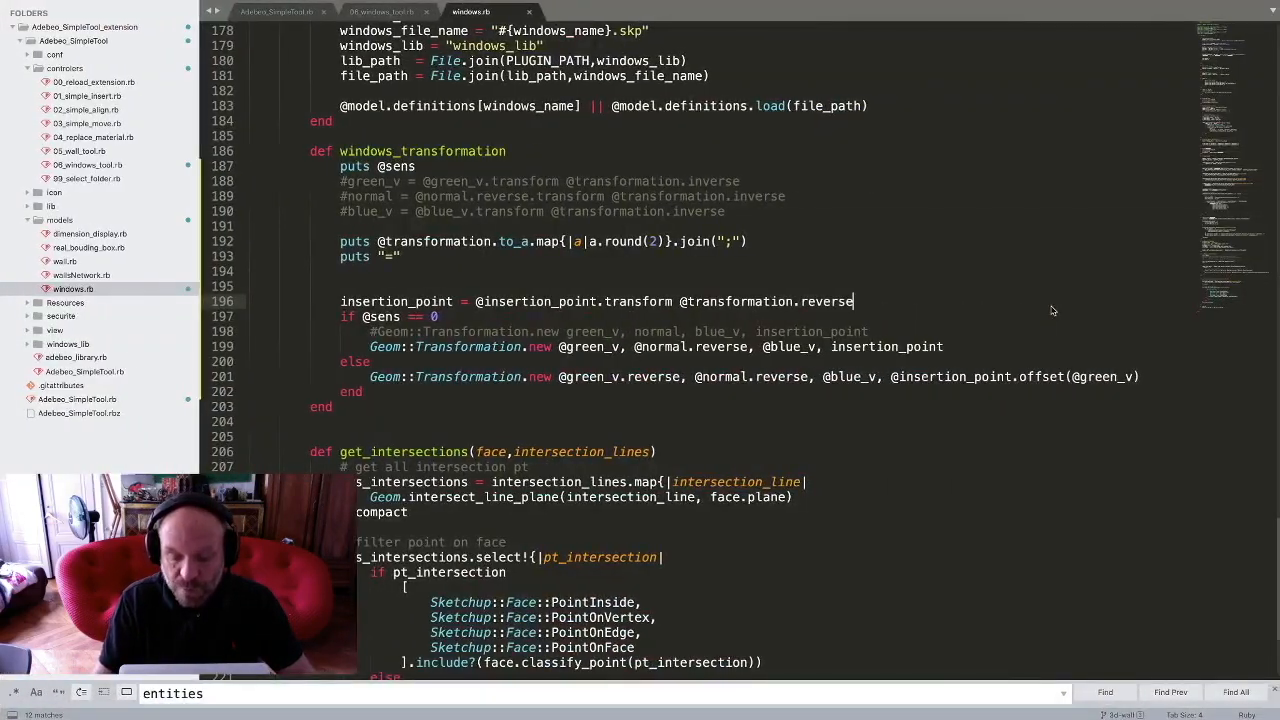
key("ctrl+Left")
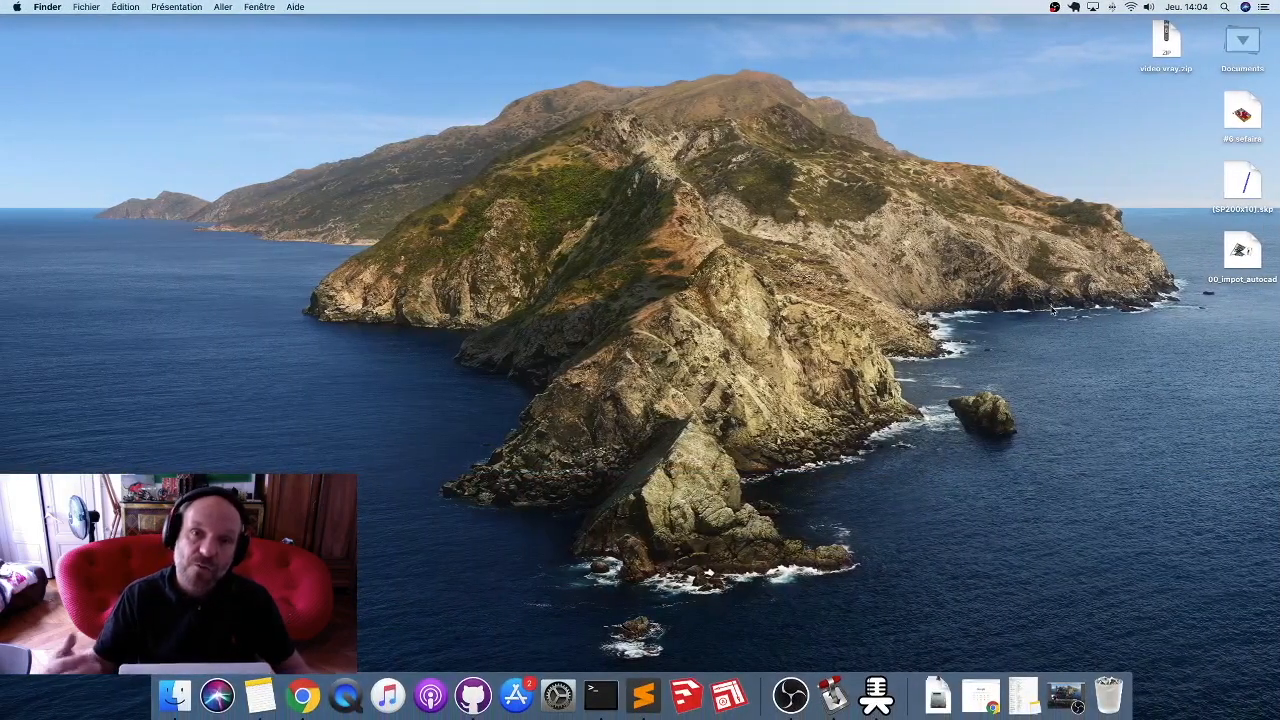